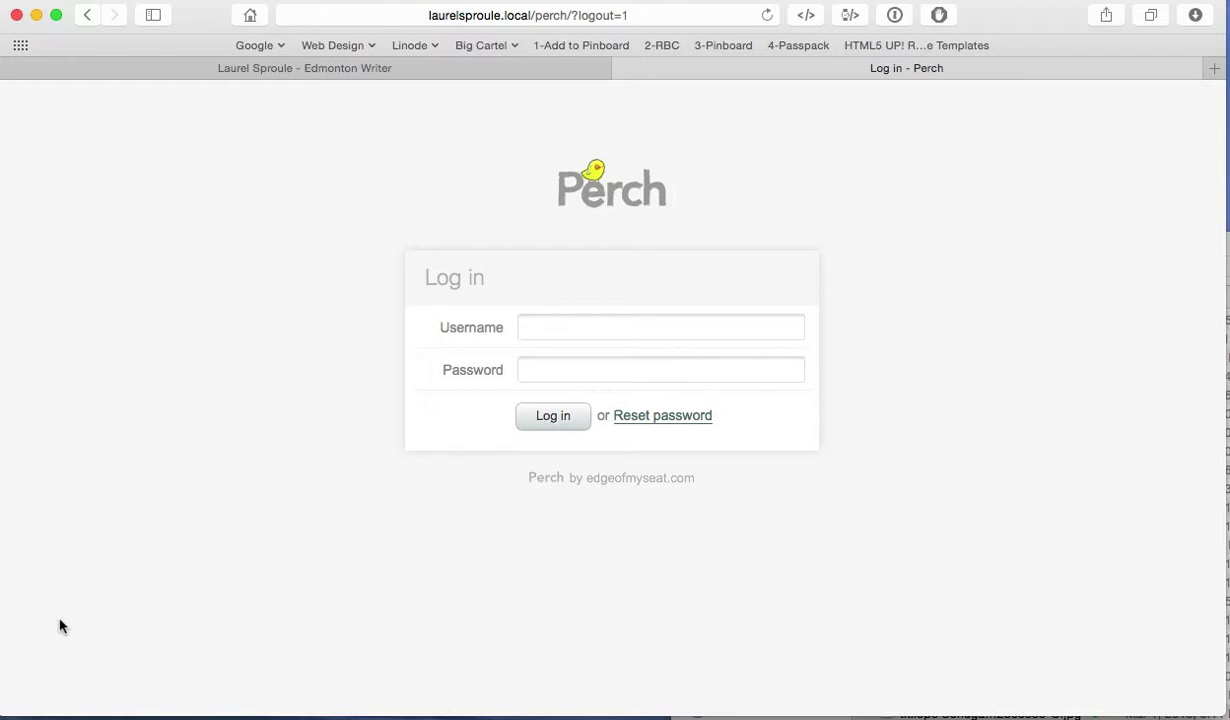
Step: Scroll through the writer's website homepage down to its footer and back
{"action": "left_click", "coordinate": [210, 72]}
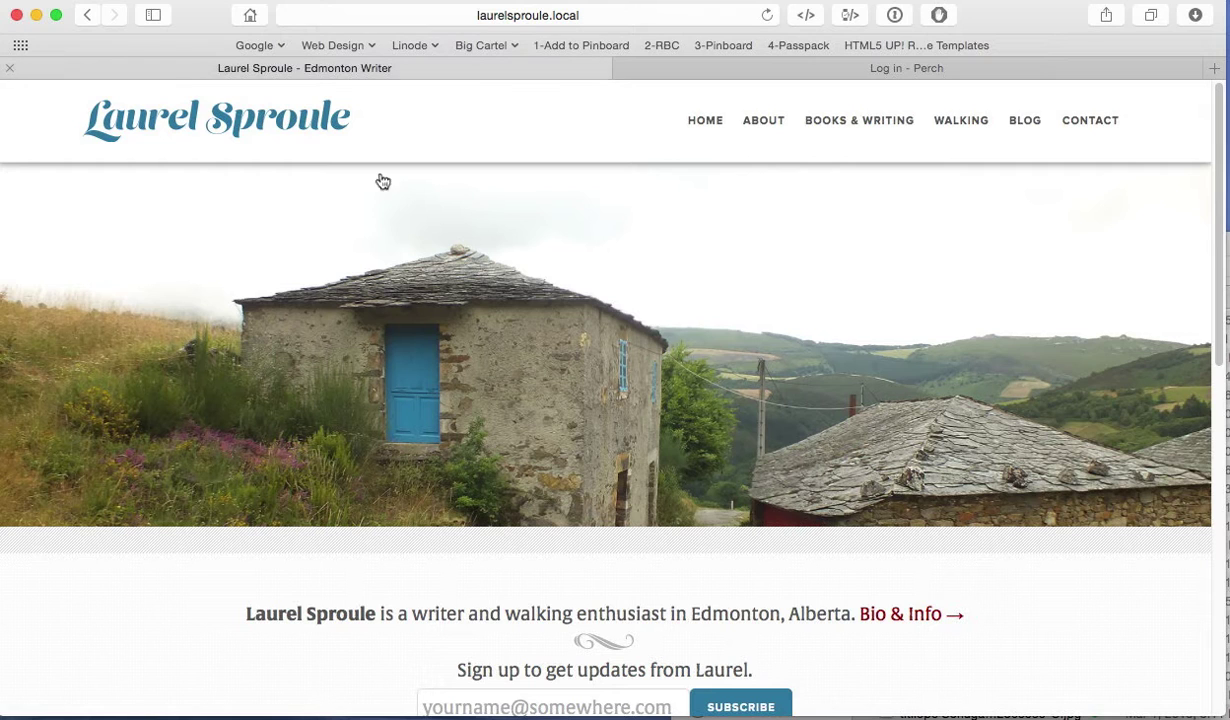
{"action": "scroll", "coordinate": [993, 450], "scroll_direction": "down", "scroll_amount": 5}
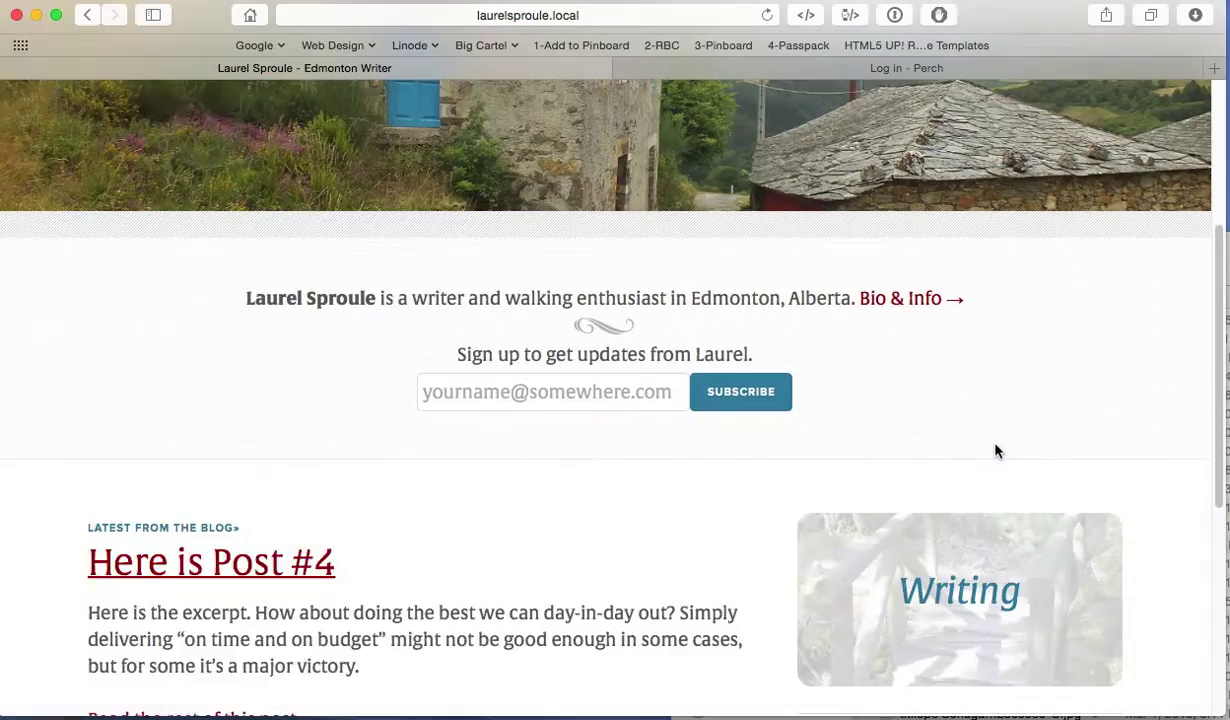
{"action": "scroll", "coordinate": [1088, 483], "scroll_direction": "down", "scroll_amount": 4}
{"action": "scroll", "coordinate": [1065, 500], "scroll_direction": "up", "scroll_amount": 8}
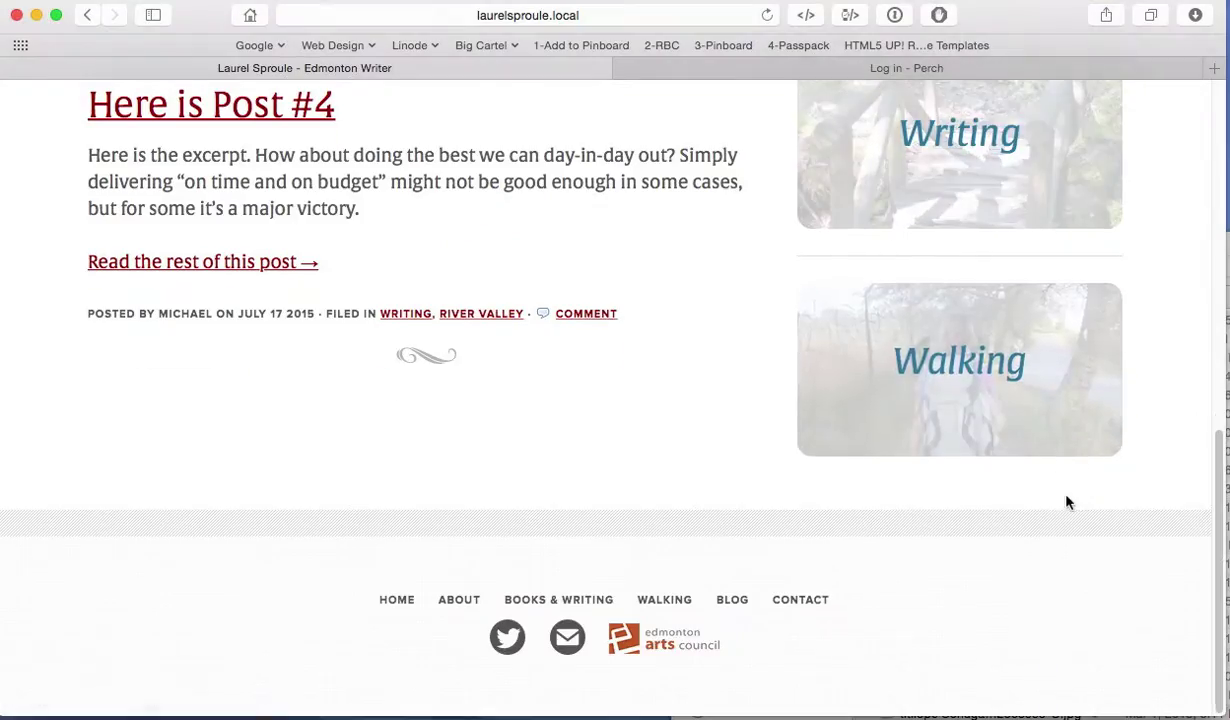
{"action": "scroll", "coordinate": [1068, 502], "scroll_direction": "down", "scroll_amount": 2}
{"action": "scroll", "coordinate": [1068, 502], "scroll_direction": "down", "scroll_amount": 2}
{"action": "scroll", "coordinate": [1068, 502], "scroll_direction": "up", "scroll_amount": 5}
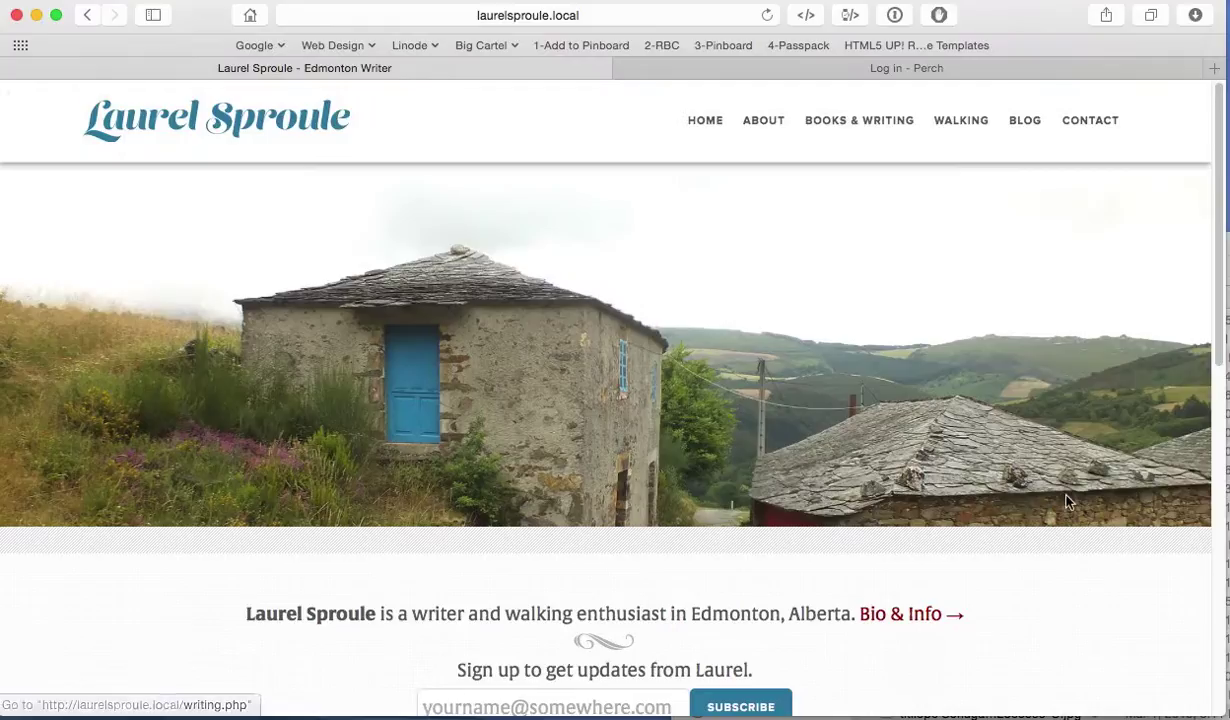
Step: Return to the Perch login page after a brief look back at the homepage
{"action": "left_click", "coordinate": [737, 72]}
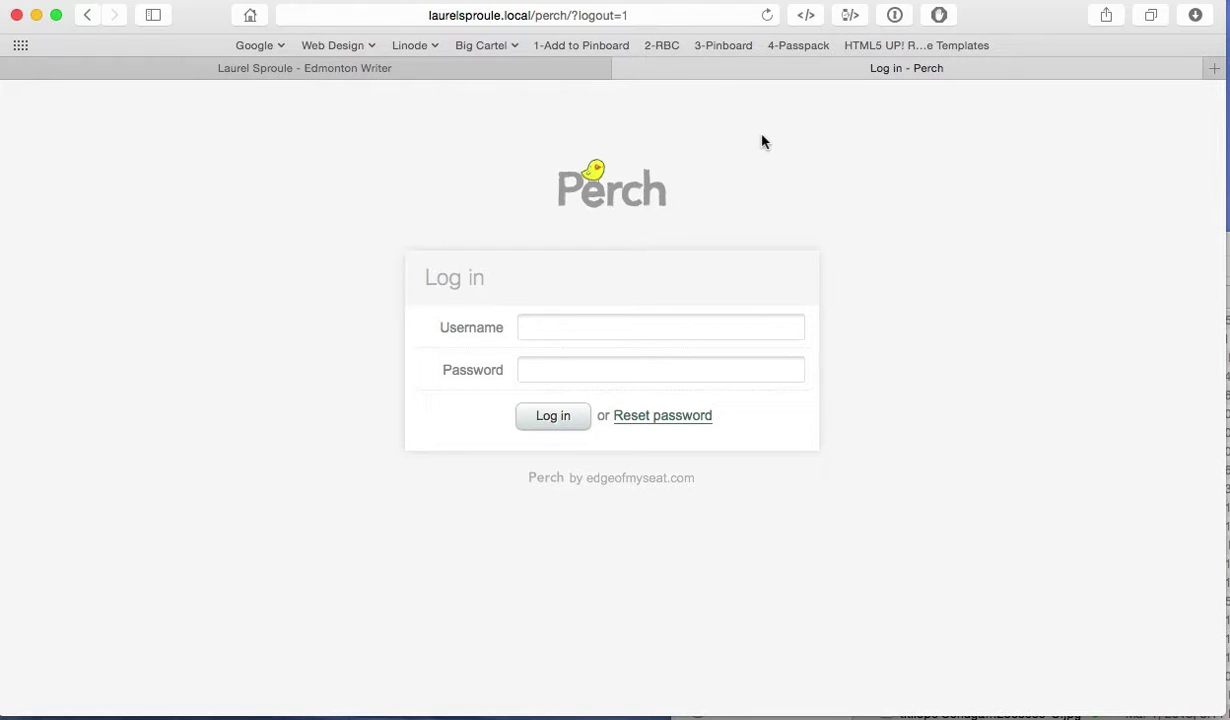
{"action": "left_click", "coordinate": [491, 70]}
{"action": "left_click", "coordinate": [798, 73]}
Step: Sign in to Perch with the account username and password, declining 1Password's offer to save the login
{"action": "left_click", "coordinate": [531, 326]}
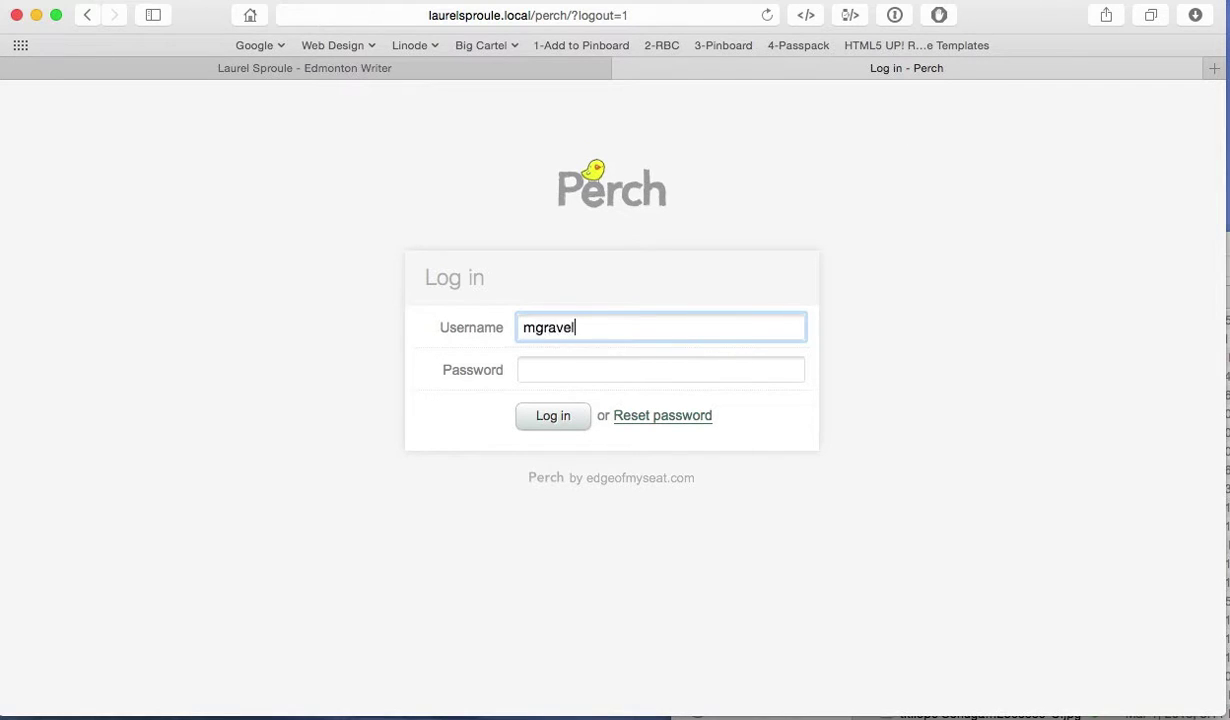
{"action": "key", "text": "Tab"}
{"action": "type", "text": "••••••••"}
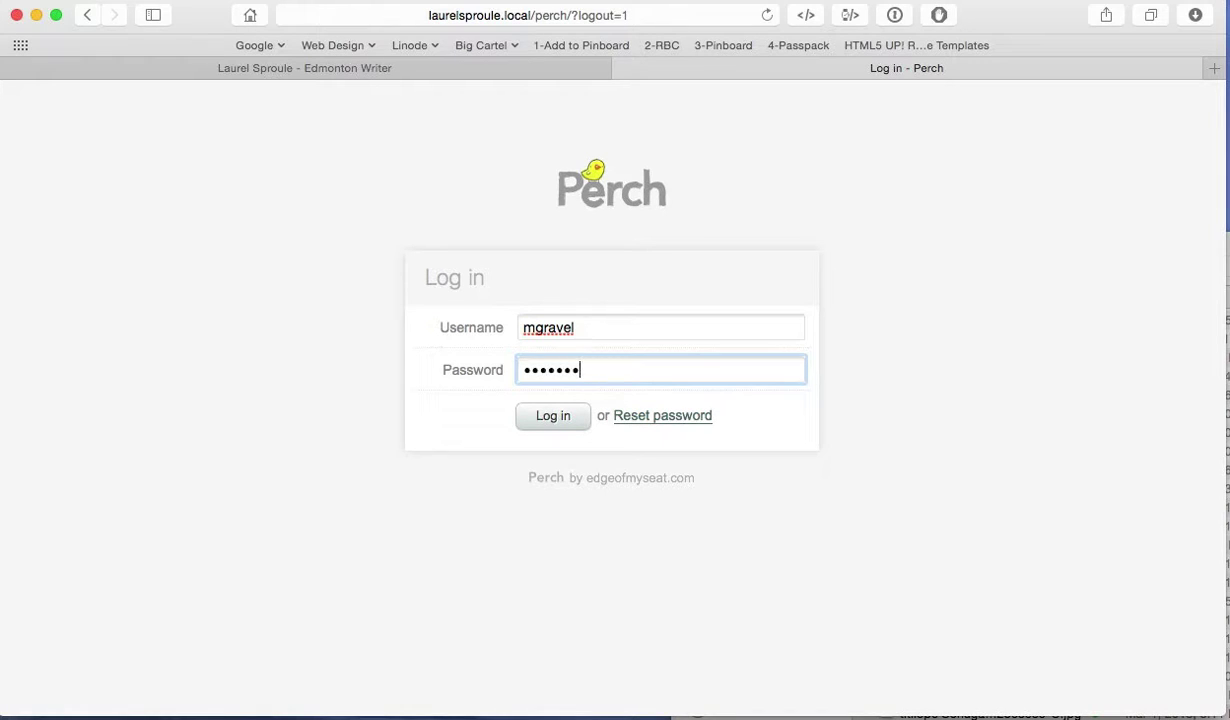
{"action": "key", "text": "Return"}
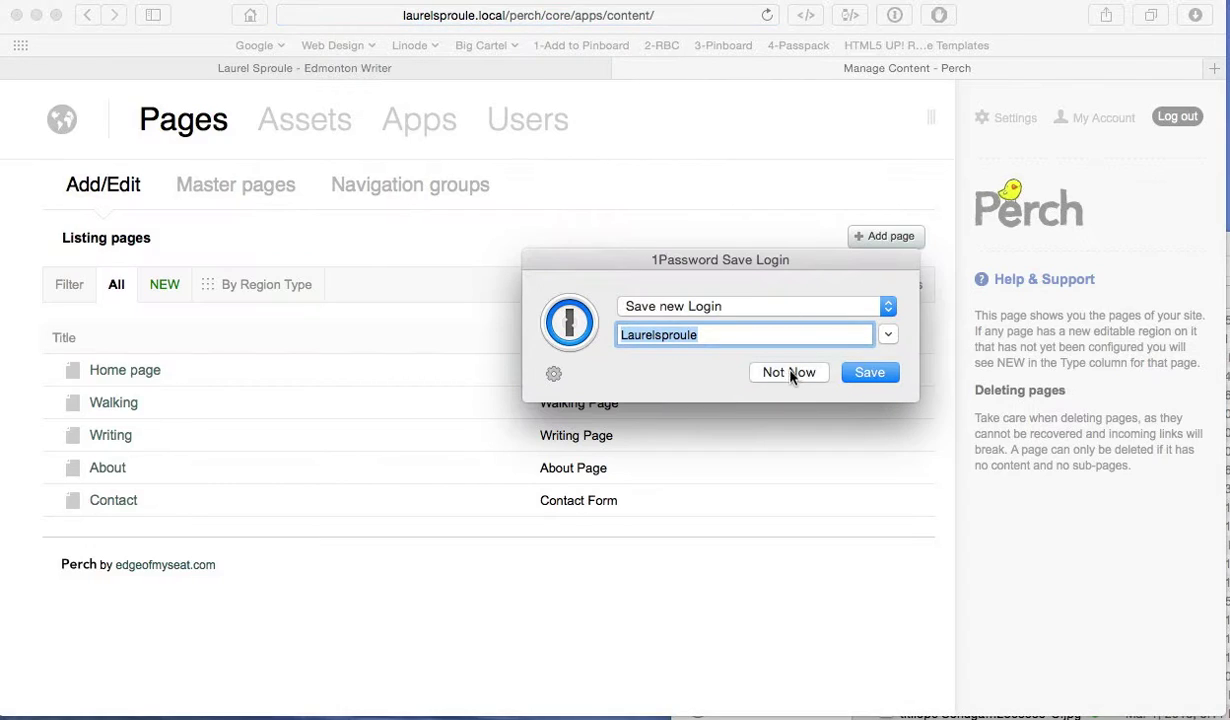
{"action": "left_click", "coordinate": [790, 375]}
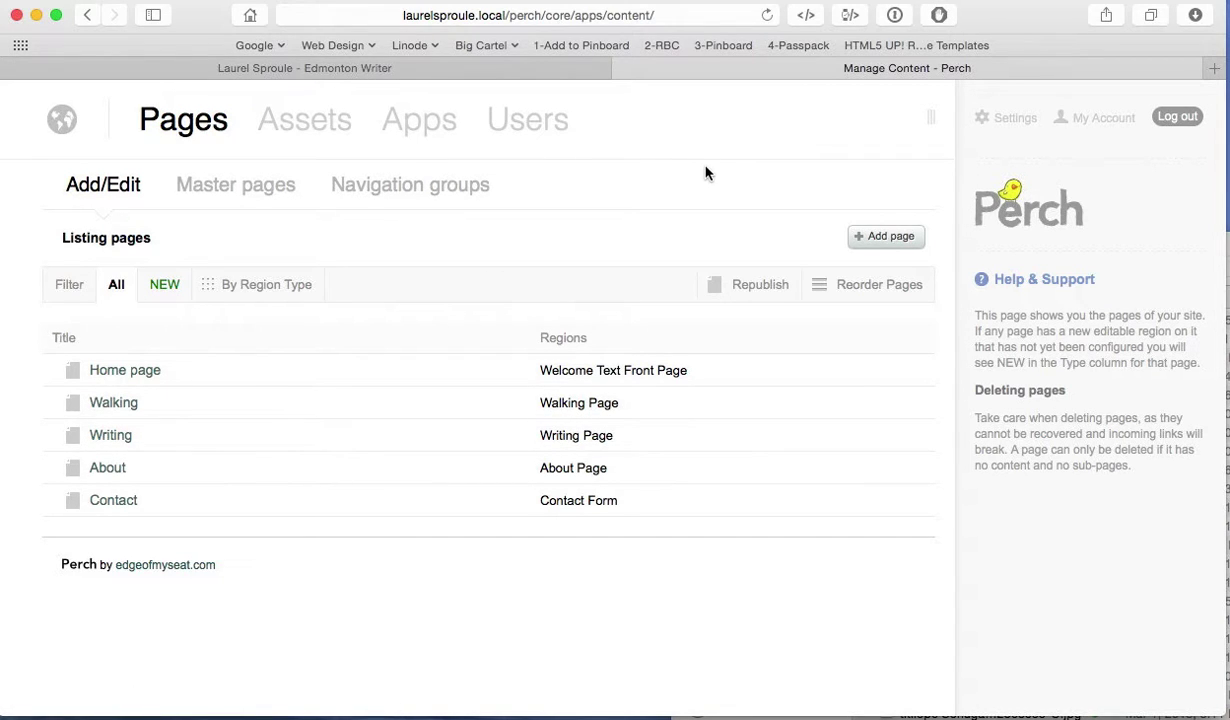
Step: Browse the live site's Books & Writing and Walking pages
{"action": "left_click", "coordinate": [465, 65]}
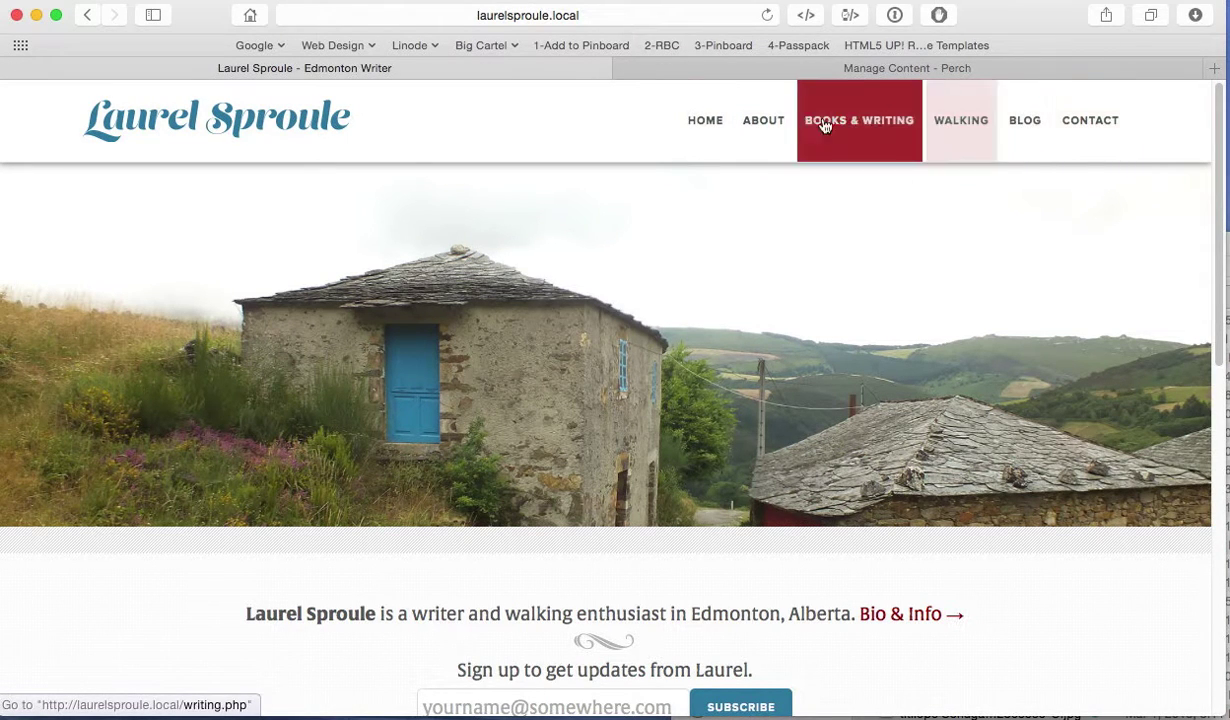
{"action": "left_click", "coordinate": [880, 127]}
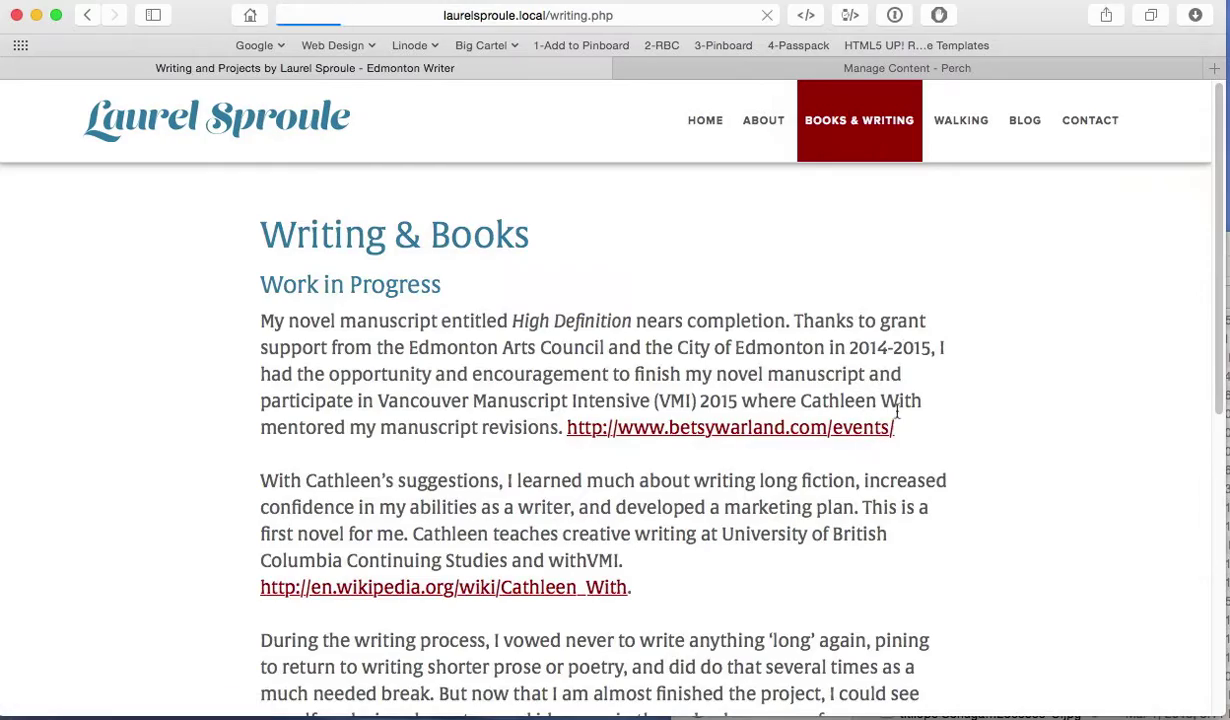
{"action": "scroll", "coordinate": [985, 447], "scroll_direction": "down", "scroll_amount": 10}
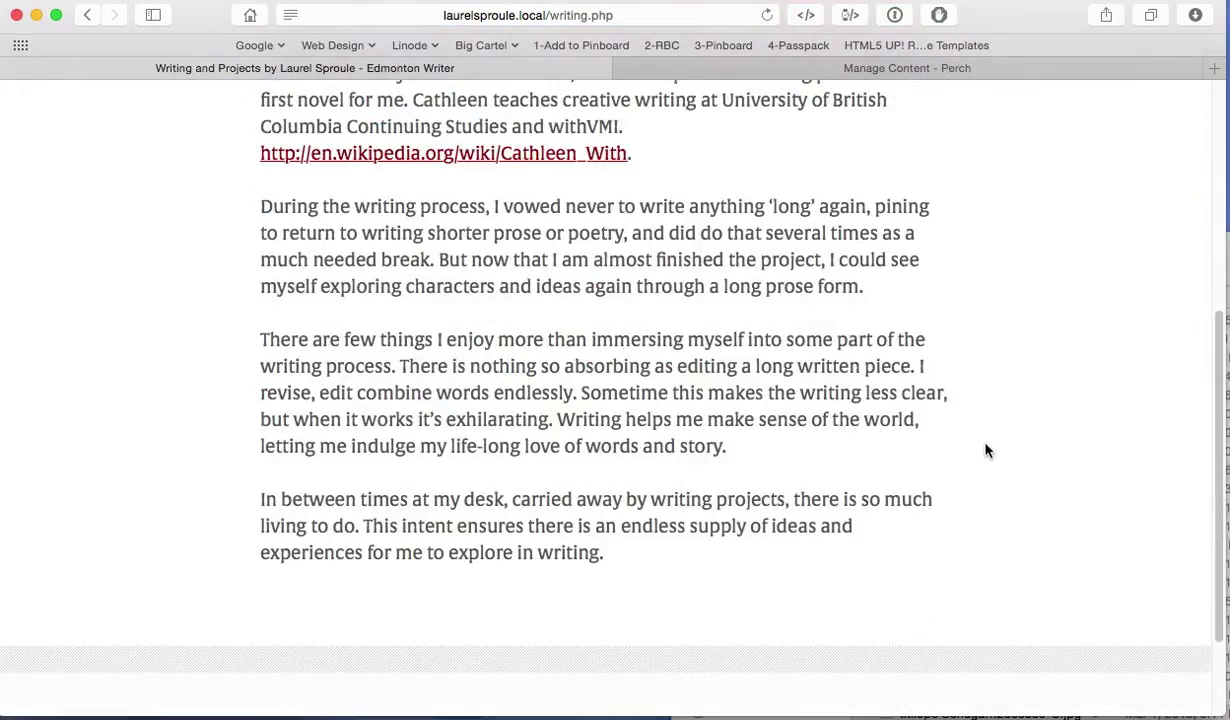
{"action": "scroll", "coordinate": [985, 451], "scroll_direction": "up", "scroll_amount": 10}
{"action": "left_click", "coordinate": [961, 121]}
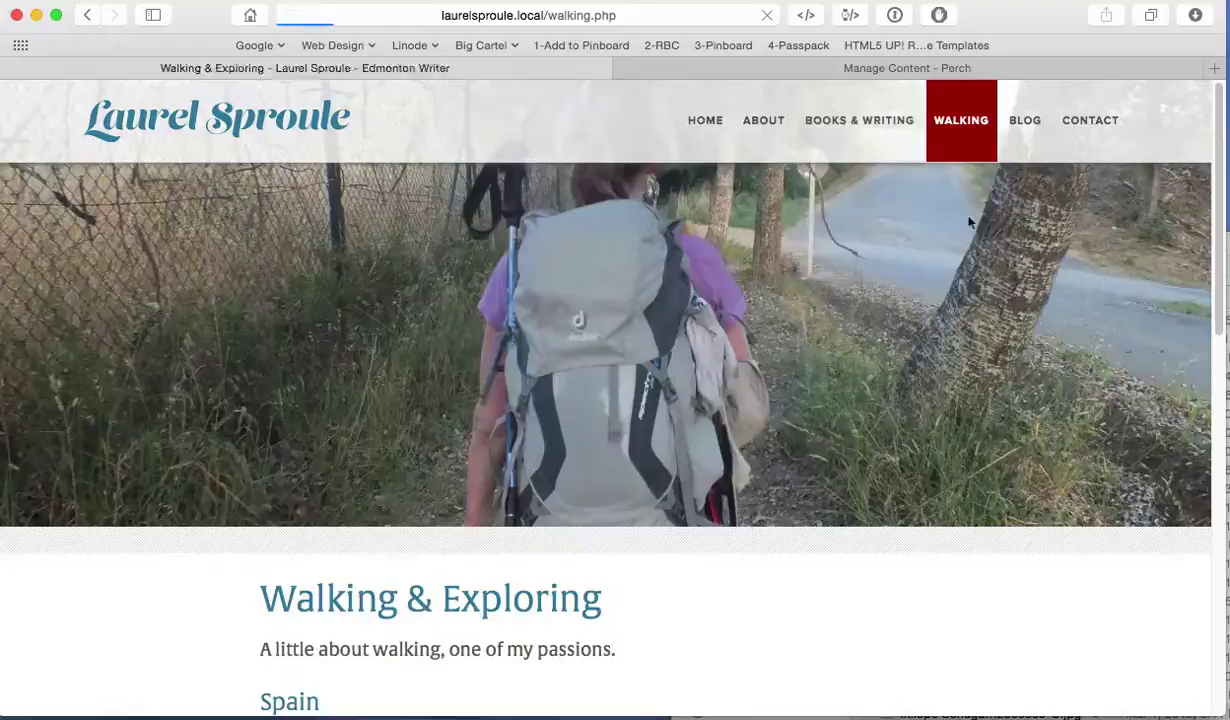
{"action": "scroll", "coordinate": [893, 413], "scroll_direction": "down", "scroll_amount": 3}
{"action": "scroll", "coordinate": [893, 413], "scroll_direction": "down", "scroll_amount": 10}
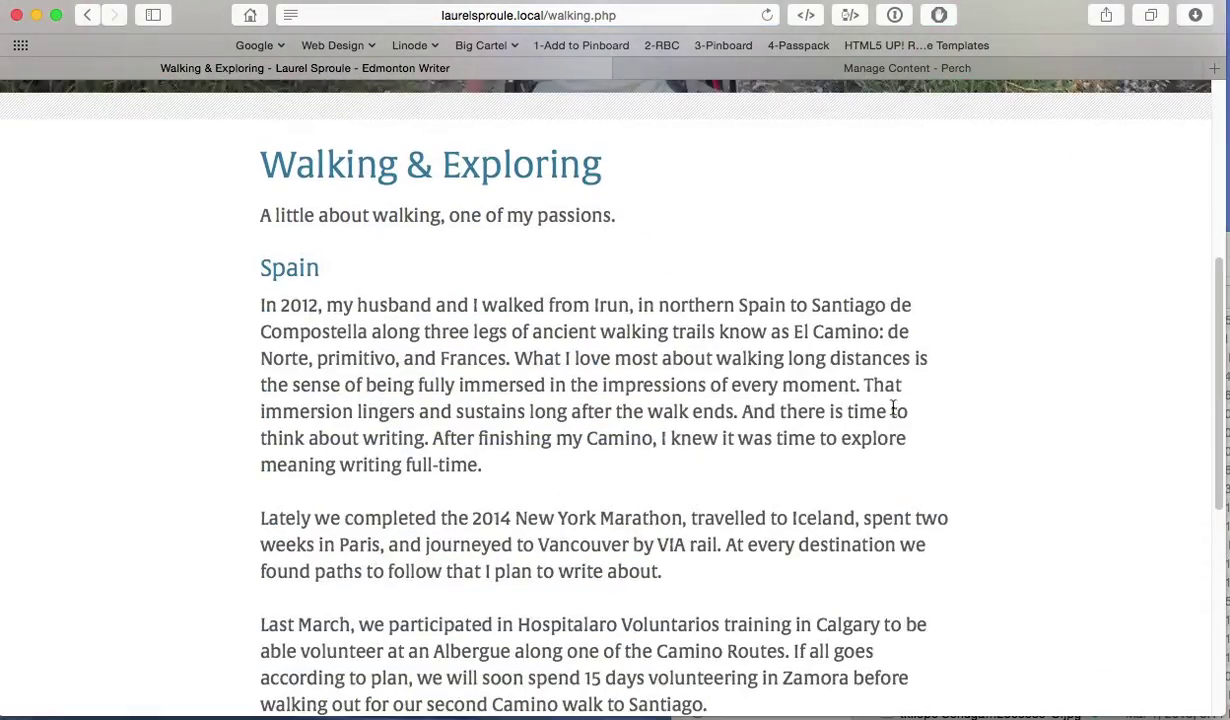
{"action": "scroll", "coordinate": [893, 410], "scroll_direction": "up", "scroll_amount": 10}
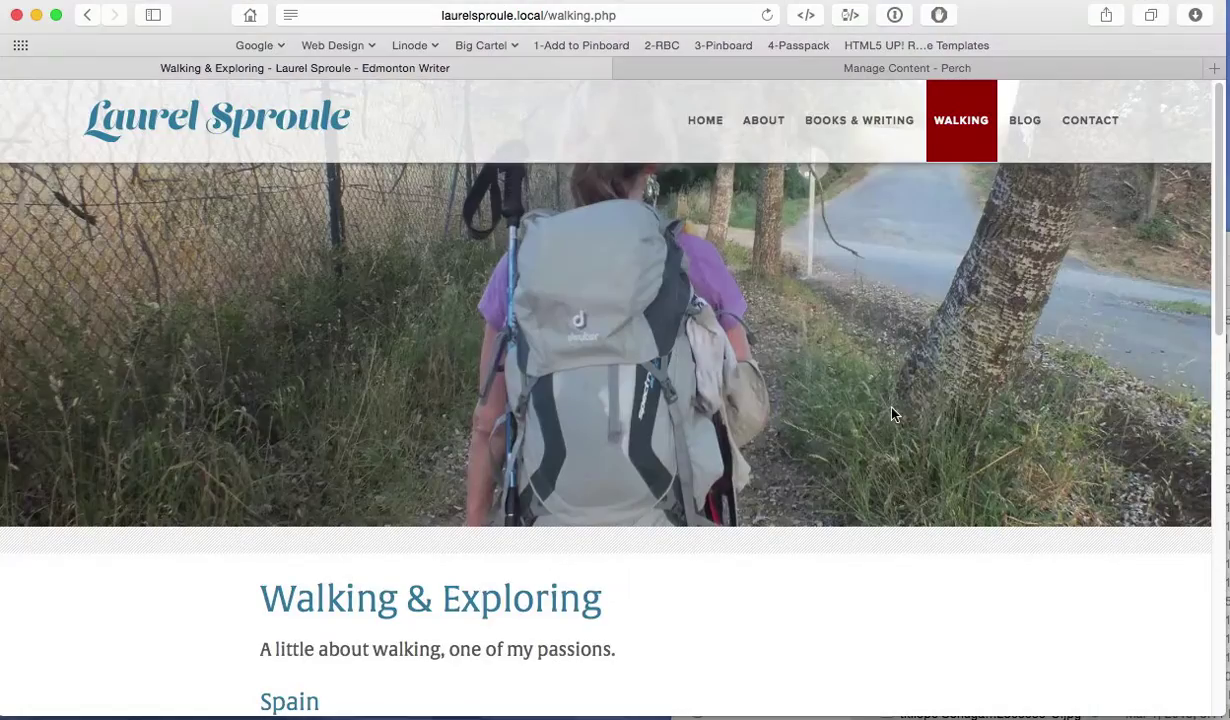
Step: Visit the About page, then return home and select the intro sentence
{"action": "left_click", "coordinate": [848, 119]}
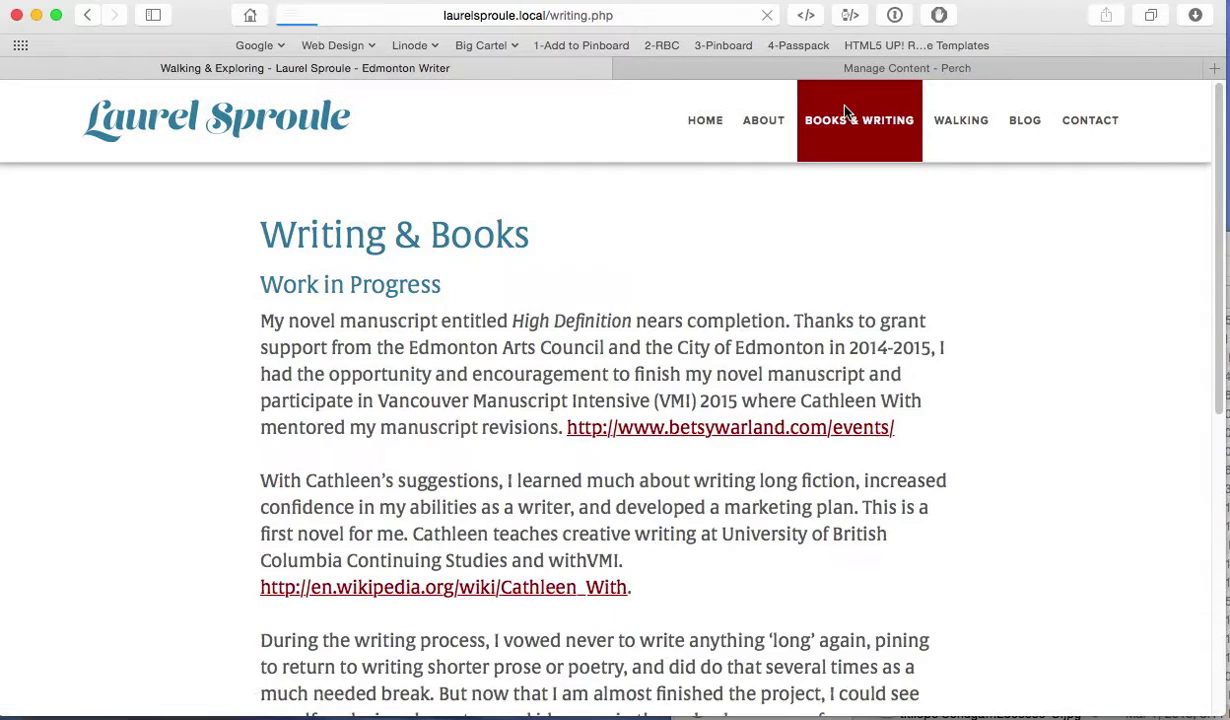
{"action": "left_click", "coordinate": [757, 118]}
{"action": "left_click", "coordinate": [706, 121]}
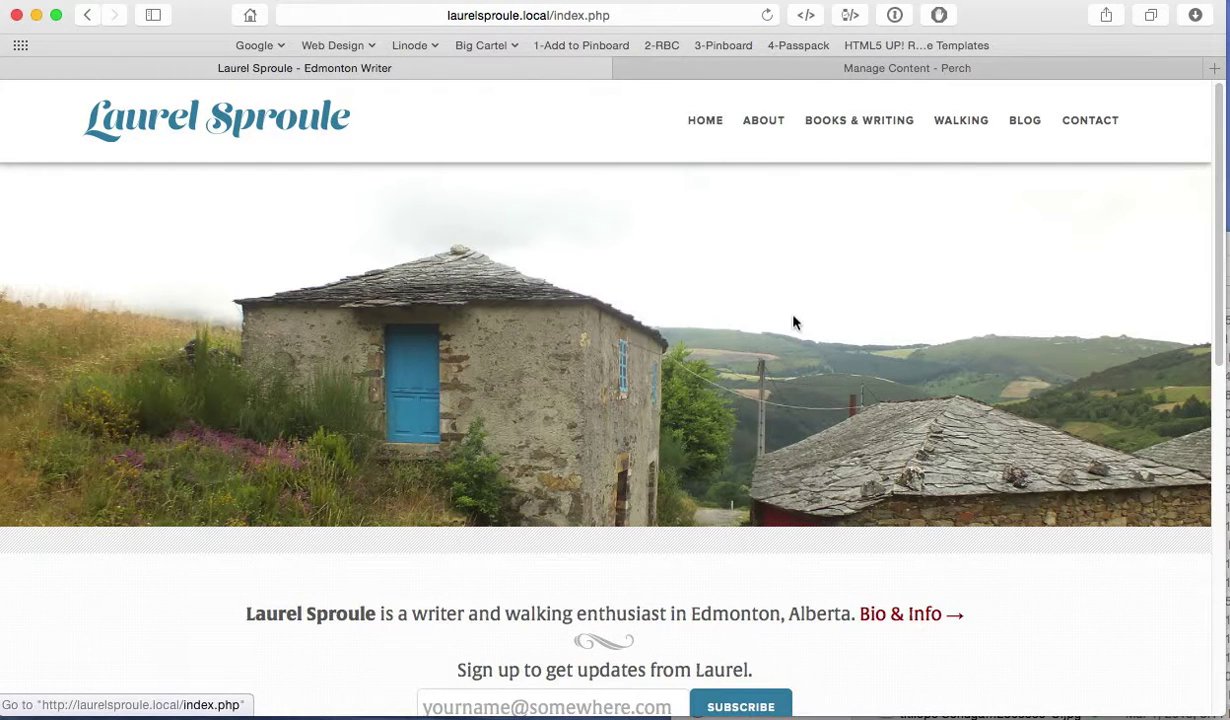
{"action": "scroll", "coordinate": [793, 317], "scroll_direction": "down", "scroll_amount": 3}
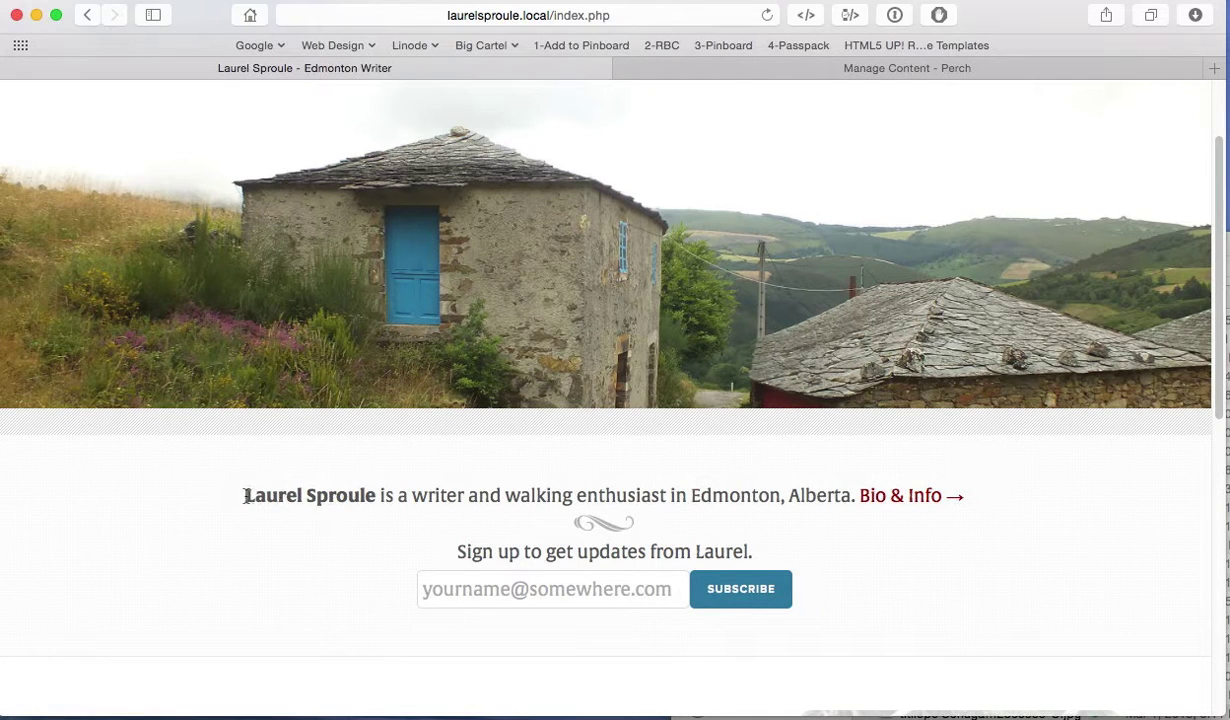
{"action": "left_click_drag", "start_coordinate": [245, 500], "coordinate": [1006, 507]}
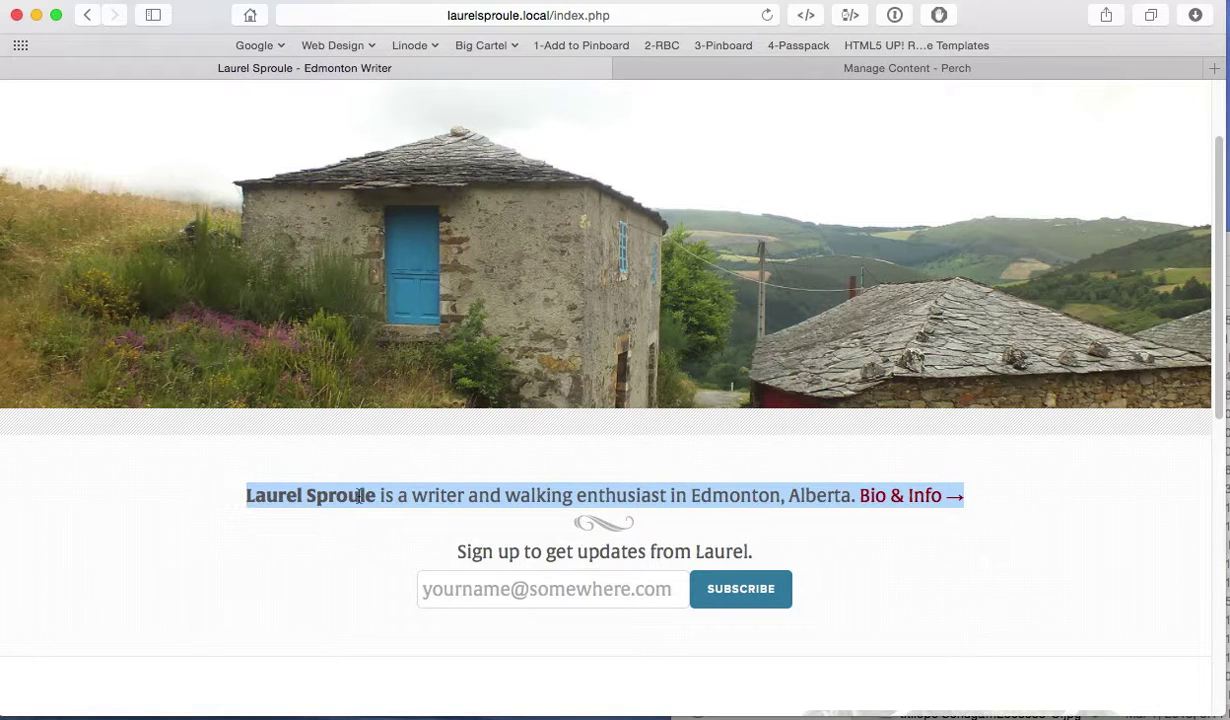
{"action": "left_click", "coordinate": [815, 442]}
{"action": "scroll", "coordinate": [670, 367], "scroll_direction": "up", "scroll_amount": 3}
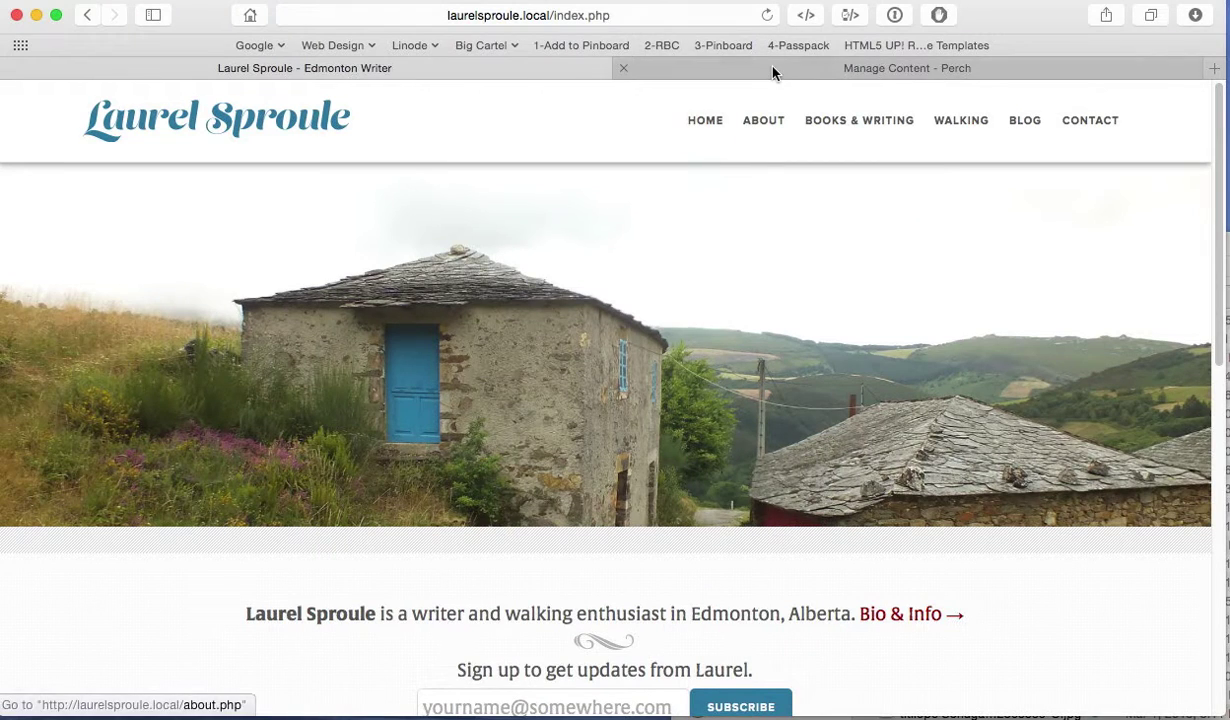
Step: Open the Welcome Text Front Page region from the Perch pages list
{"action": "left_click", "coordinate": [742, 65]}
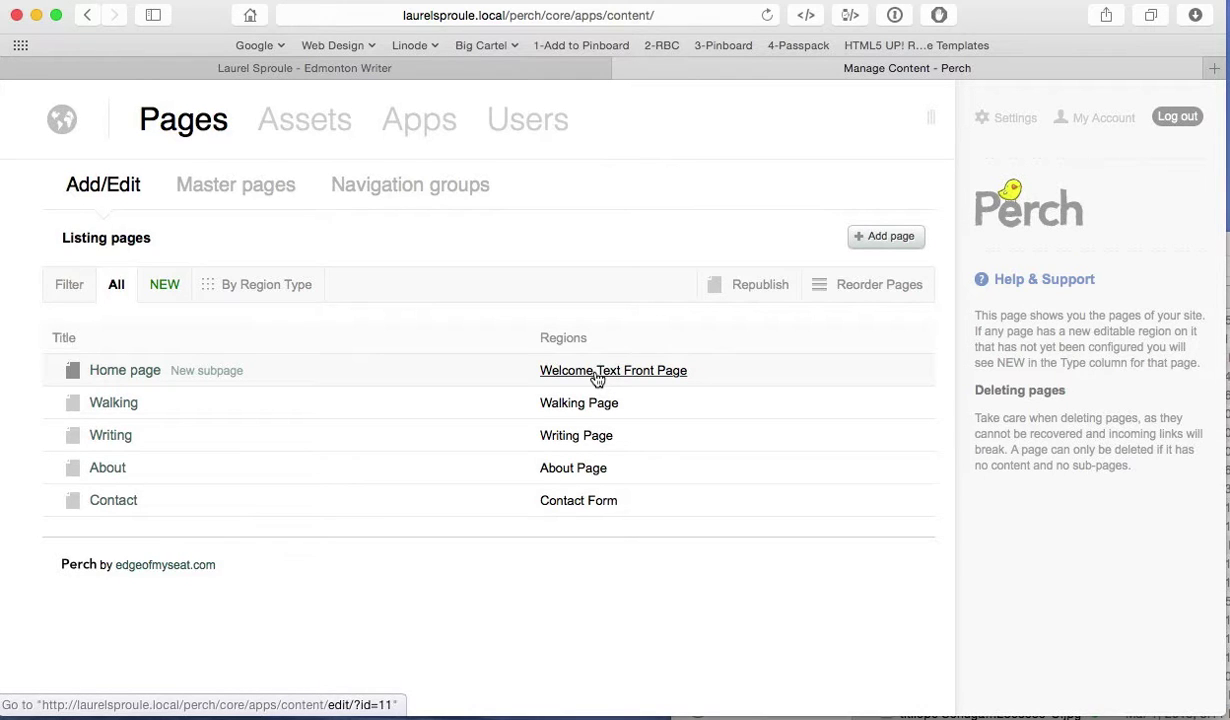
{"action": "left_click", "coordinate": [597, 377]}
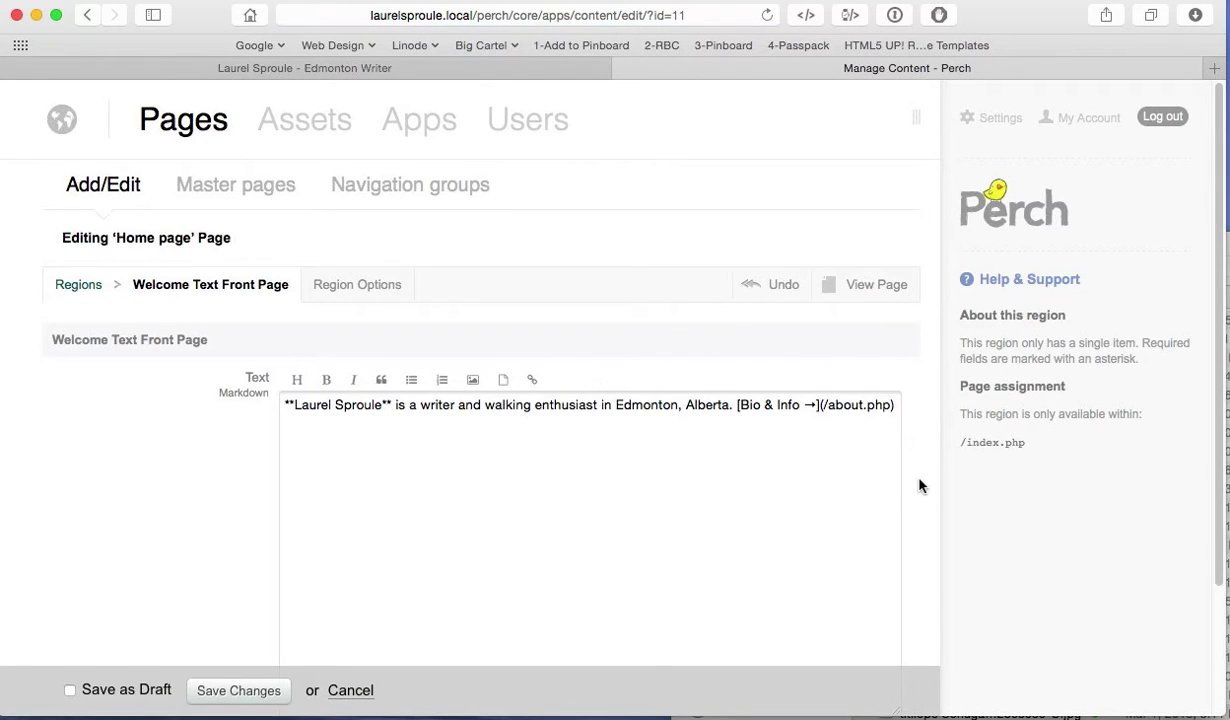
{"action": "scroll", "coordinate": [920, 485], "scroll_direction": "down", "scroll_amount": 4}
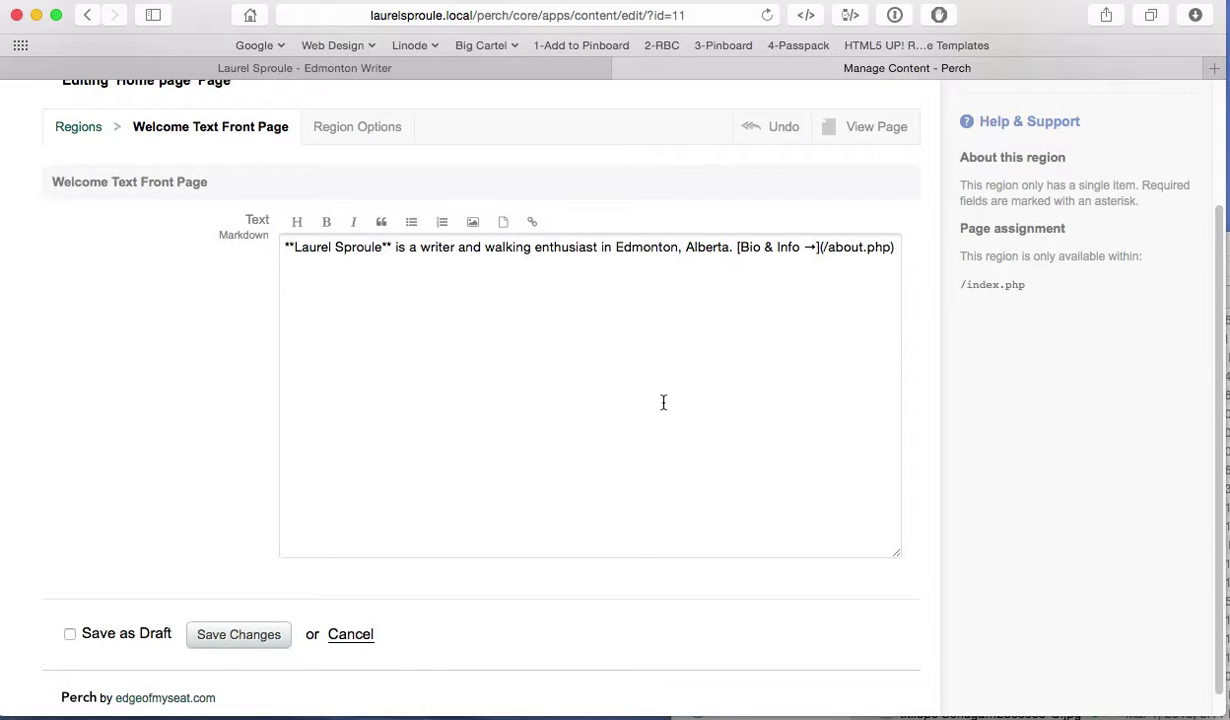
Step: Compare against the live homepage's intro line, then save the welcome text
{"action": "left_click", "coordinate": [436, 68]}
{"action": "scroll", "coordinate": [395, 588], "scroll_direction": "down", "scroll_amount": 4}
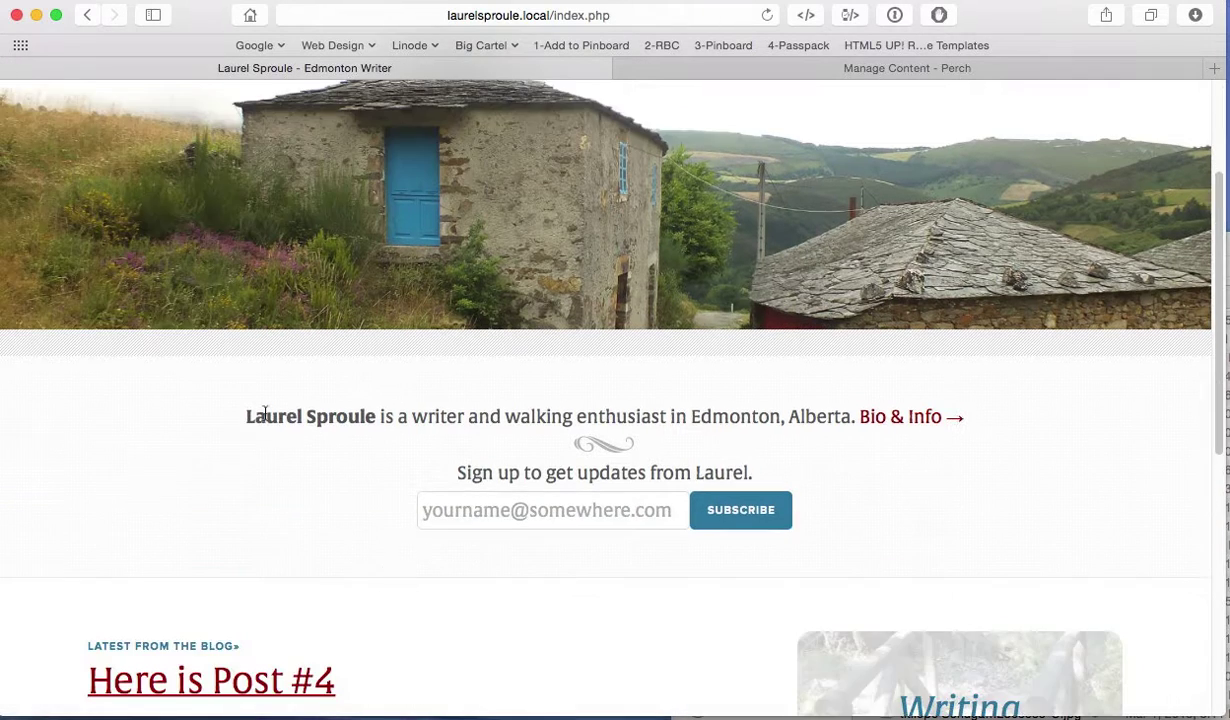
{"action": "left_click_drag", "start_coordinate": [254, 400], "coordinate": [688, 405]}
{"action": "left_click", "coordinate": [947, 474]}
{"action": "left_click", "coordinate": [695, 66]}
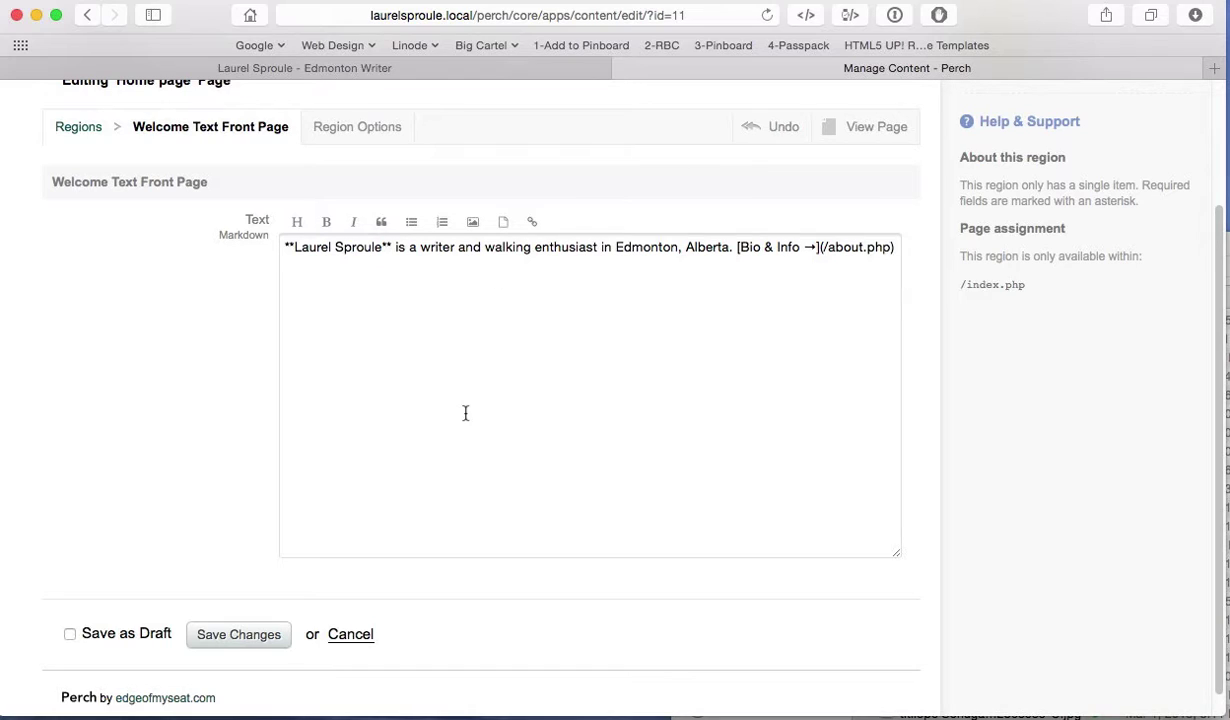
{"action": "left_click", "coordinate": [247, 636]}
Step: Check the writer's name in the live tagline, then go back to the Perch editor
{"action": "left_click", "coordinate": [497, 66]}
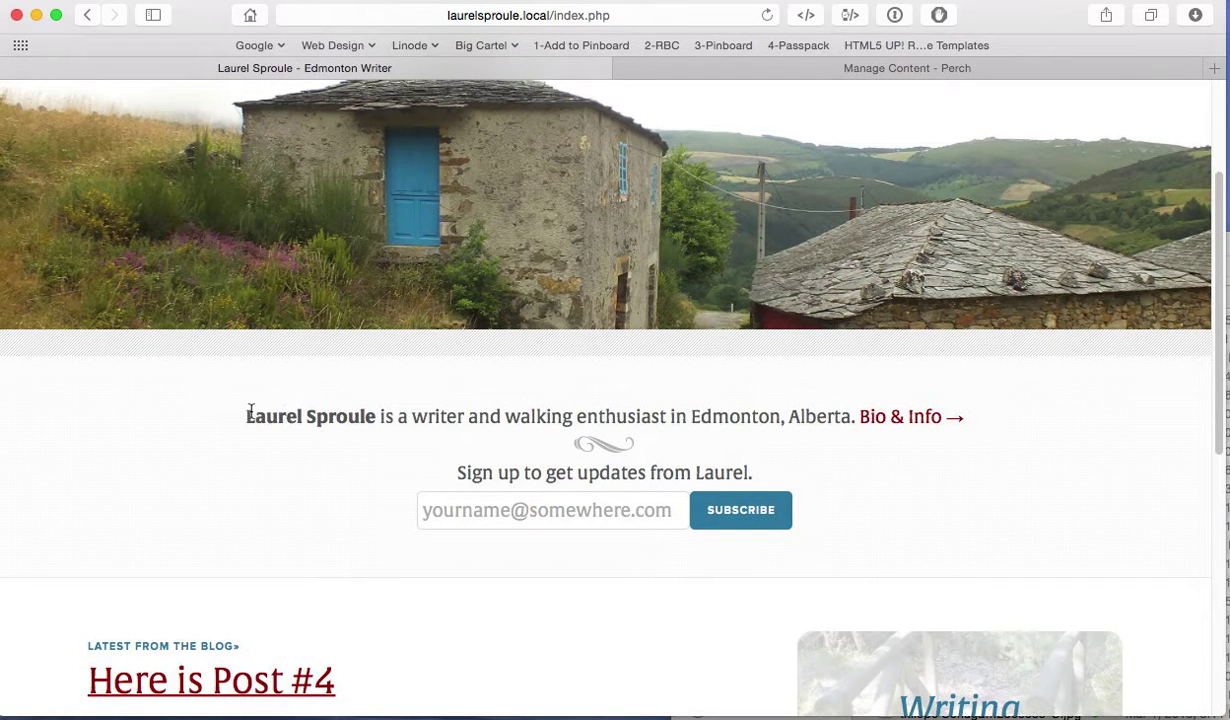
{"action": "left_click_drag", "start_coordinate": [247, 416], "coordinate": [377, 417]}
{"action": "left_click", "coordinate": [766, 68]}
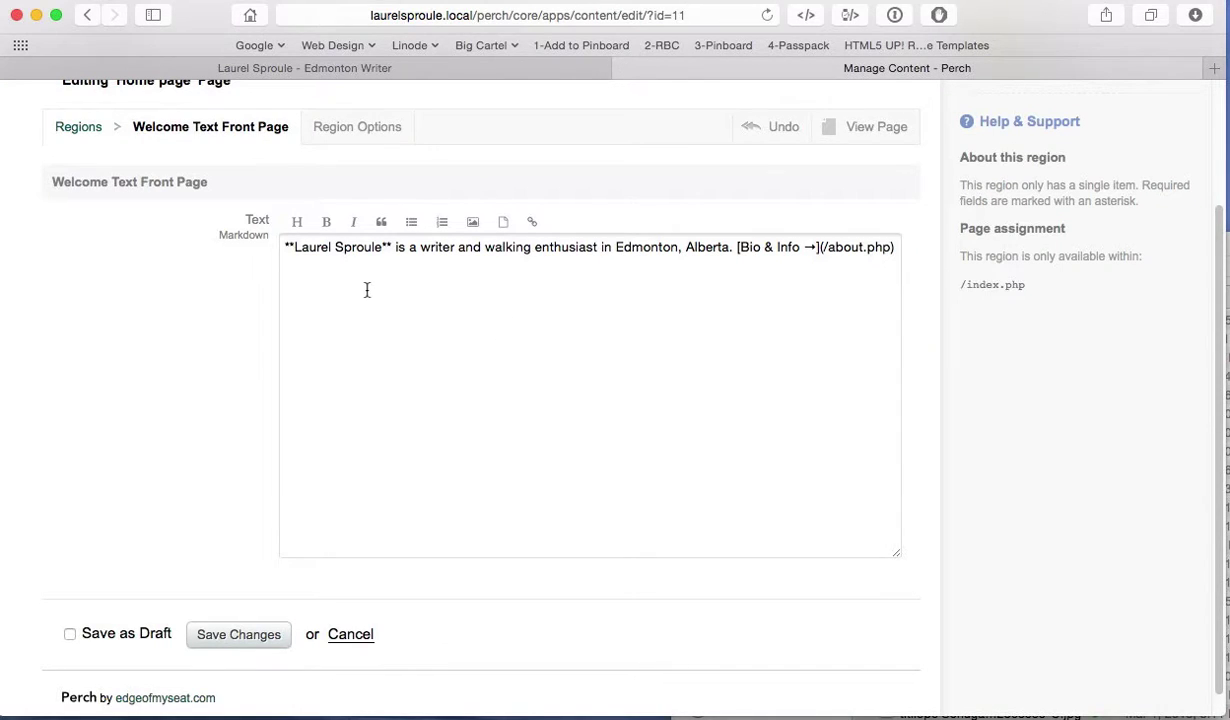
Step: Strip the ** markers around the writer's name and re-bold it with the Bold button
{"action": "left_click", "coordinate": [293, 247]}
{"action": "key", "text": "BackSpace"}
{"action": "key", "text": "BackSpace"}
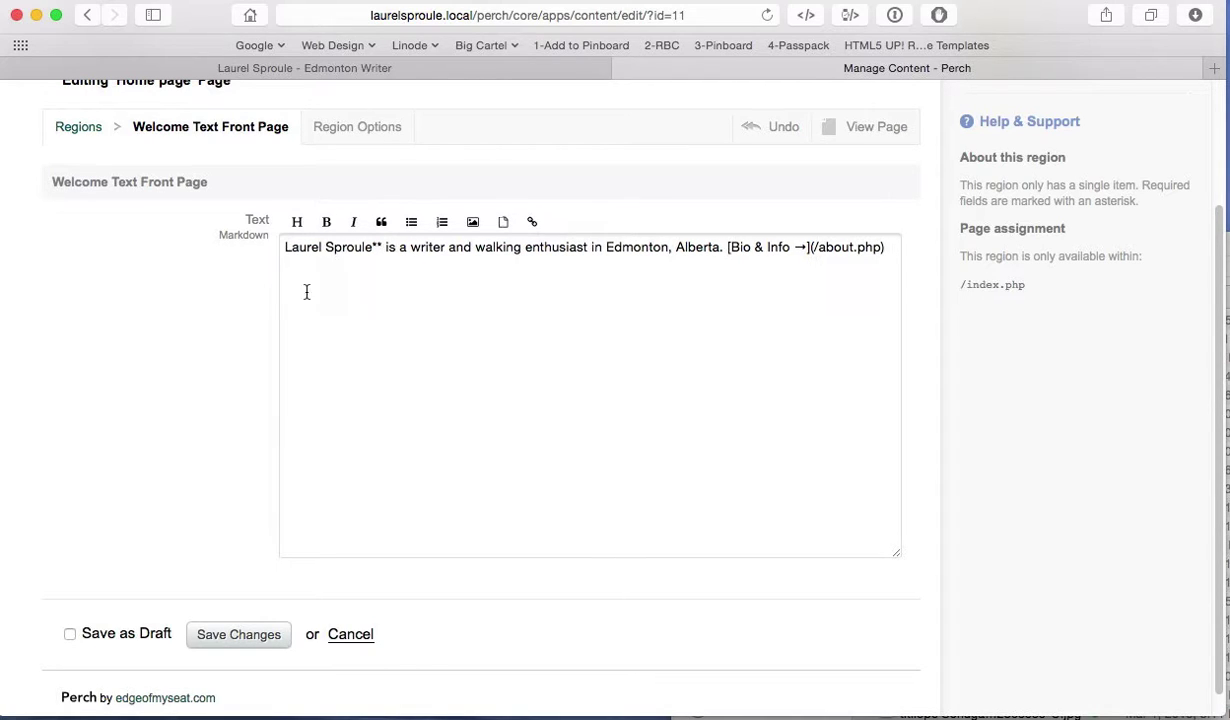
{"action": "key", "text": "BackSpace"}
{"action": "key", "text": "BackSpace"}
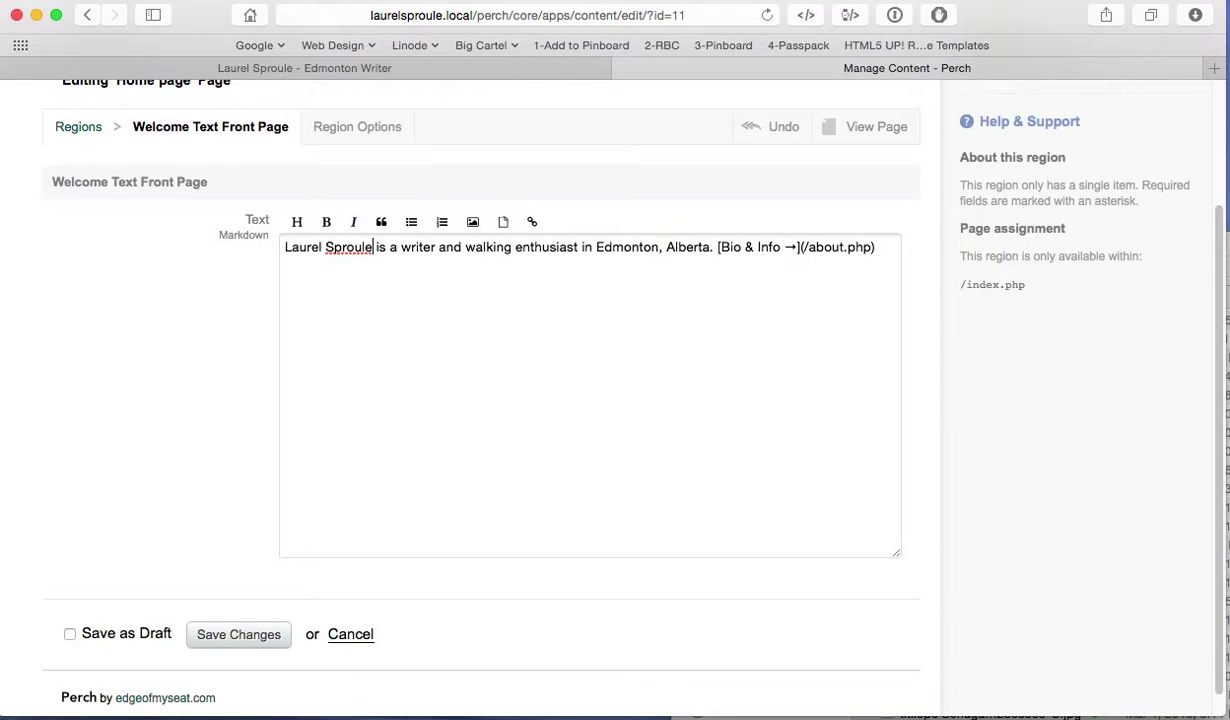
{"action": "left_click", "coordinate": [356, 331]}
{"action": "left_click_drag", "start_coordinate": [372, 248], "coordinate": [287, 247]}
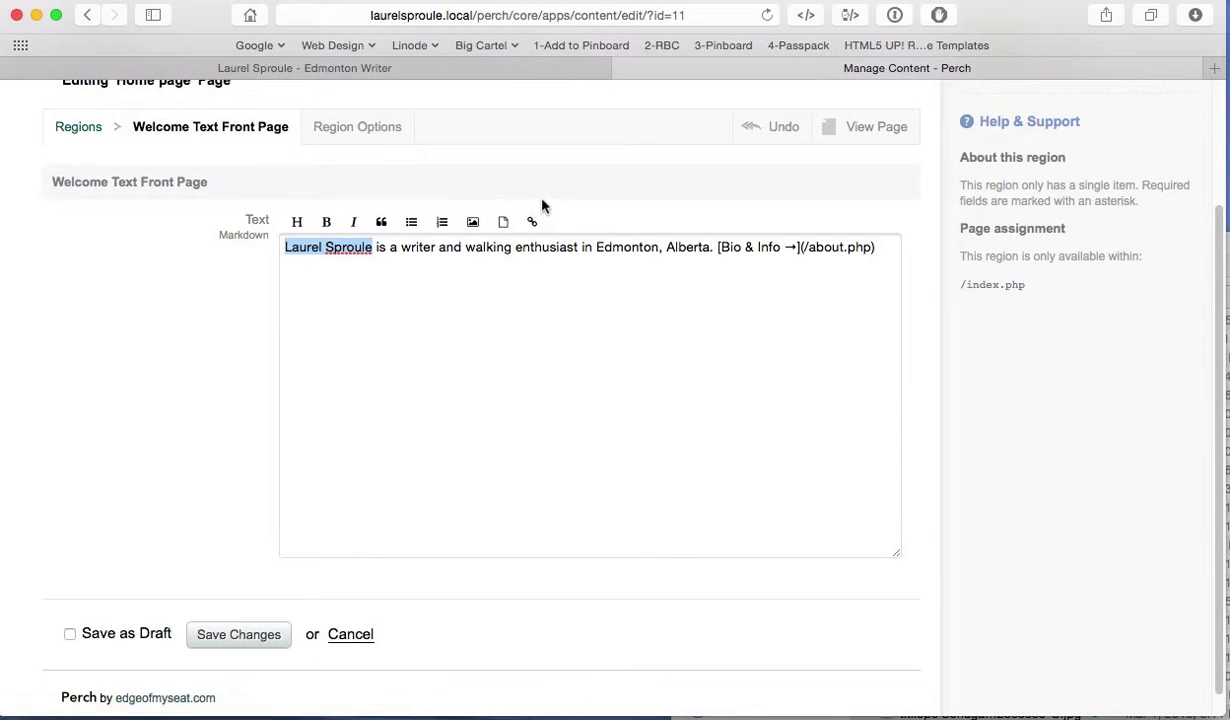
{"action": "left_click", "coordinate": [327, 222]}
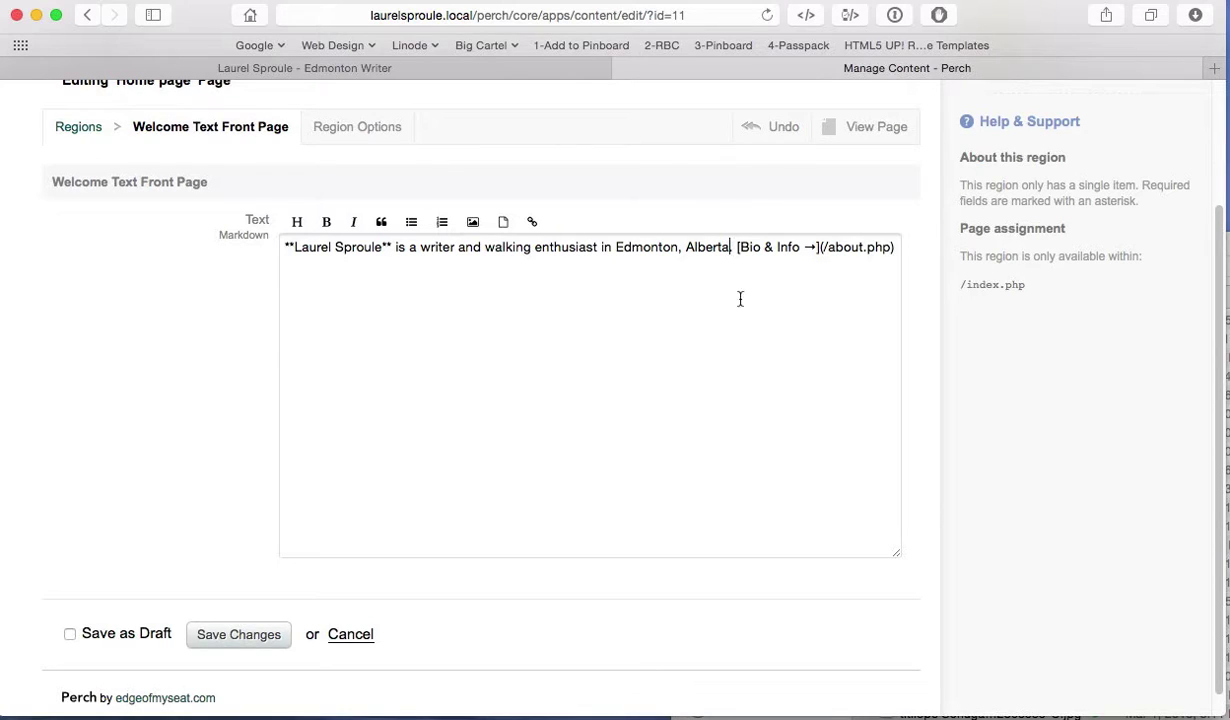
Step: Delete the Edmonton, Alberta location and the bold markers around the writer's name
{"action": "key", "text": "BackSpace"}
{"action": "key", "text": "BackSpace"}
{"action": "key", "text": "BackSpace"}
{"action": "key", "text": "BackSpace"}
{"action": "key", "text": "BackSpace"}
{"action": "key", "text": "BackSpace"}
{"action": "key", "text": "BackSpace"}
{"action": "key", "text": "BackSpace"}
{"action": "key", "text": "BackSpace"}
{"action": "key", "text": "BackSpace"}
{"action": "key", "text": "BackSpace"}
{"action": "key", "text": "BackSpace"}
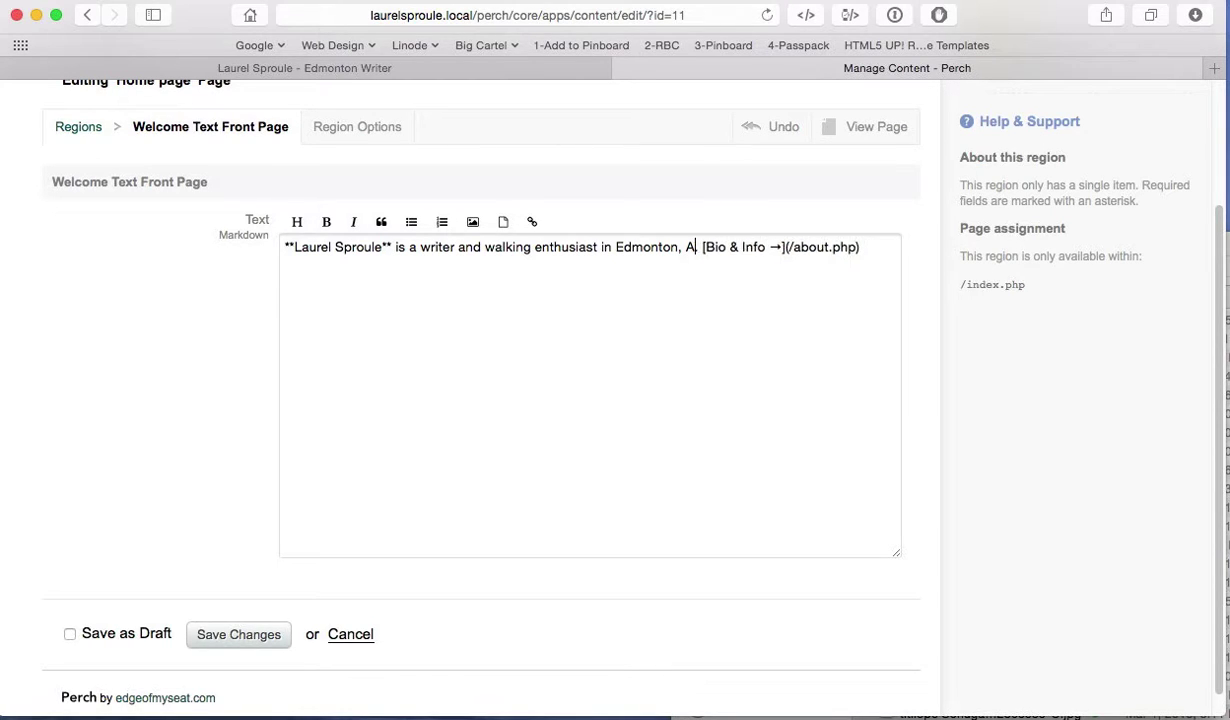
{"action": "key", "text": "BackSpace"}
{"action": "key", "text": "BackSpace"}
{"action": "key", "text": "BackSpace"}
{"action": "key", "text": "BackSpace"}
{"action": "key", "text": "BackSpace"}
{"action": "key", "text": "BackSpace"}
{"action": "key", "text": "BackSpace"}
{"action": "key", "text": "BackSpace"}
{"action": "key", "text": "BackSpace"}
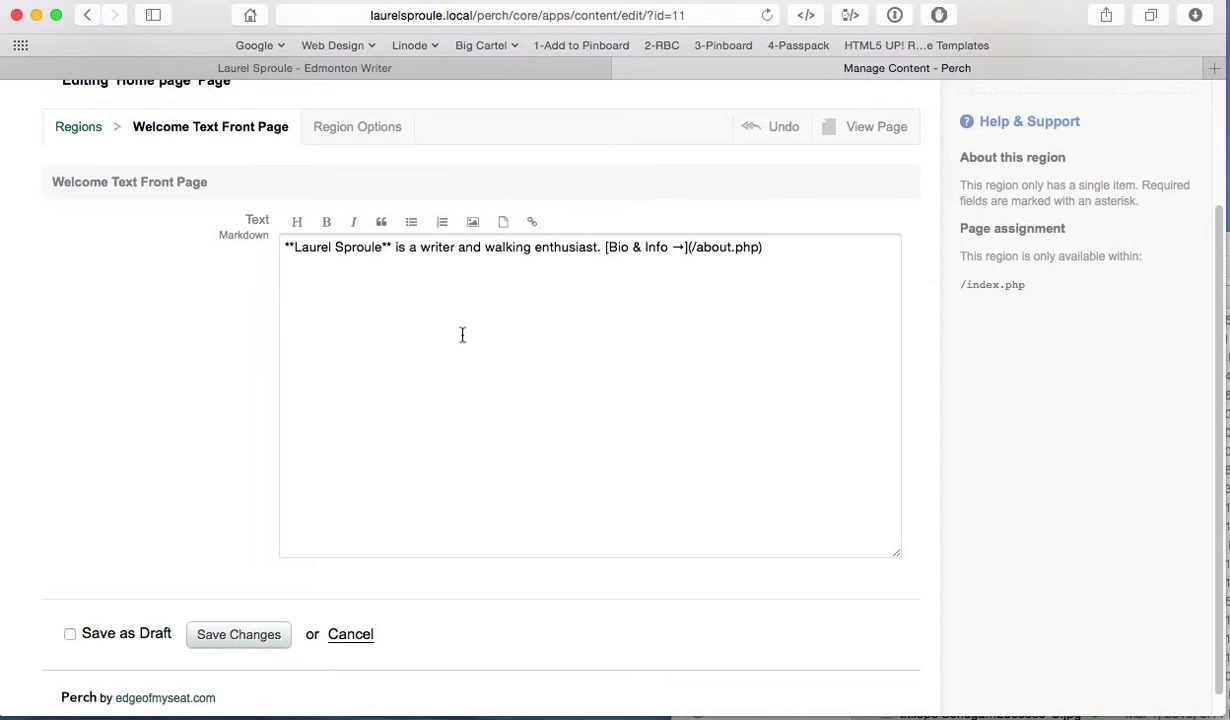
{"action": "left_click", "coordinate": [293, 248]}
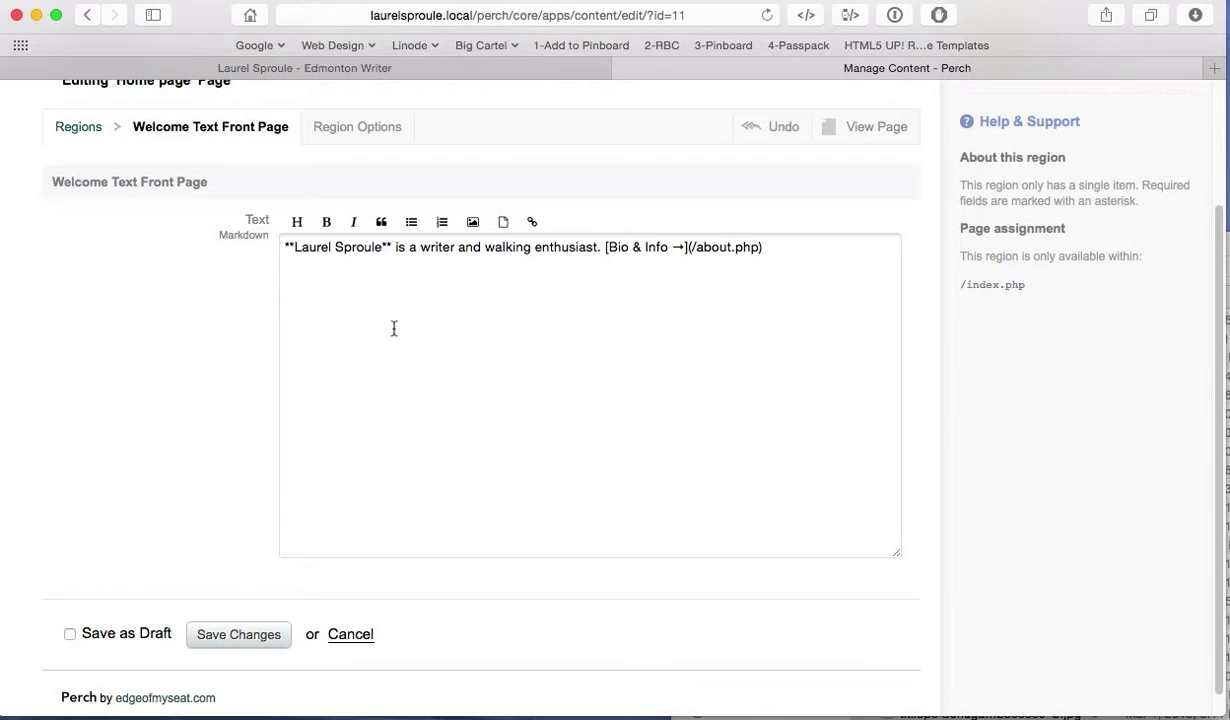
{"action": "key", "text": "BackSpace"}
{"action": "key", "text": "BackSpace"}
{"action": "left_click", "coordinate": [382, 247]}
{"action": "key", "text": "BackSpace"}
{"action": "key", "text": "BackSpace"}
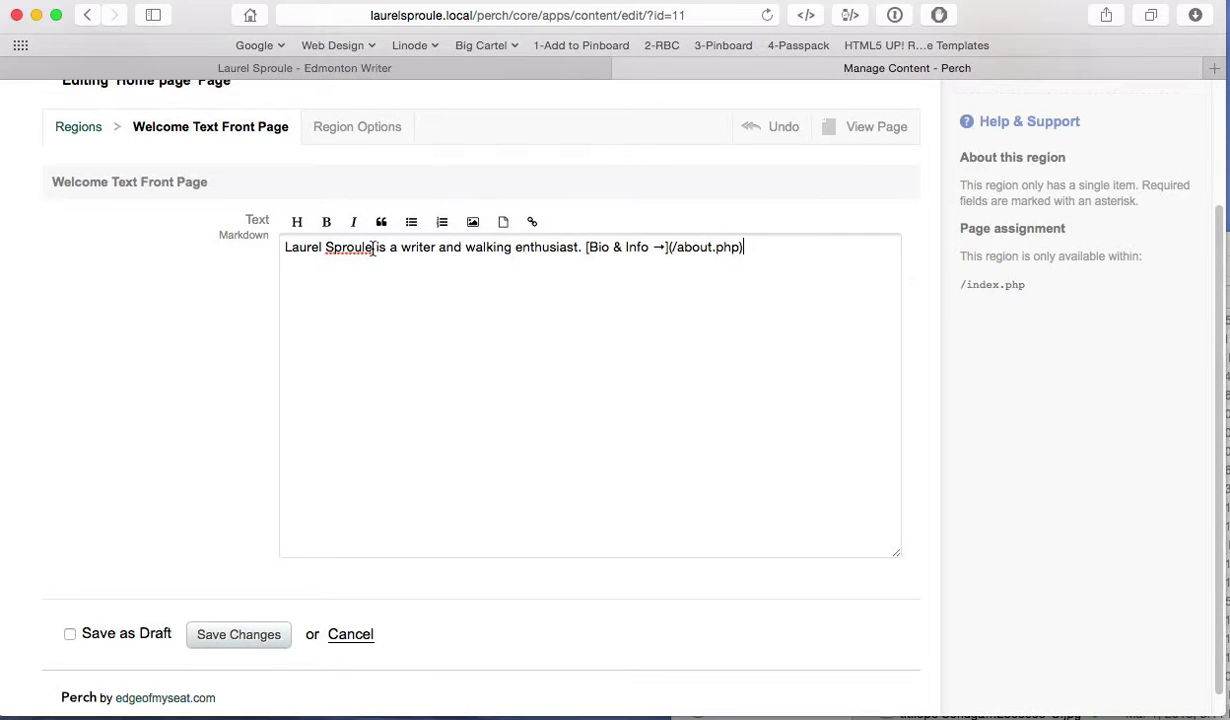
Step: Italicize the writer's name, then view the live homepage
{"action": "left_click_drag", "start_coordinate": [372, 250], "coordinate": [285, 248]}
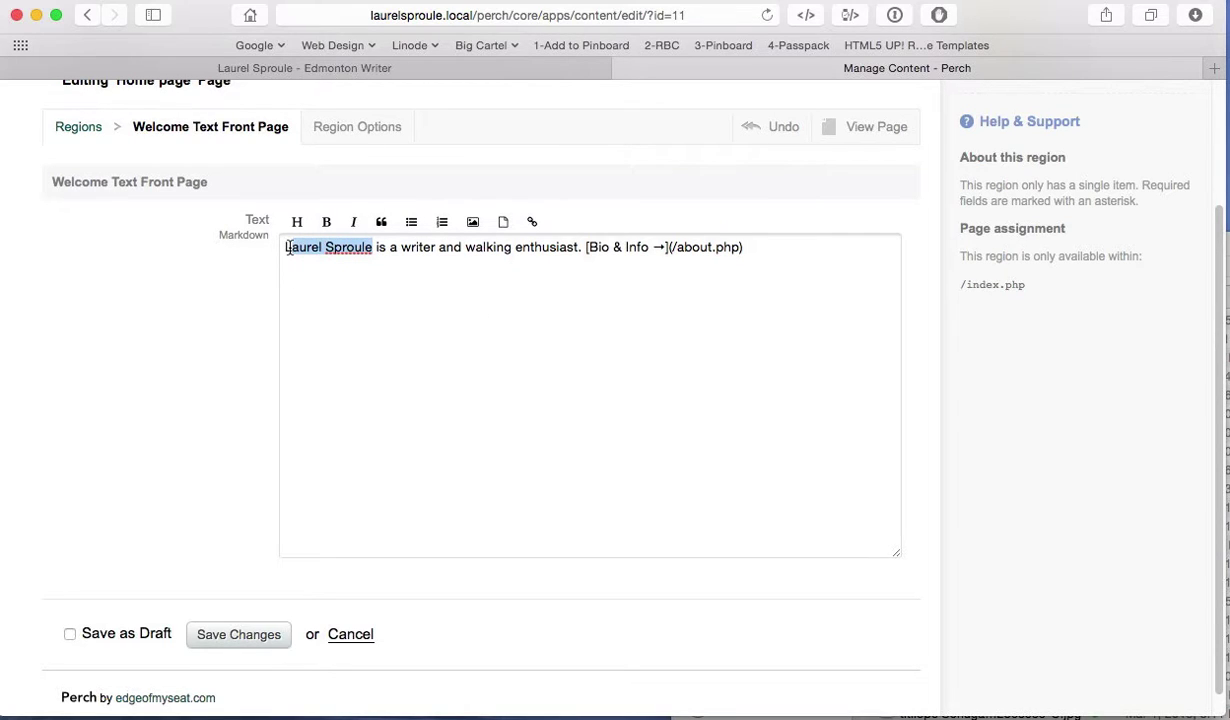
{"action": "left_click", "coordinate": [355, 222]}
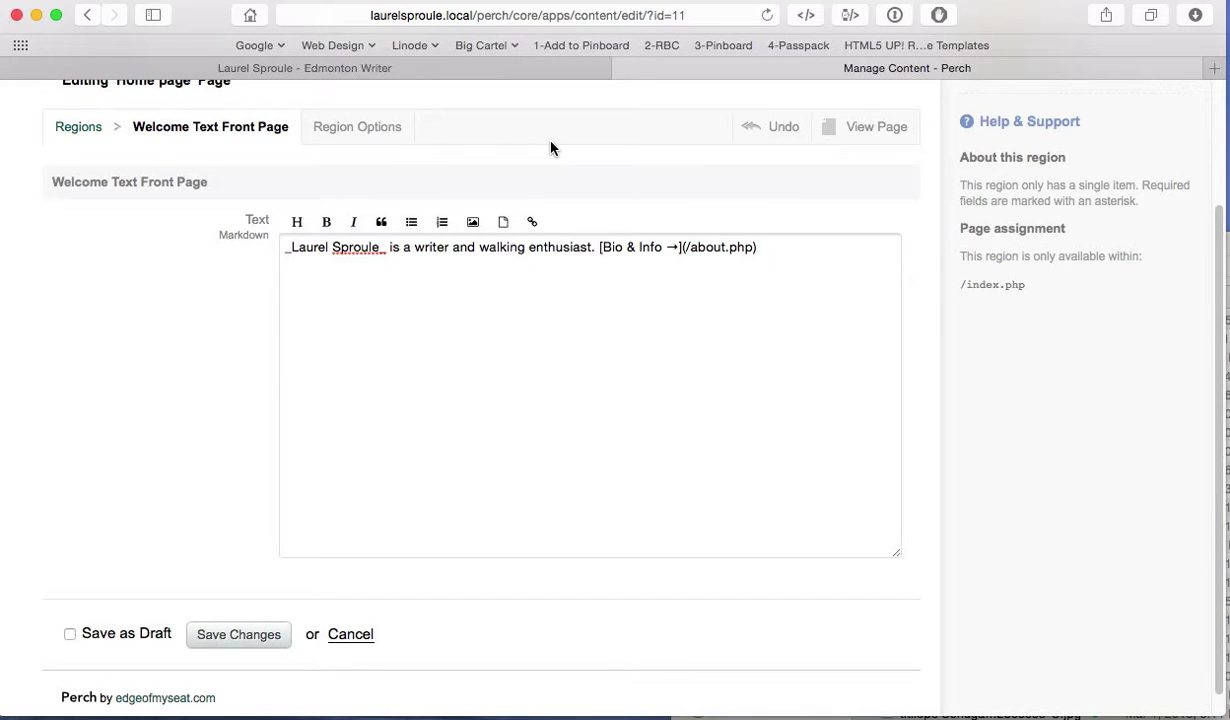
{"action": "left_click", "coordinate": [500, 72]}
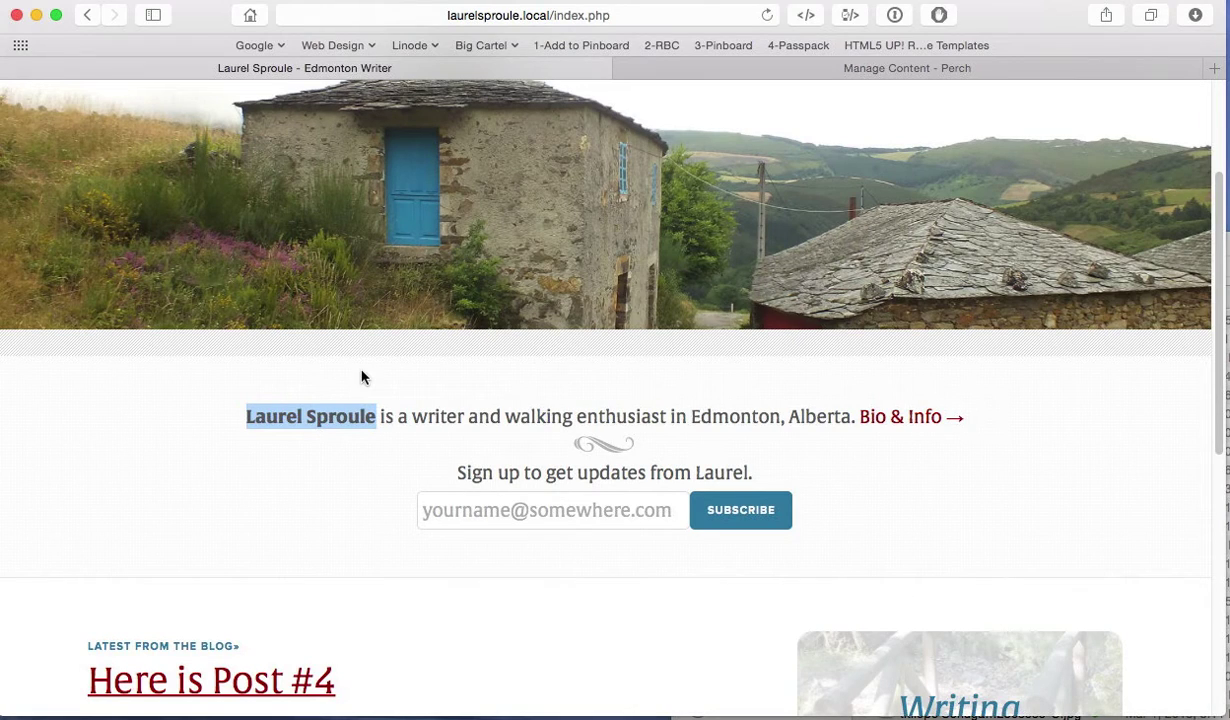
{"action": "left_click", "coordinate": [397, 365]}
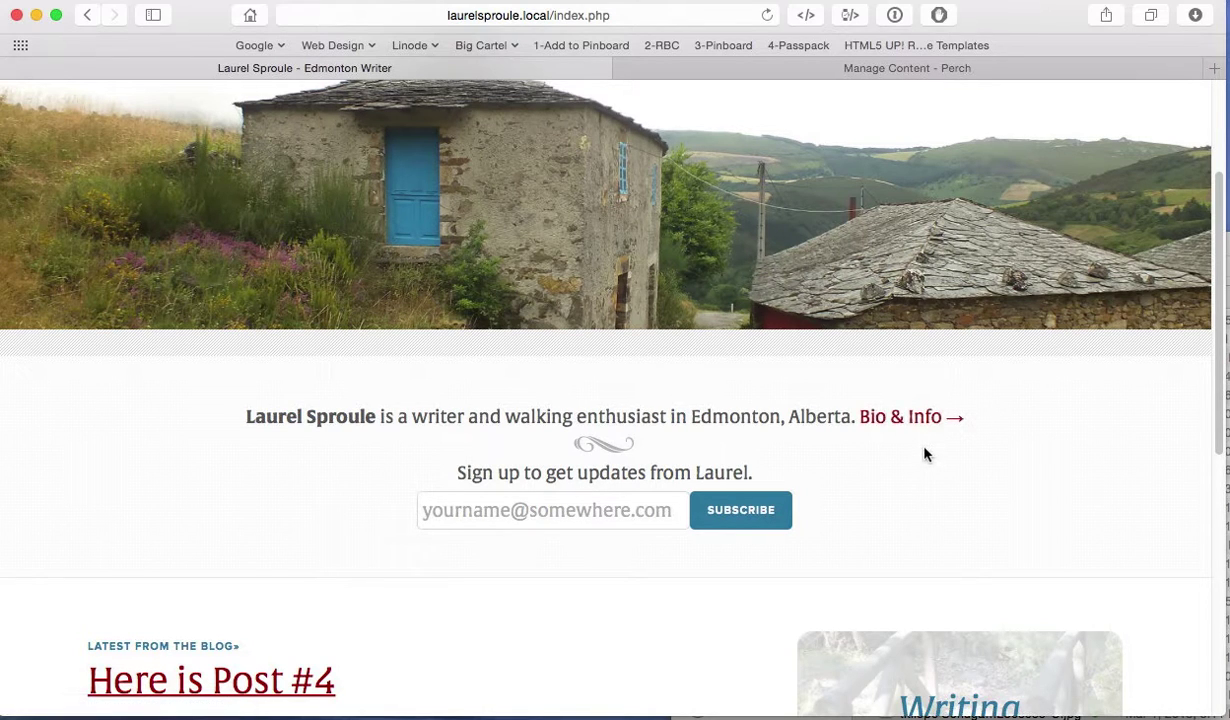
Step: Replace the [Bio & Info →](/about.php) markup with plain 'Bio & Info' text
{"action": "left_click", "coordinate": [803, 73]}
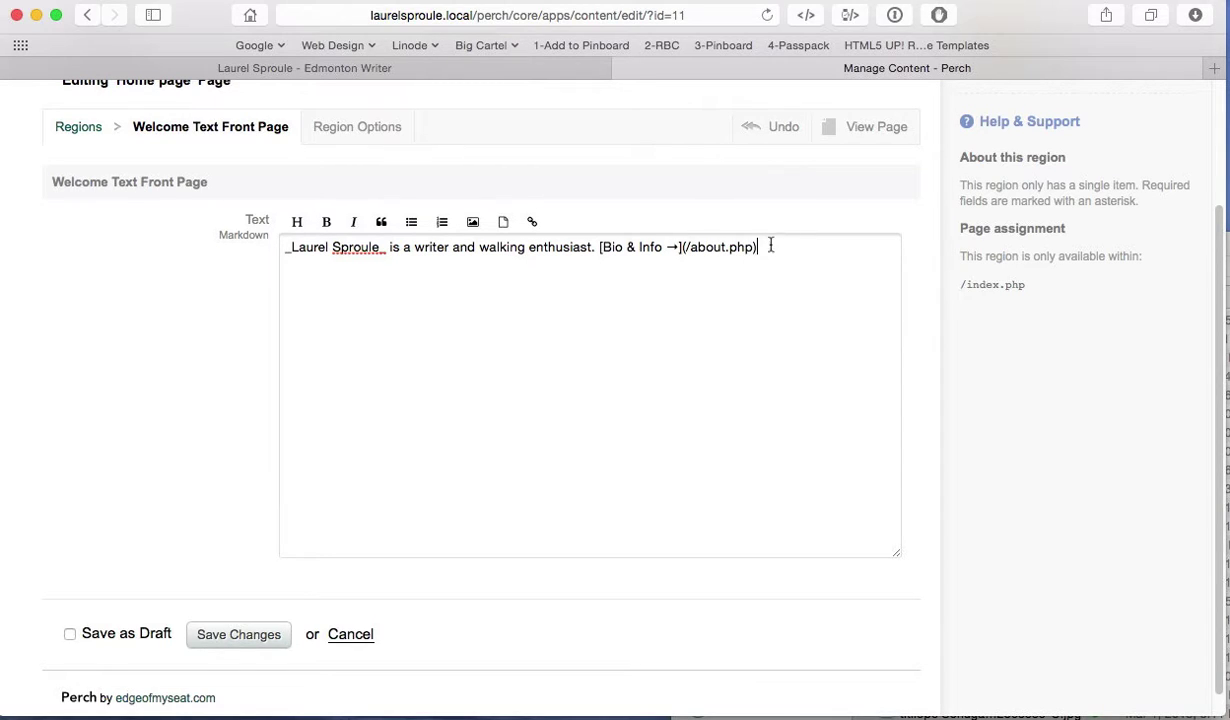
{"action": "left_click_drag", "start_coordinate": [758, 247], "coordinate": [599, 247]}
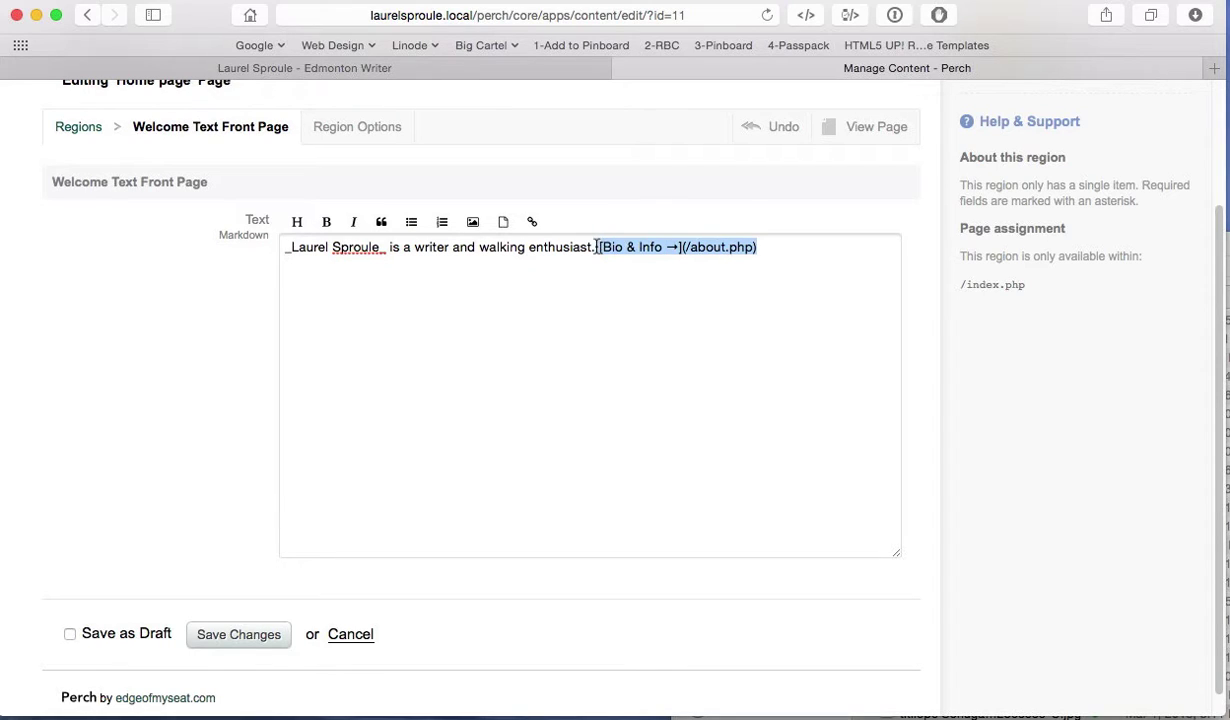
{"action": "key", "text": "BackSpace"}
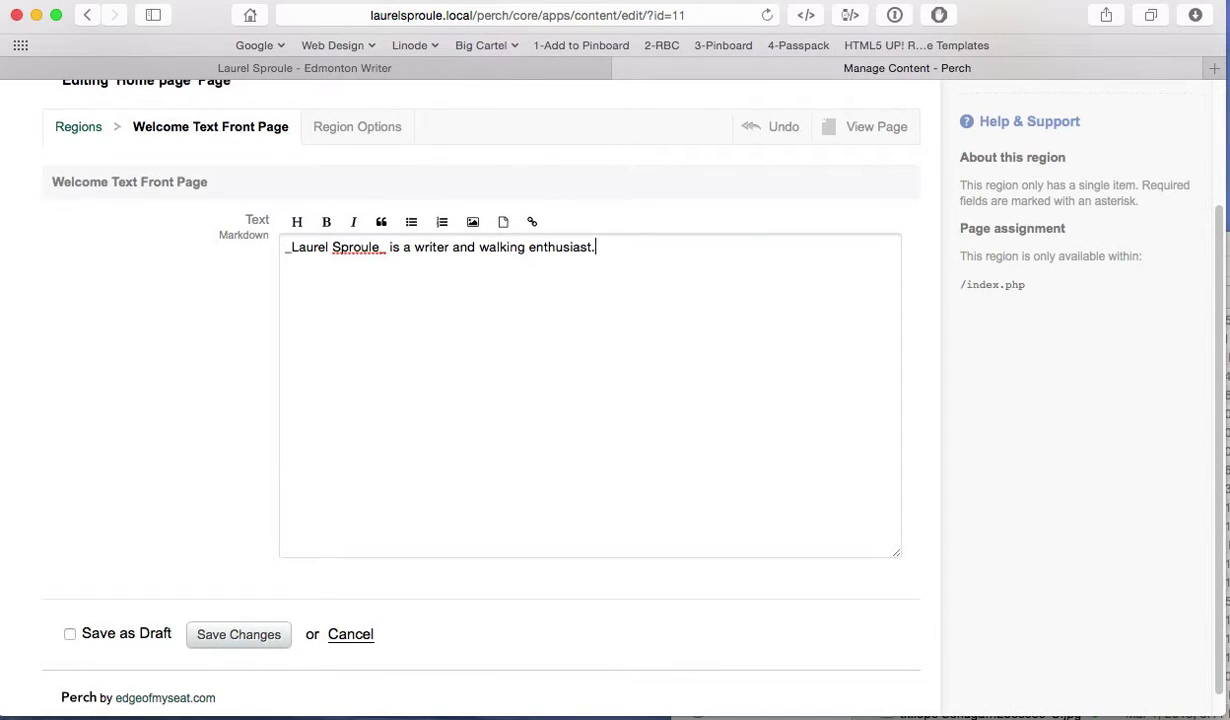
{"action": "type", "text": "Bio & Info"}
Step: Link 'Bio & Info' to /about.php with the link title 'About page'
{"action": "left_click_drag", "start_coordinate": [599, 247], "coordinate": [663, 247]}
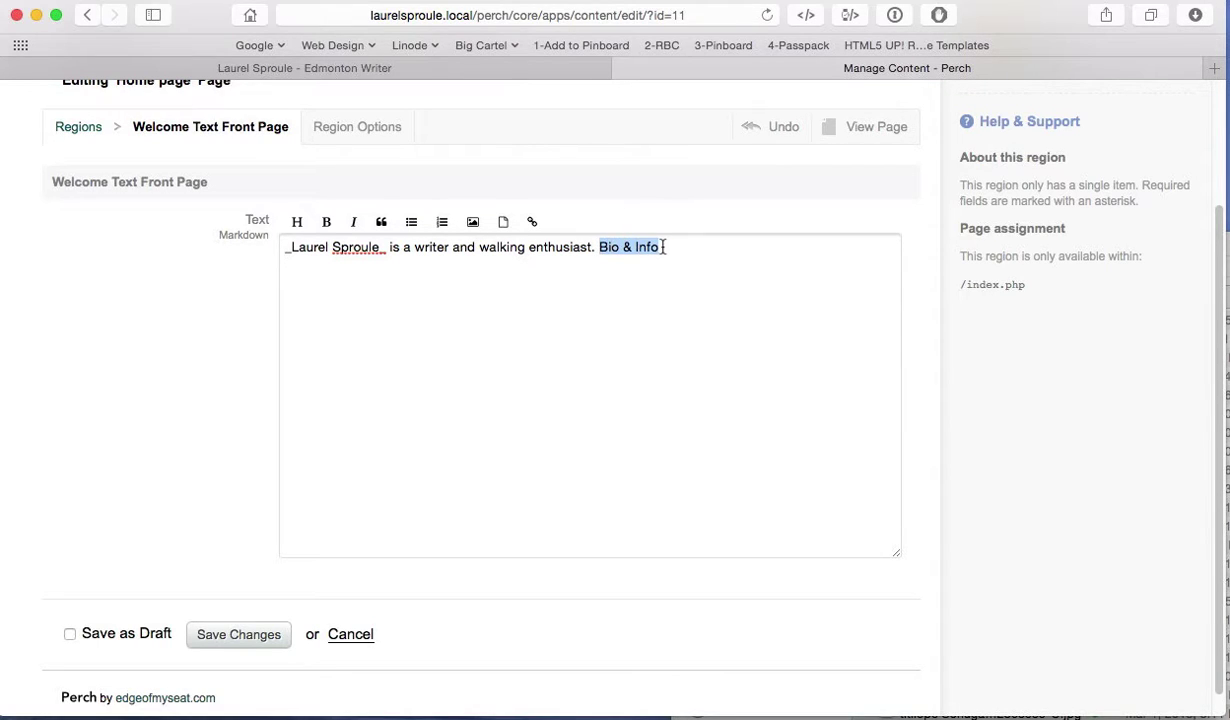
{"action": "left_click", "coordinate": [534, 223]}
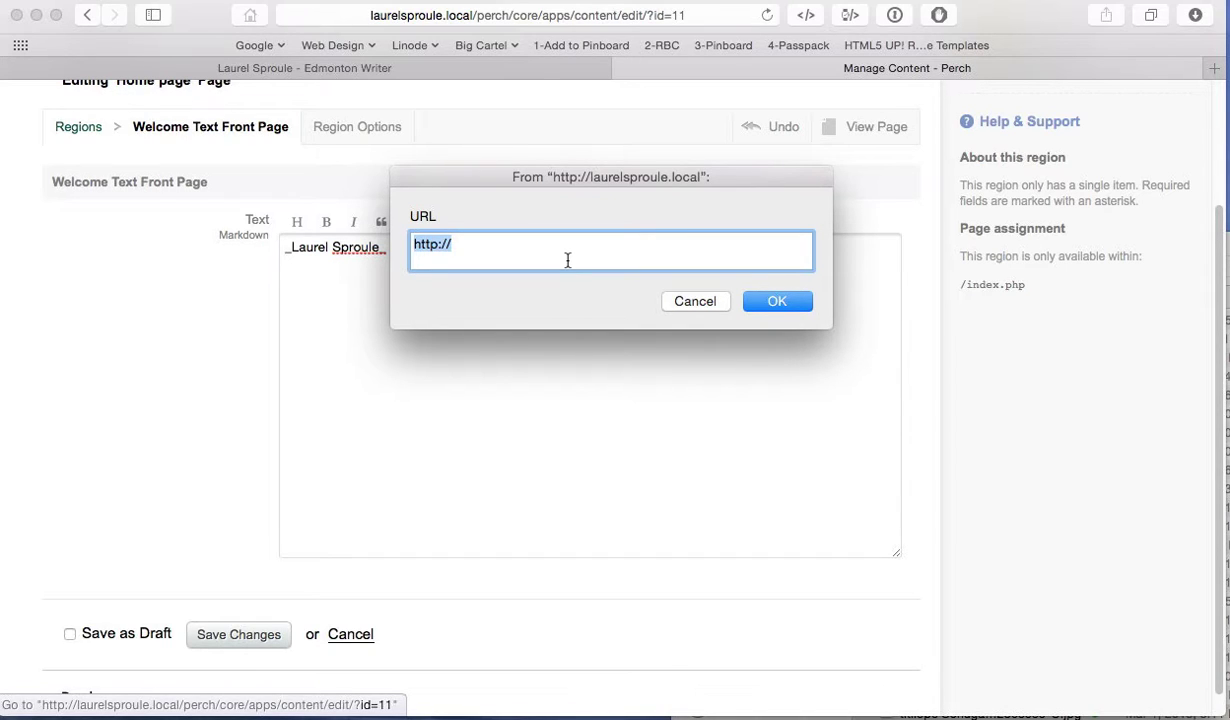
{"action": "type", "text": "/about.htm"}
{"action": "key", "text": "BackSpace"}
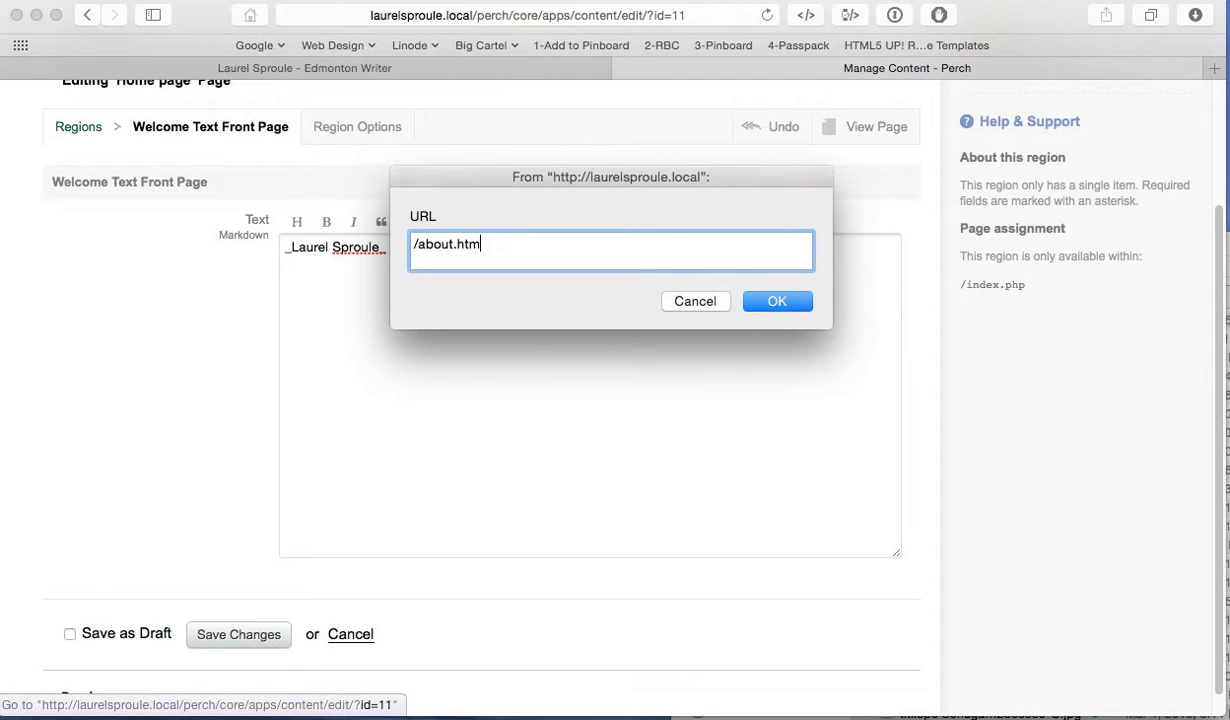
{"action": "key", "text": "BackSpace"}
{"action": "key", "text": "BackSpace"}
{"action": "key", "text": "BackSpace"}
{"action": "type", "text": "php"}
{"action": "left_click", "coordinate": [781, 304]}
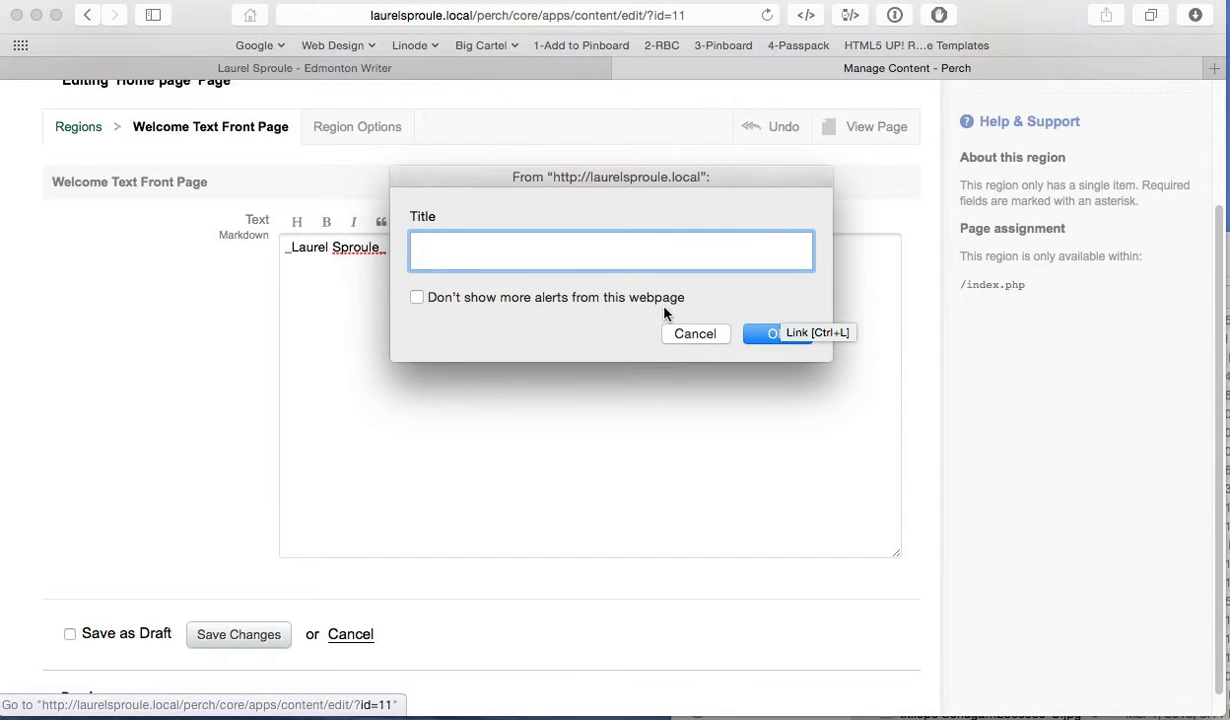
{"action": "type", "text": "AVout page"}
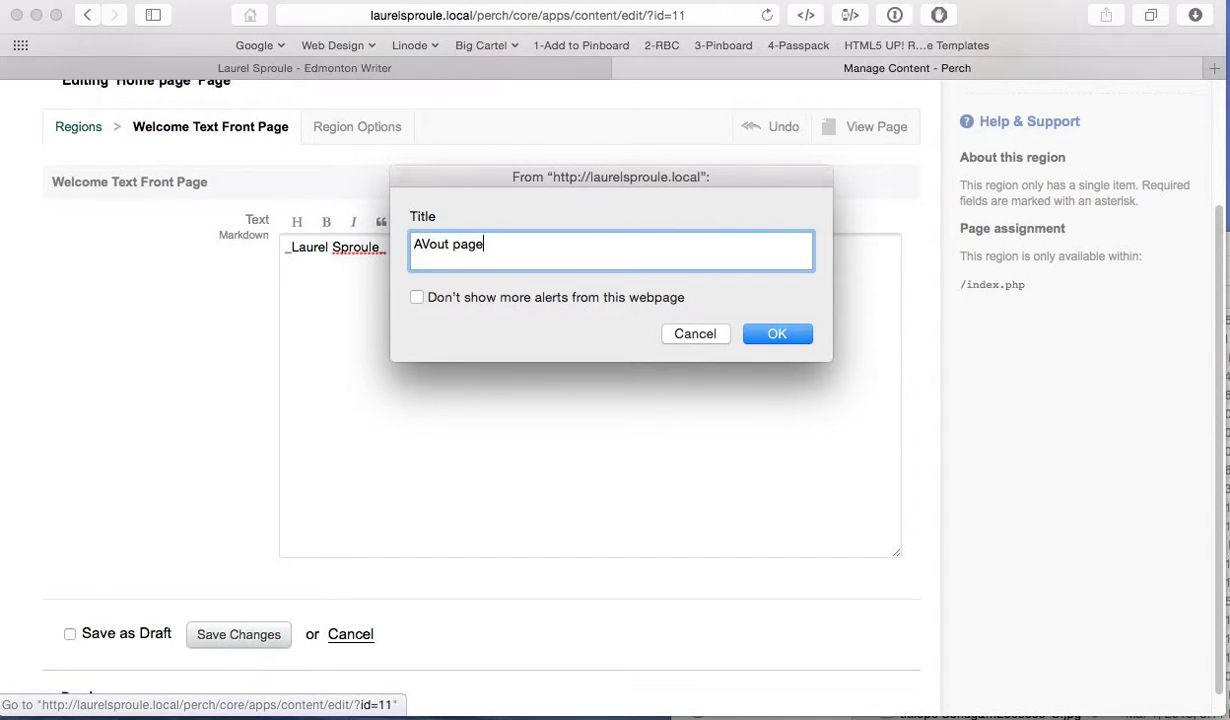
{"action": "key", "text": "BackSpace"}
{"action": "key", "text": "BackSpace"}
{"action": "key", "text": "BackSpace"}
{"action": "key", "text": "BackSpace"}
{"action": "key", "text": "BackSpace"}
{"action": "key", "text": "BackSpace"}
{"action": "key", "text": "BackSpace"}
{"action": "key", "text": "BackSpace"}
{"action": "key", "text": "BackSpace"}
{"action": "type", "text": "bout page"}
{"action": "left_click", "coordinate": [778, 334]}
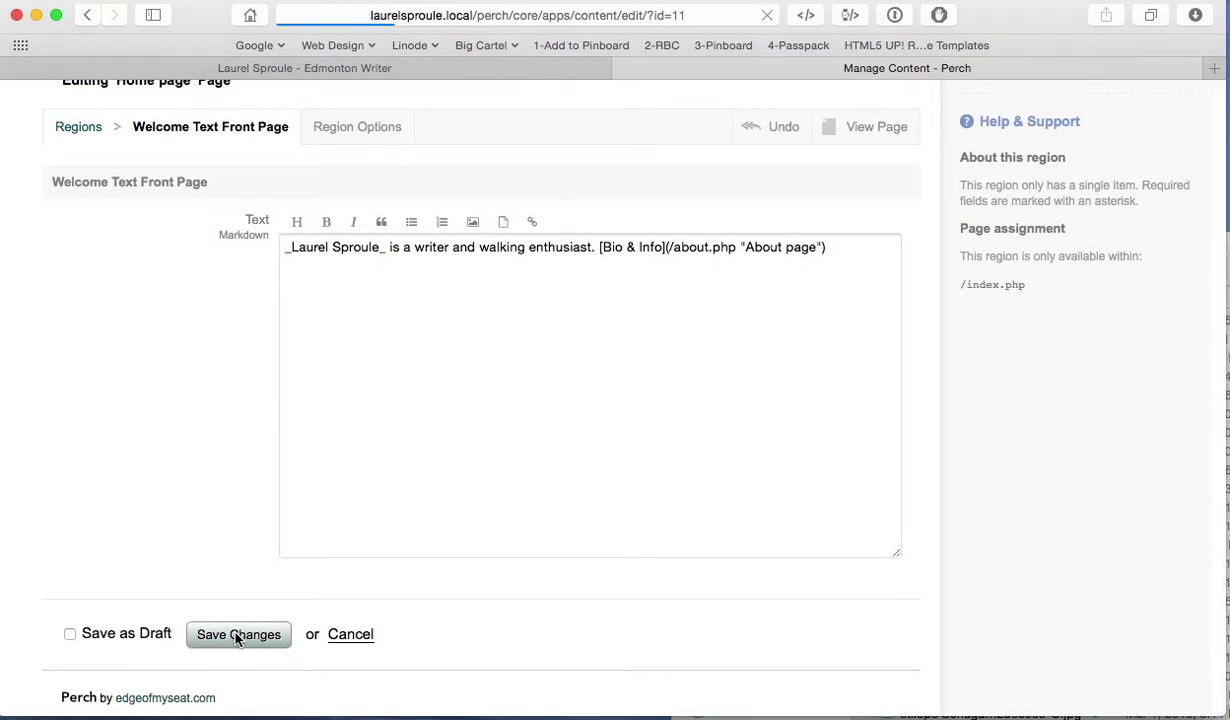
Step: Save the welcome text and reload the live homepage to check the italic name
{"action": "left_click", "coordinate": [237, 640]}
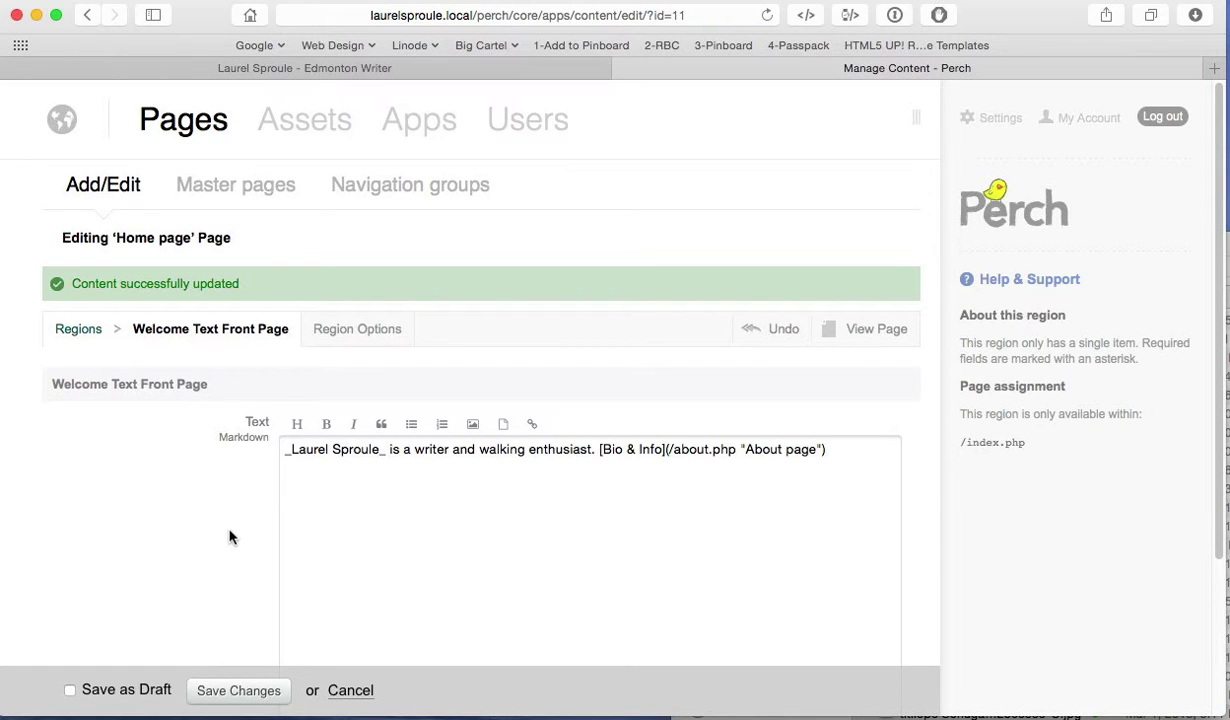
{"action": "left_click", "coordinate": [281, 72]}
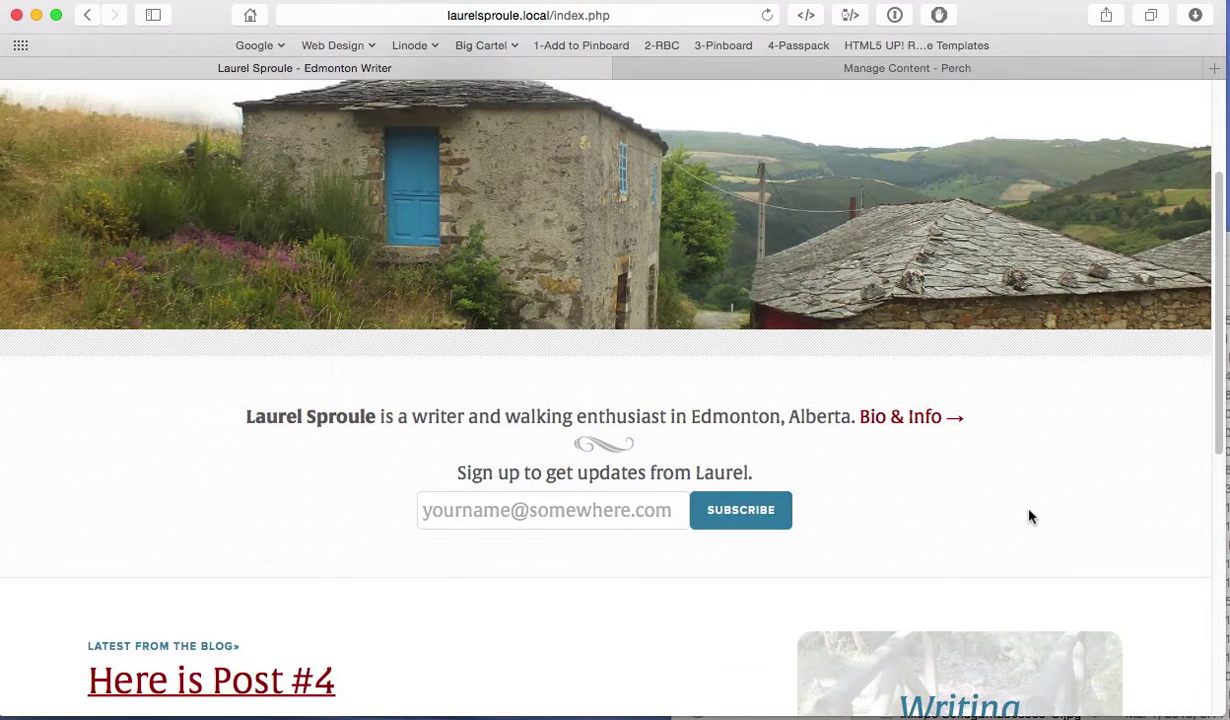
{"action": "scroll", "coordinate": [1030, 516], "scroll_direction": "down", "scroll_amount": 1}
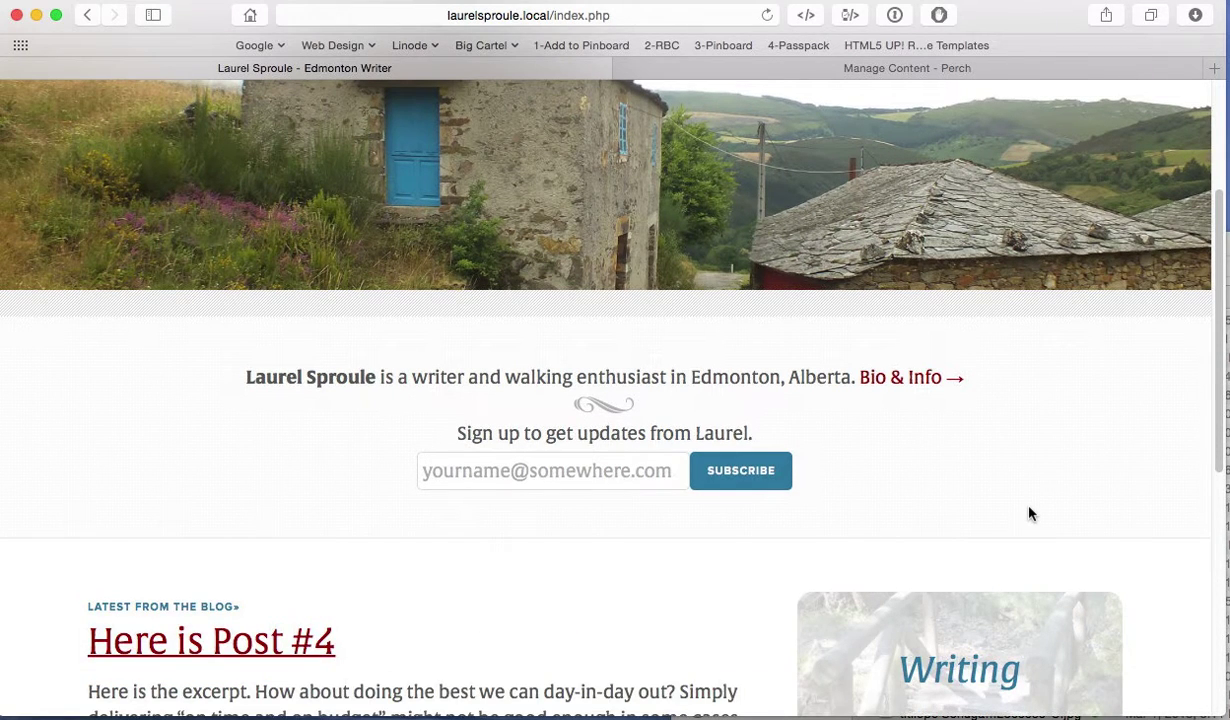
{"action": "key", "text": "super+r"}
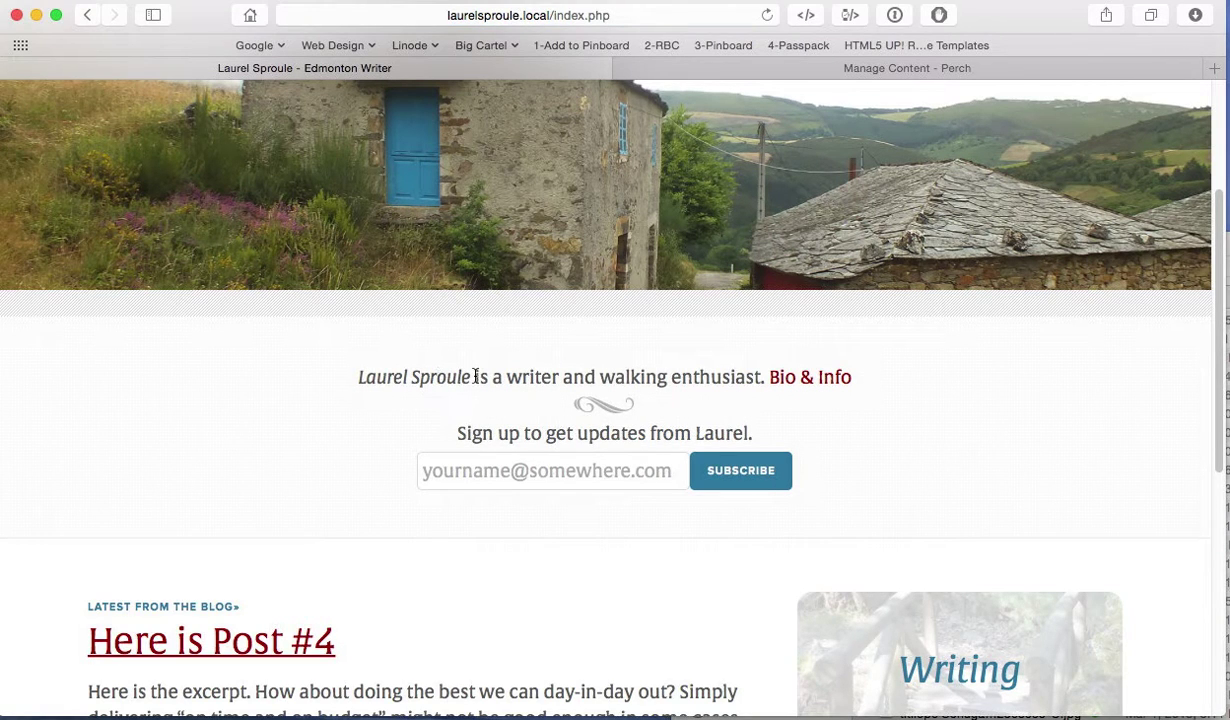
{"action": "left_click_drag", "start_coordinate": [468, 377], "coordinate": [598, 368]}
Step: Go from the welcome text editor back to the Perch pages list
{"action": "left_click", "coordinate": [843, 72]}
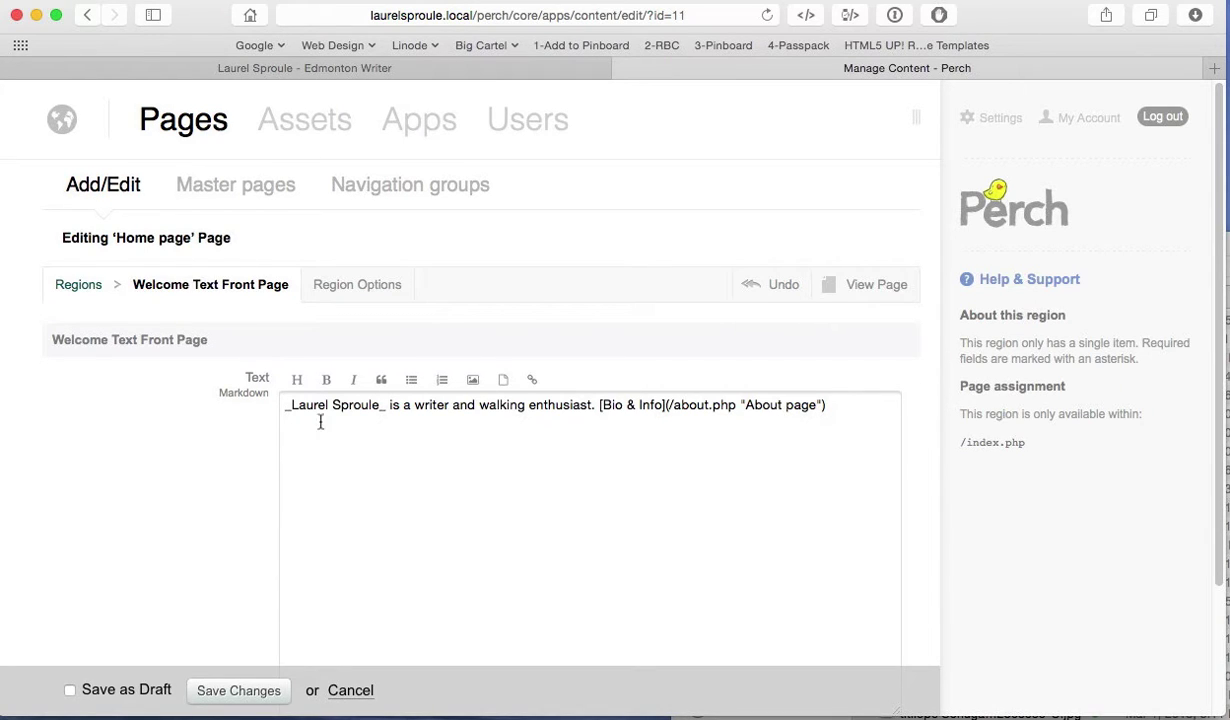
{"action": "left_click", "coordinate": [110, 190]}
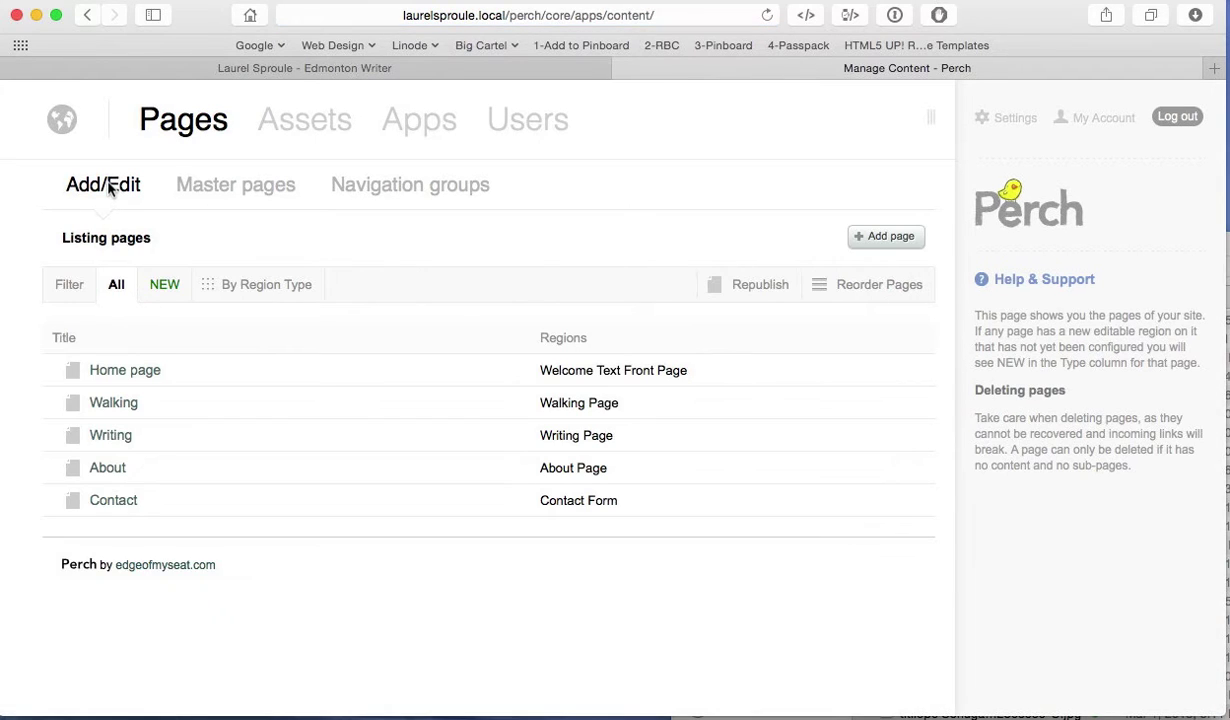
{"action": "mouse_move", "coordinate": [390, 146]}
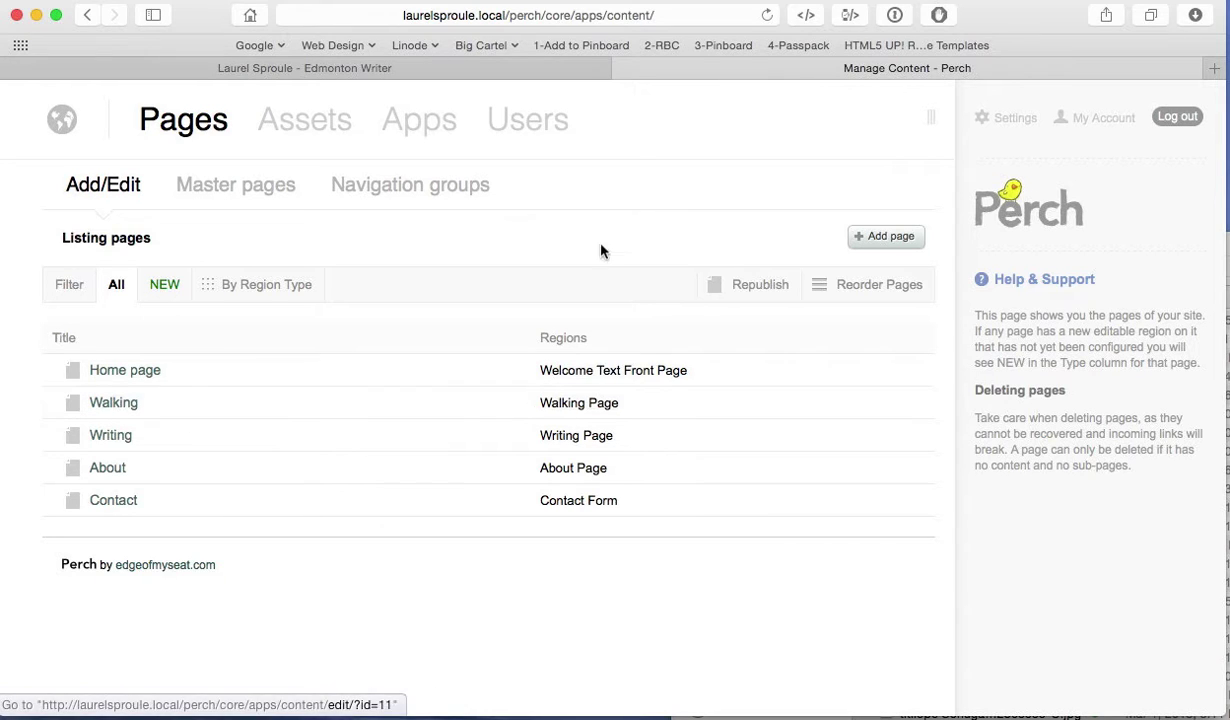
Step: Look over the live Walking & Exploring page, then return to the Perch pages list
{"action": "left_click", "coordinate": [425, 77]}
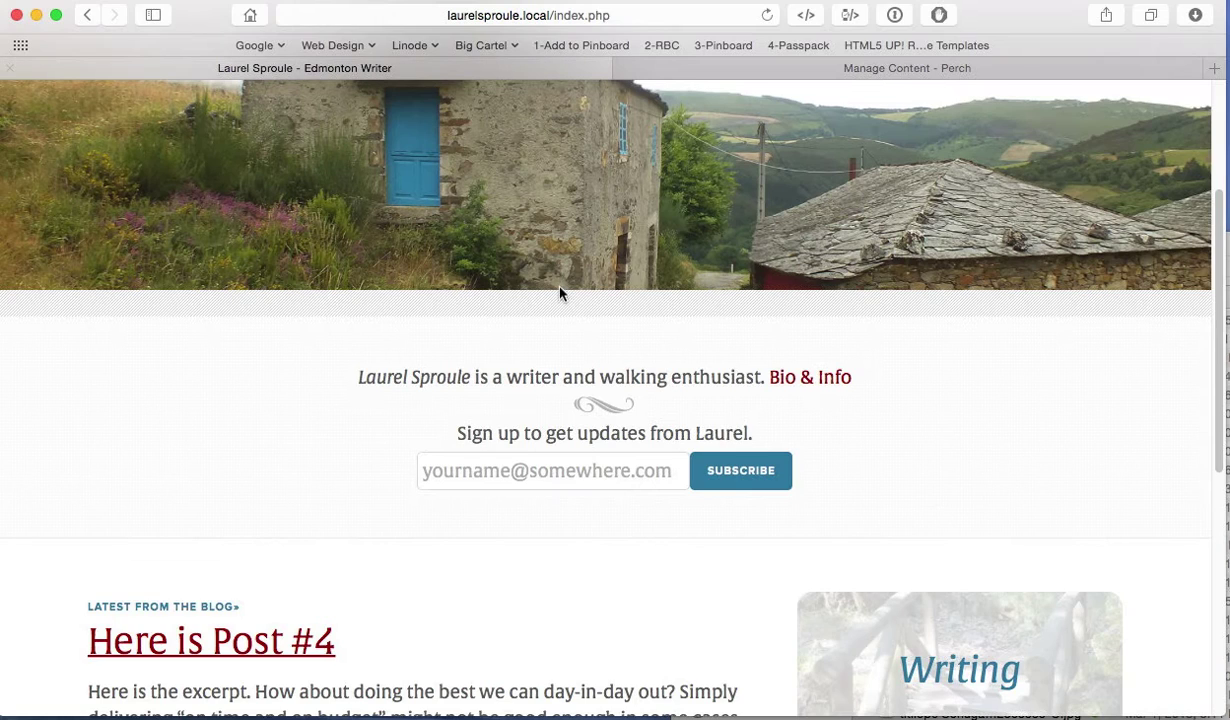
{"action": "scroll", "coordinate": [550, 285], "scroll_direction": "up", "scroll_amount": 4}
{"action": "left_click", "coordinate": [960, 122]}
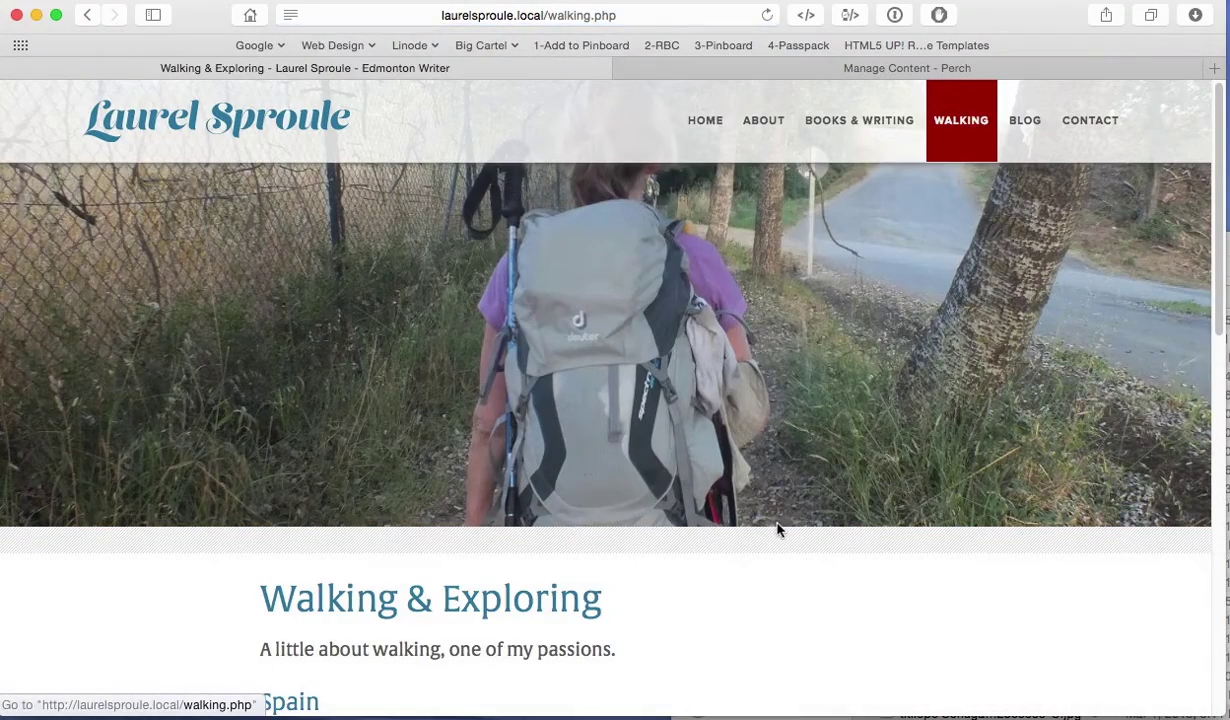
{"action": "scroll", "coordinate": [782, 520], "scroll_direction": "down", "scroll_amount": 3}
{"action": "scroll", "coordinate": [783, 515], "scroll_direction": "down", "scroll_amount": 10}
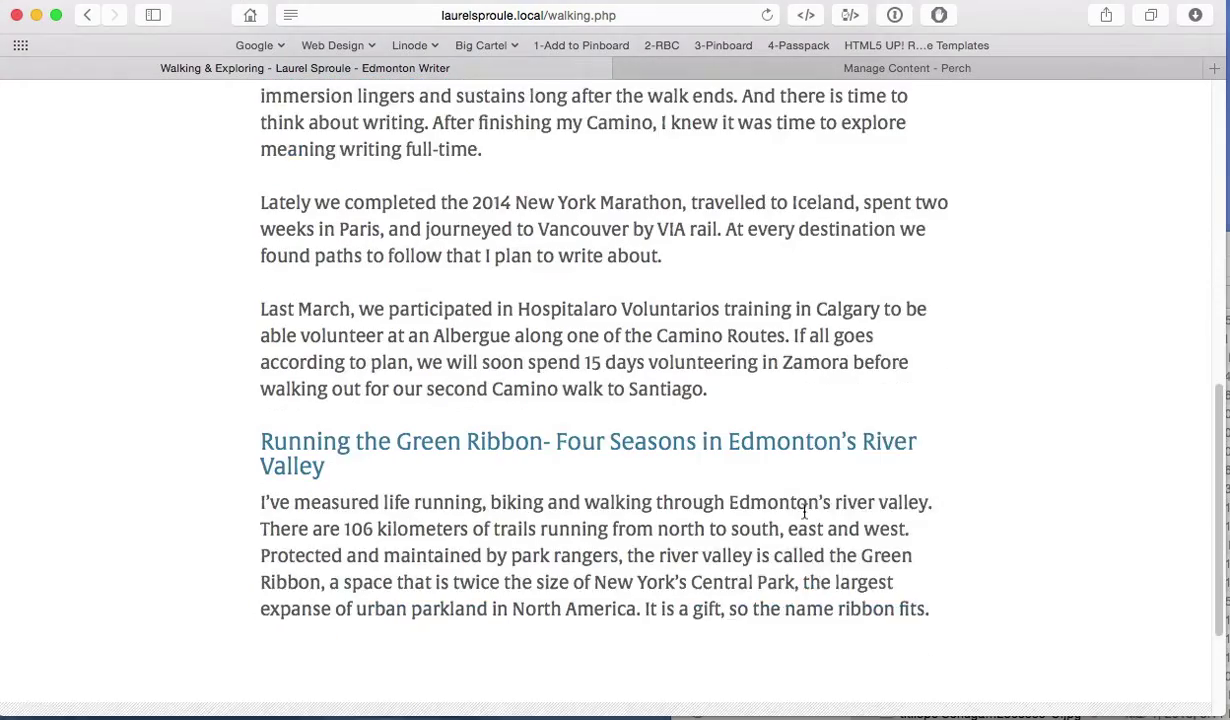
{"action": "scroll", "coordinate": [805, 514], "scroll_direction": "up", "scroll_amount": 12}
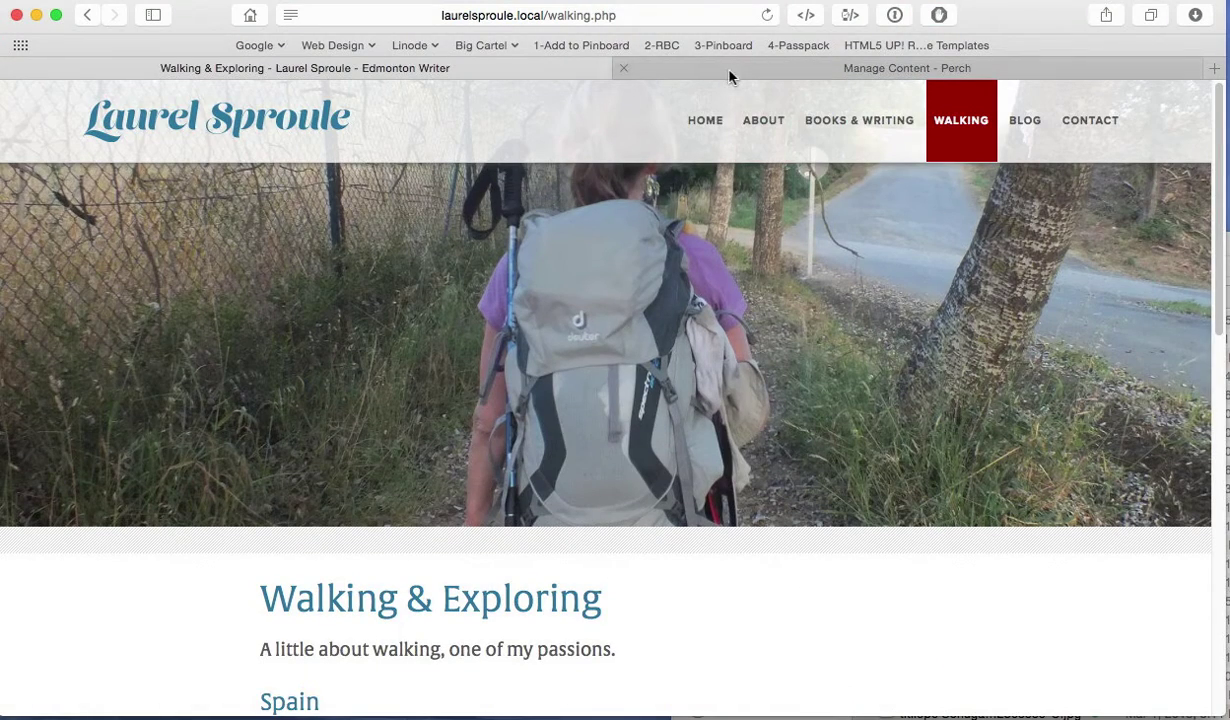
{"action": "left_click", "coordinate": [729, 72]}
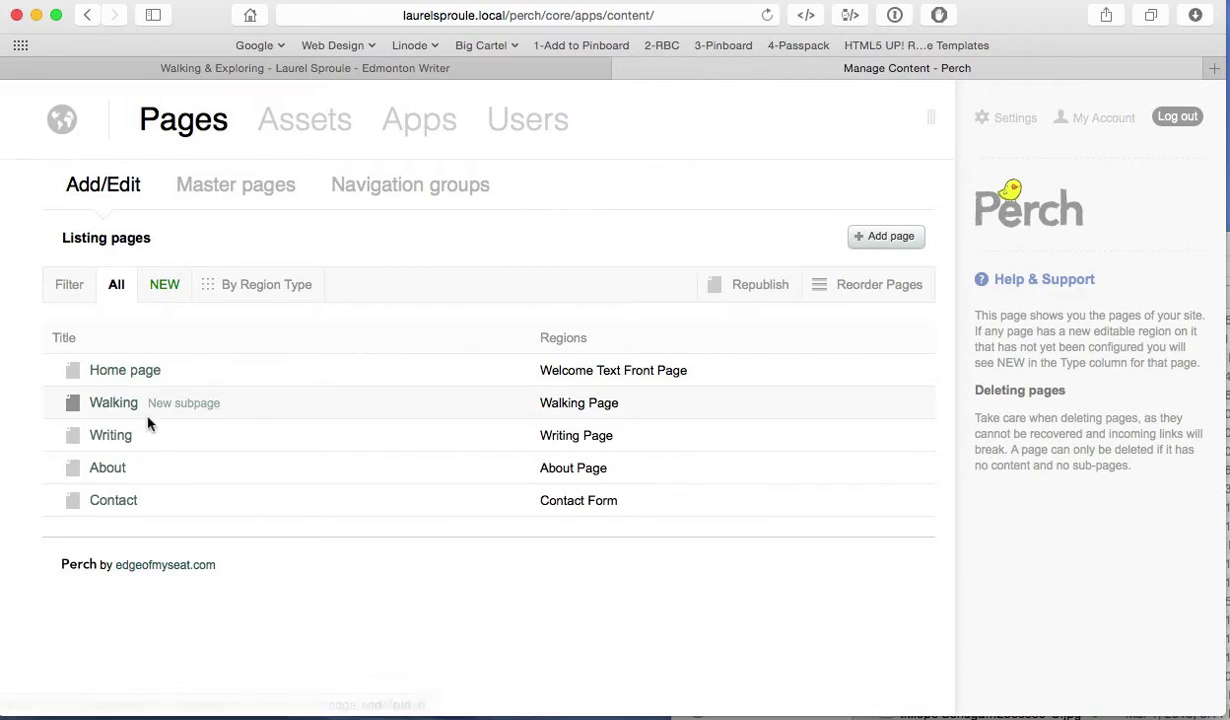
{"action": "left_click", "coordinate": [565, 406]}
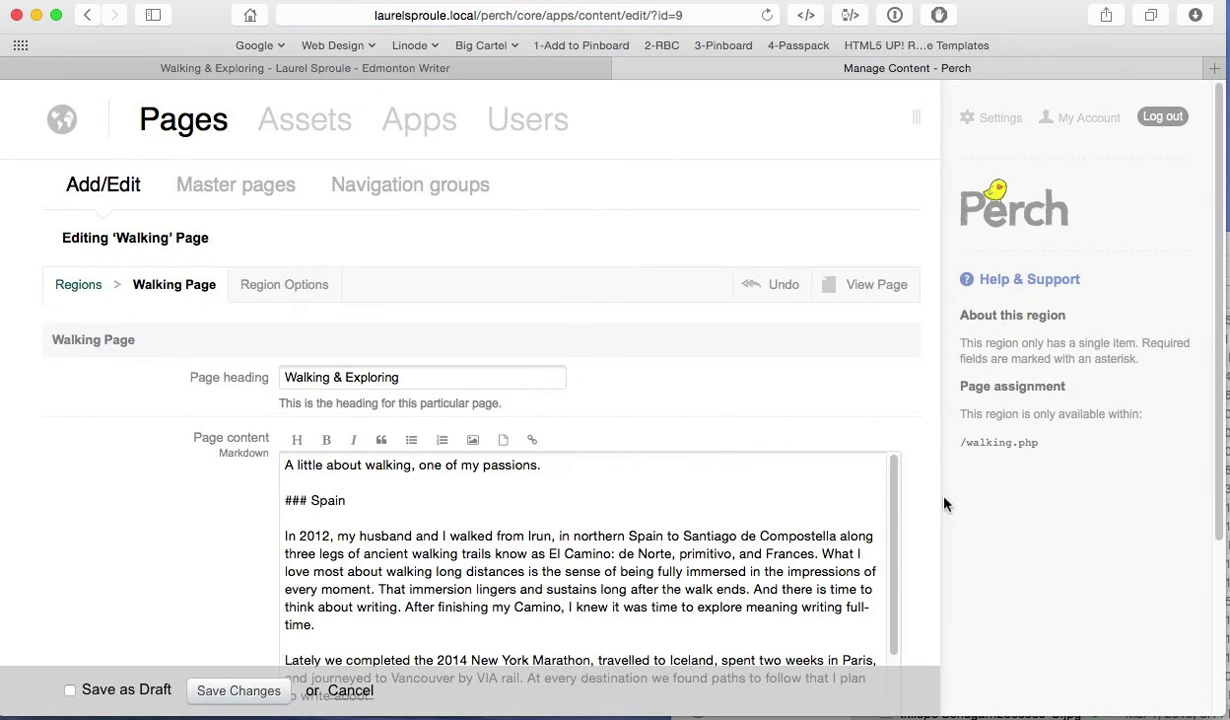
{"action": "scroll", "coordinate": [925, 500], "scroll_direction": "down", "scroll_amount": 3}
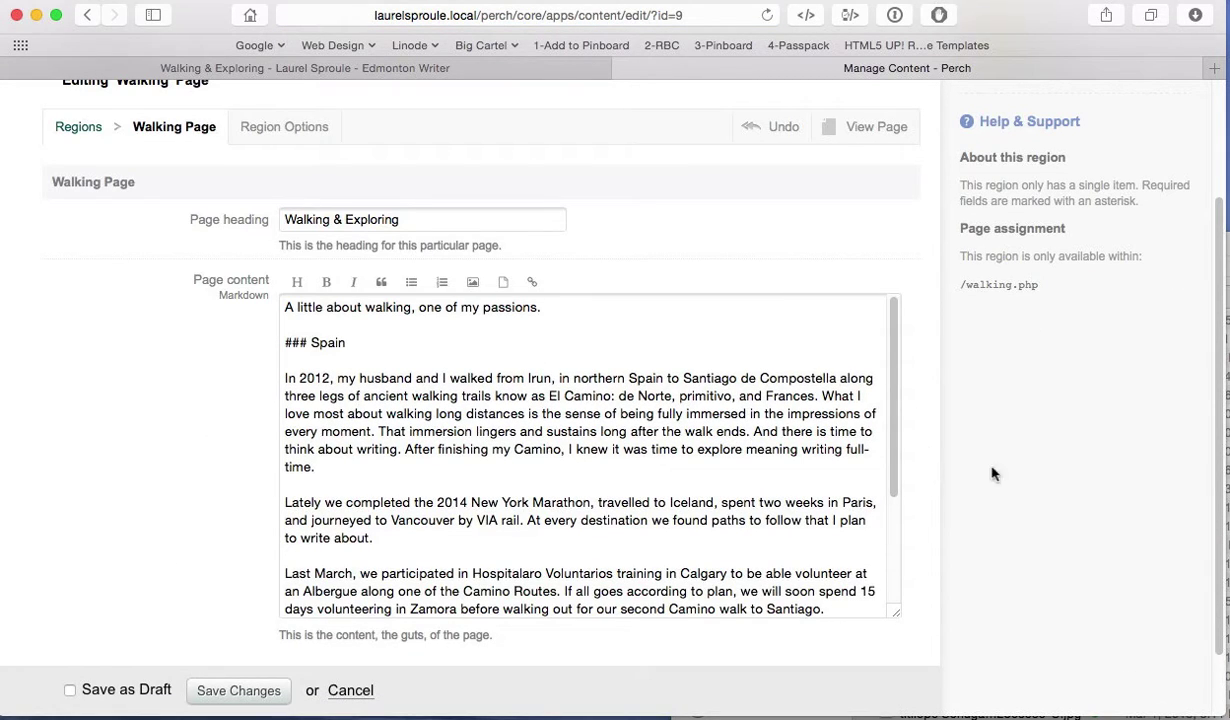
{"action": "scroll", "coordinate": [558, 427], "scroll_direction": "down", "scroll_amount": 1}
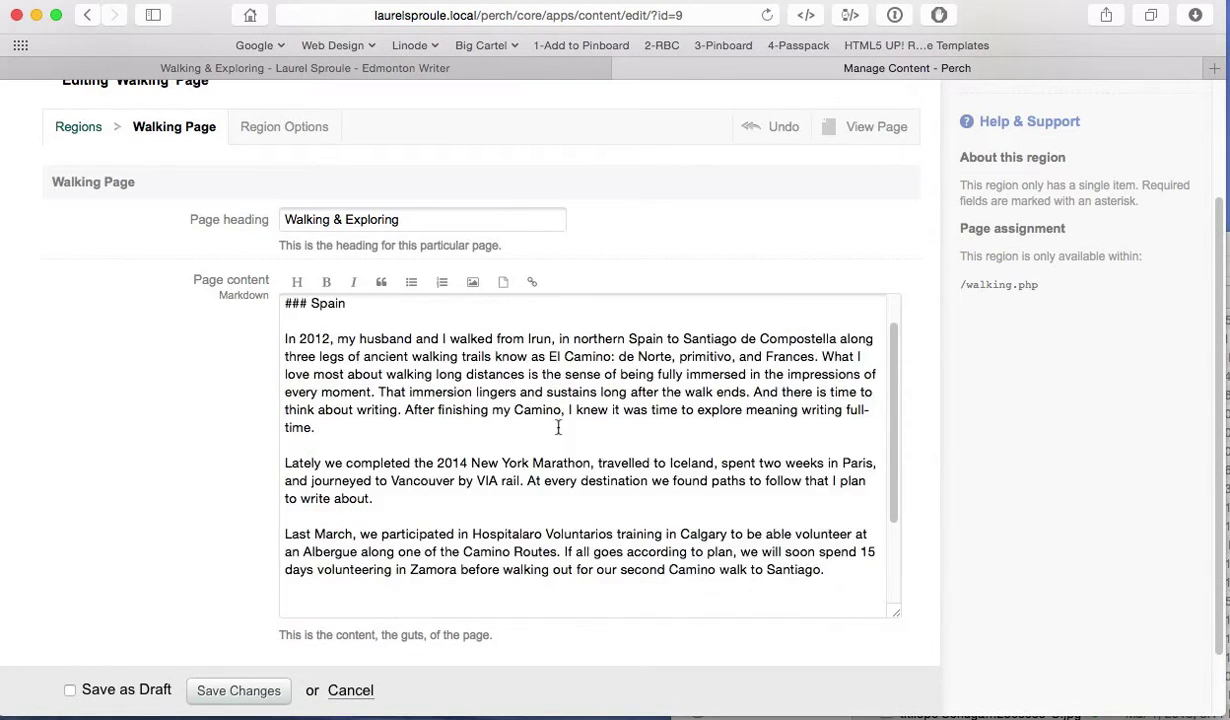
{"action": "scroll", "coordinate": [558, 427], "scroll_direction": "down", "scroll_amount": 1}
{"action": "scroll", "coordinate": [558, 427], "scroll_direction": "down", "scroll_amount": 2}
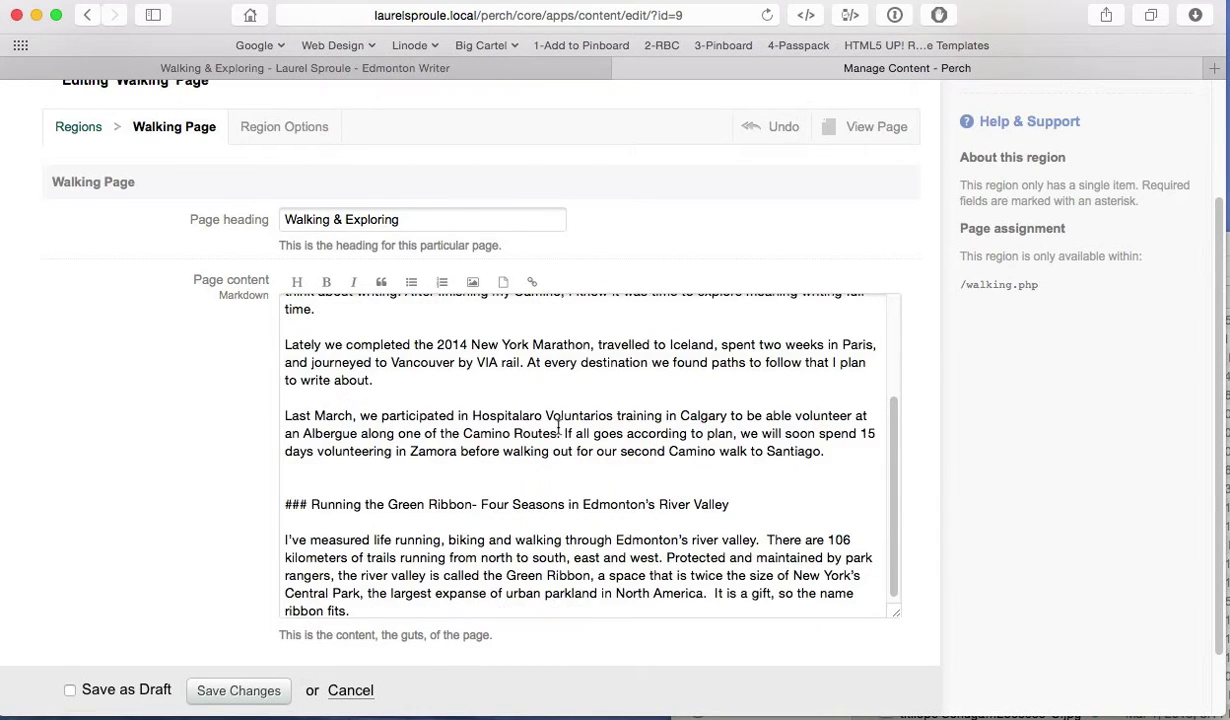
{"action": "scroll", "coordinate": [558, 427], "scroll_direction": "up", "scroll_amount": 3}
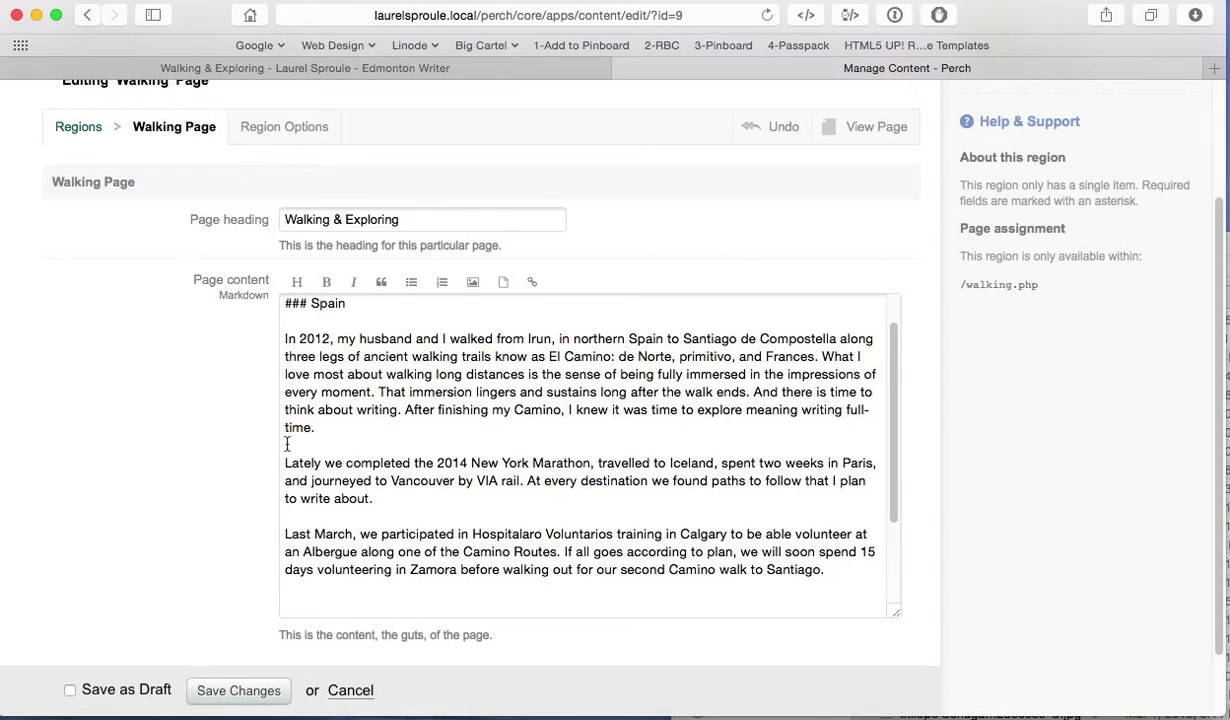
{"action": "left_click", "coordinate": [284, 444]}
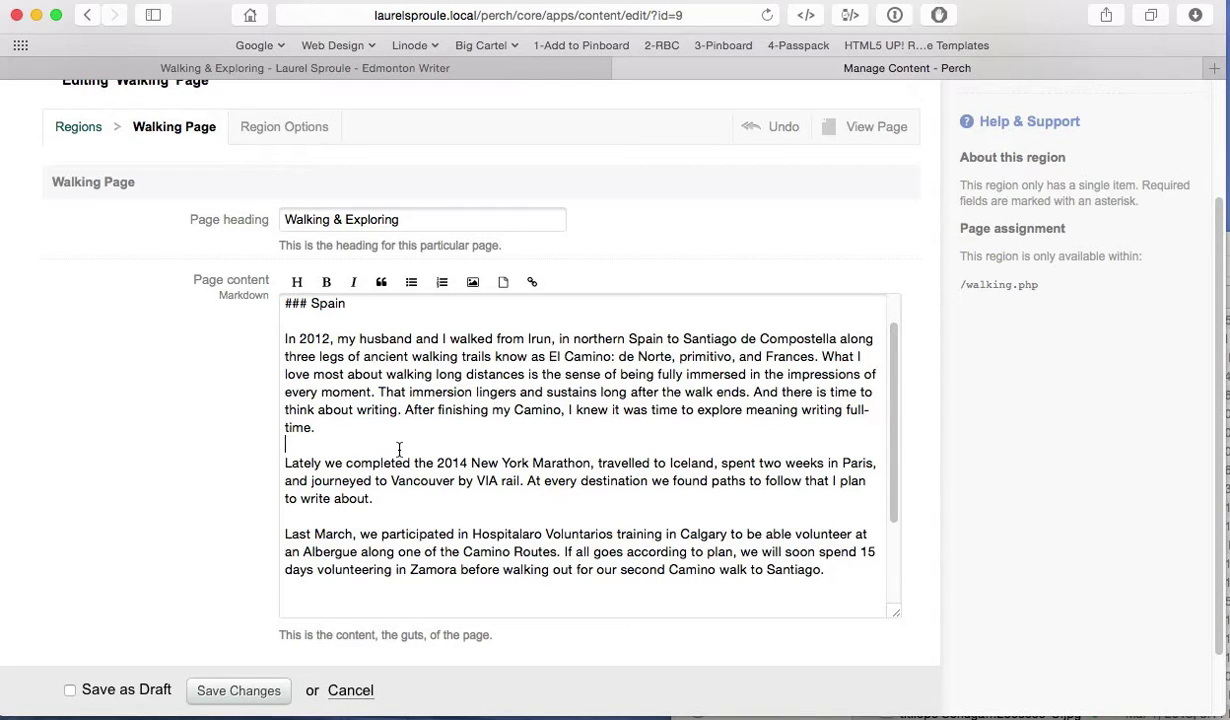
{"action": "scroll", "coordinate": [399, 450], "scroll_direction": "down", "scroll_amount": 3}
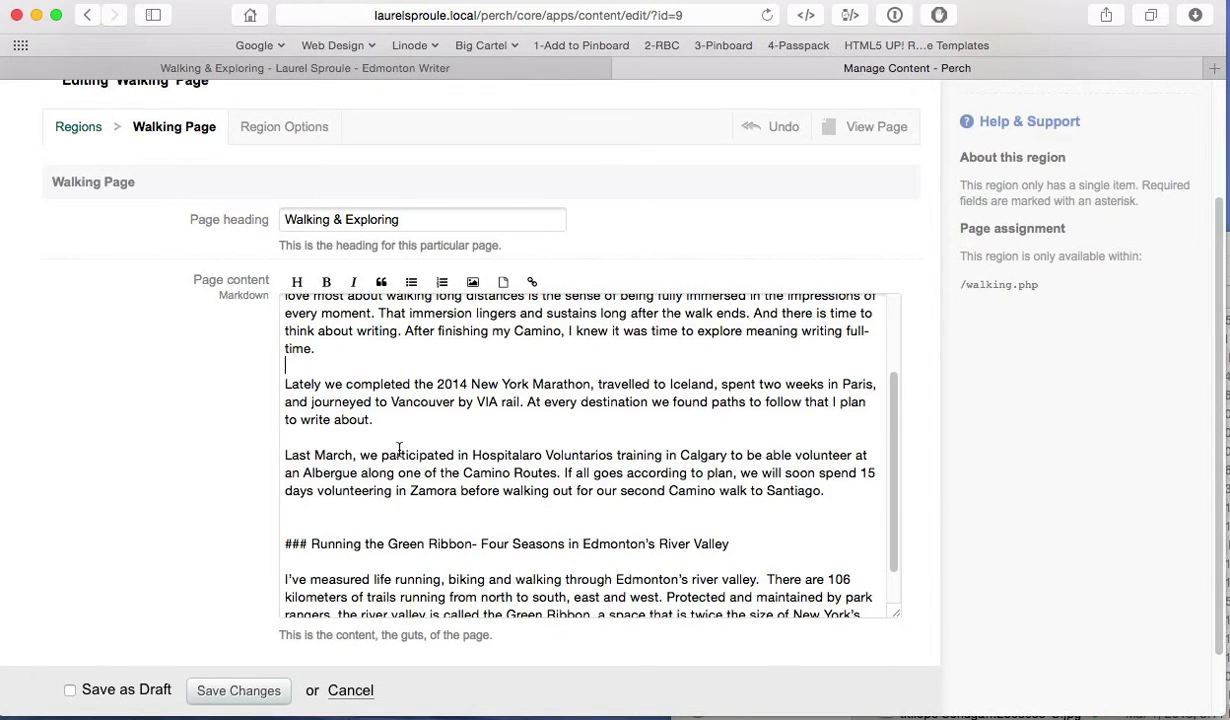
{"action": "scroll", "coordinate": [399, 450], "scroll_direction": "down", "scroll_amount": 1}
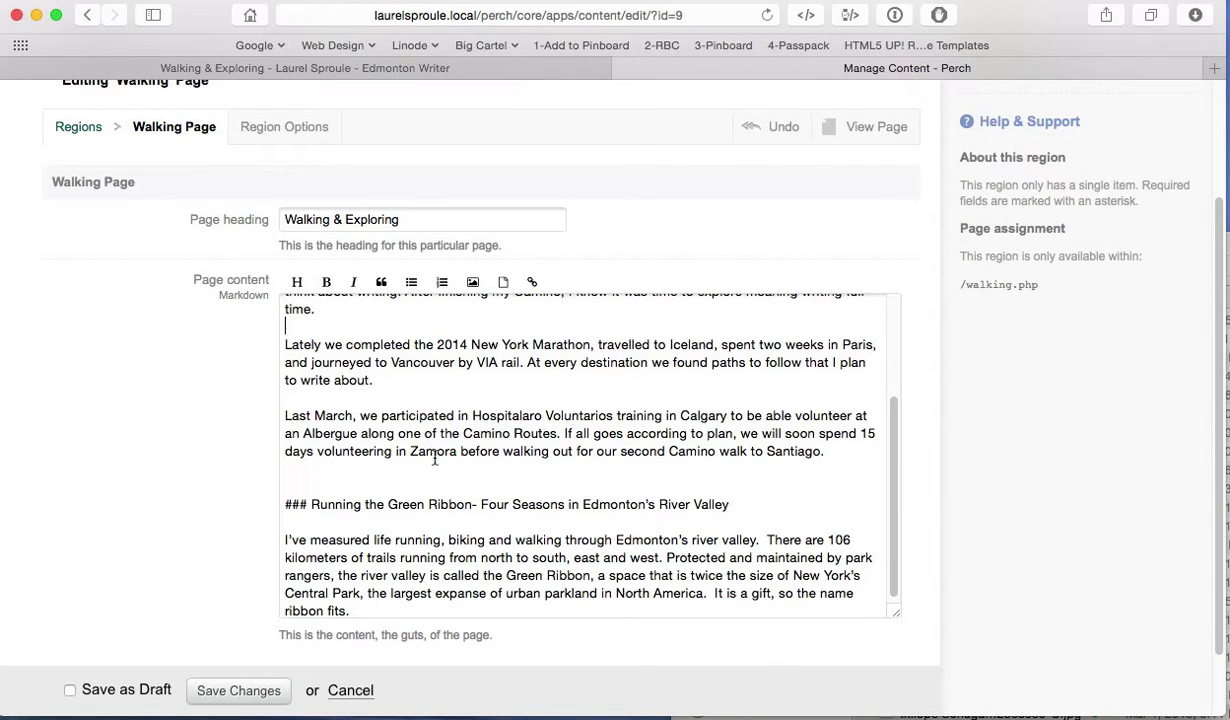
{"action": "scroll", "coordinate": [431, 456], "scroll_direction": "down", "scroll_amount": 2}
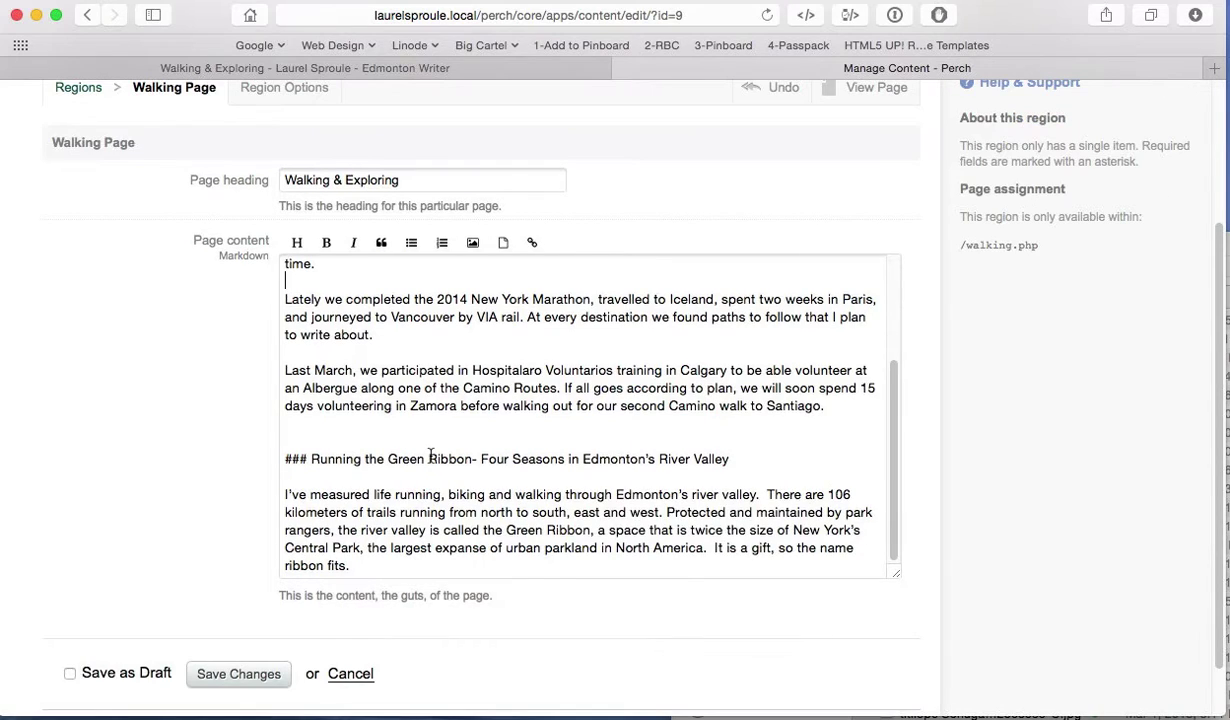
{"action": "scroll", "coordinate": [431, 456], "scroll_direction": "up", "scroll_amount": 6}
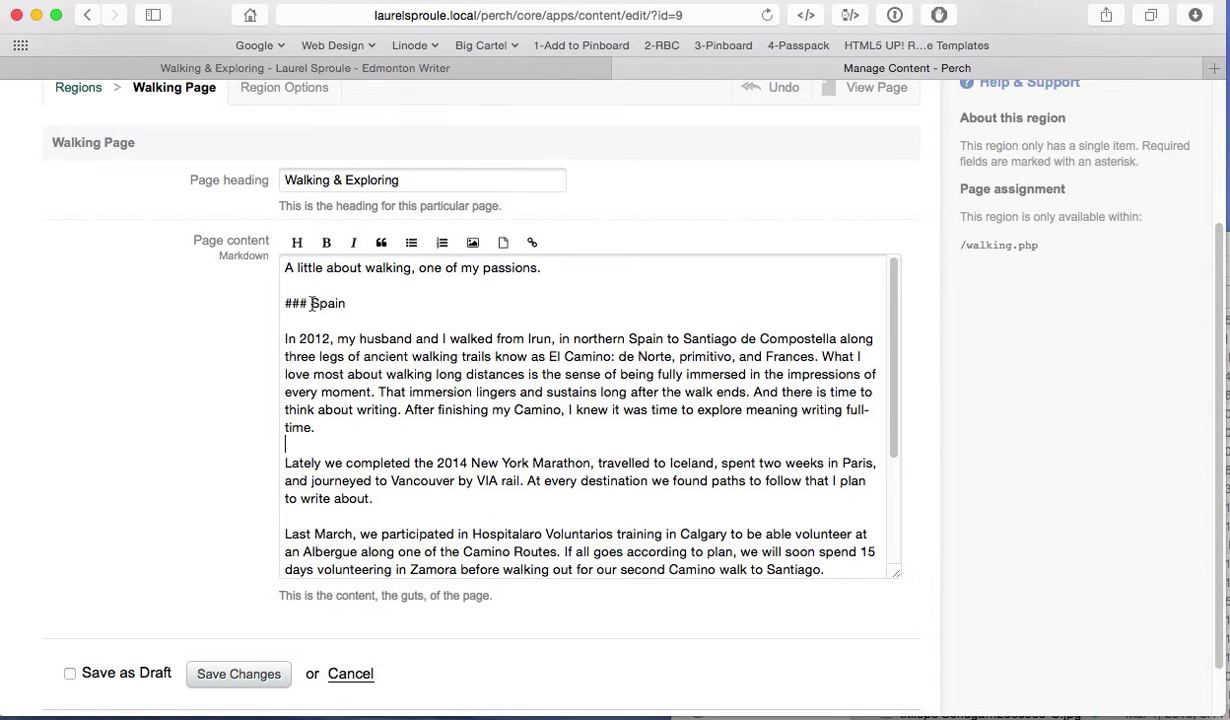
Step: Remove the stray space before Spain and format Spain as a Heading 3
{"action": "left_click", "coordinate": [311, 303]}
{"action": "key", "text": "BackSpace"}
{"action": "key", "text": "BackSpace"}
{"action": "key", "text": "BackSpace"}
{"action": "key", "text": "BackSpace"}
{"action": "left_click_drag", "start_coordinate": [322, 303], "coordinate": [277, 296]}
{"action": "mouse_move", "coordinate": [299, 247]}
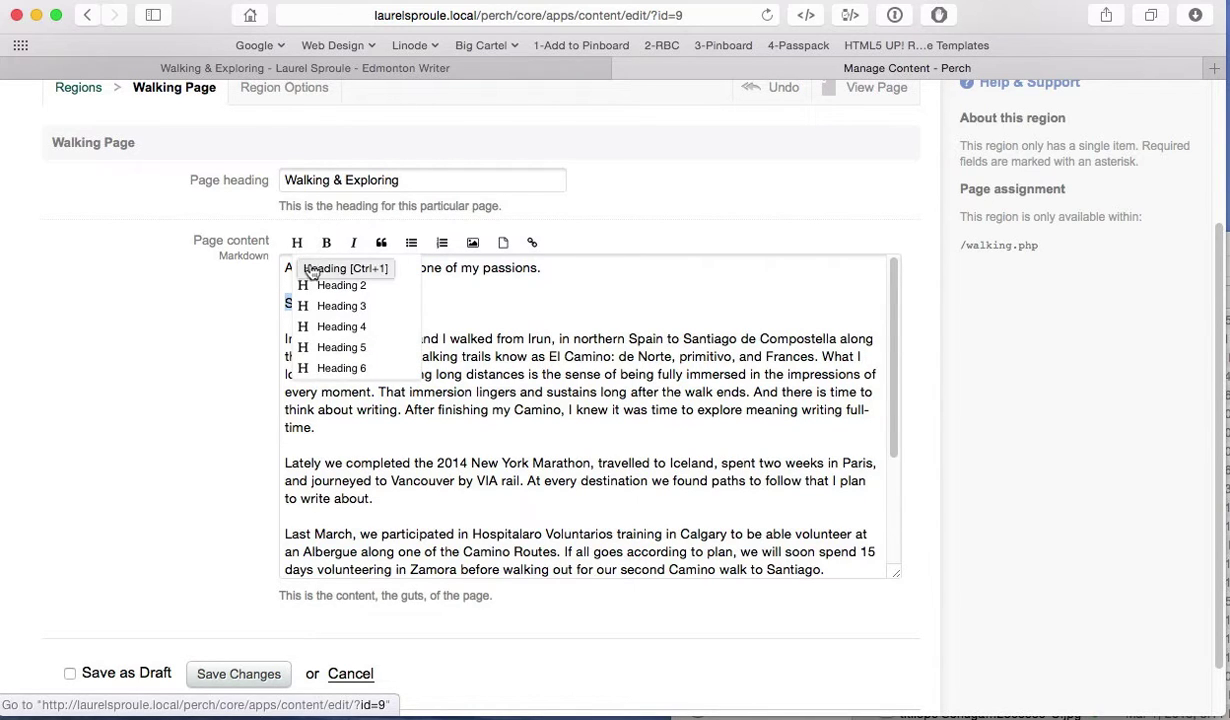
{"action": "left_click", "coordinate": [327, 314]}
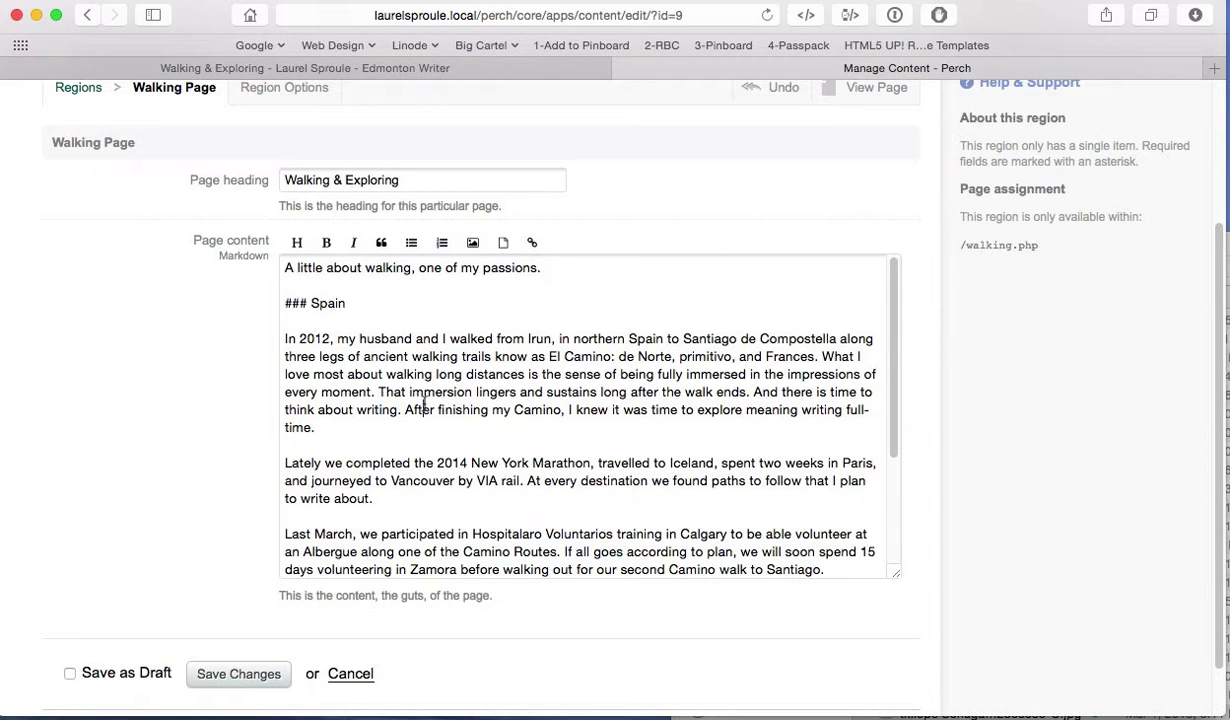
Step: Verify Spain appears as a heading on the live Walking page, then return to the editor
{"action": "left_click", "coordinate": [455, 67]}
{"action": "scroll", "coordinate": [535, 554], "scroll_direction": "down", "scroll_amount": 3}
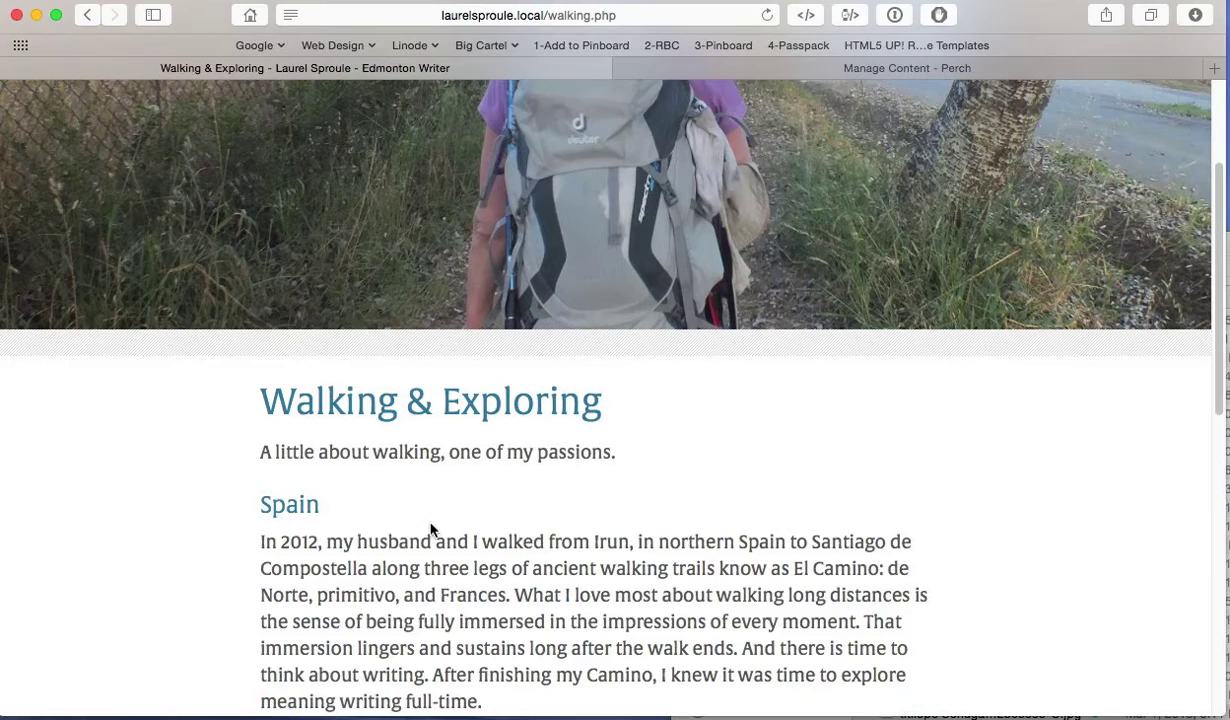
{"action": "left_click", "coordinate": [822, 67]}
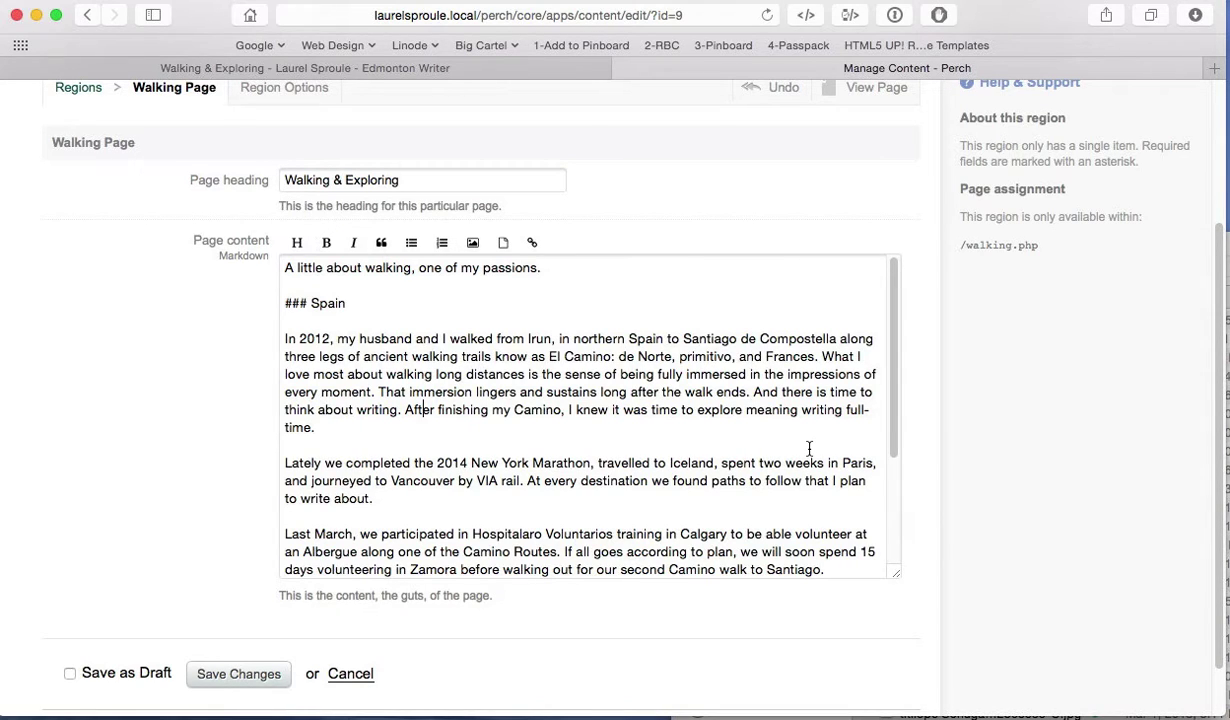
Step: Delete the 'After finishing my Camino' sentence and the sentence about paths at every destination
{"action": "scroll", "coordinate": [576, 471], "scroll_direction": "down", "scroll_amount": 1}
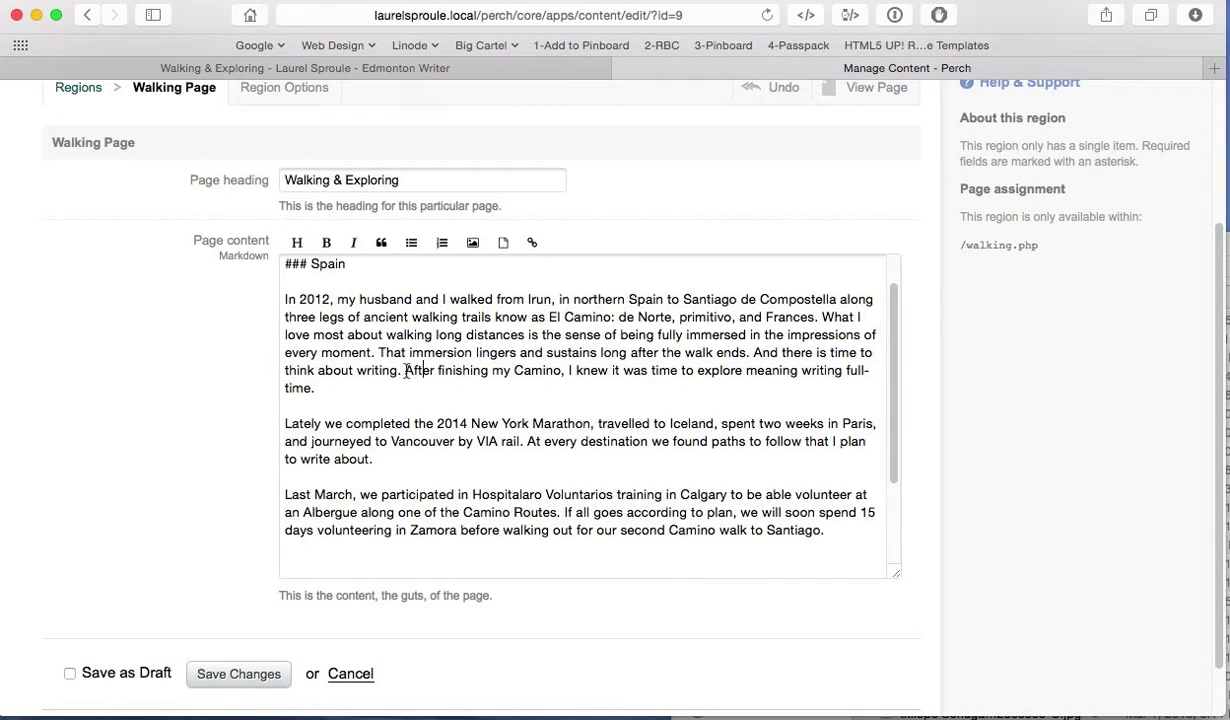
{"action": "left_click_drag", "start_coordinate": [405, 370], "coordinate": [470, 391]}
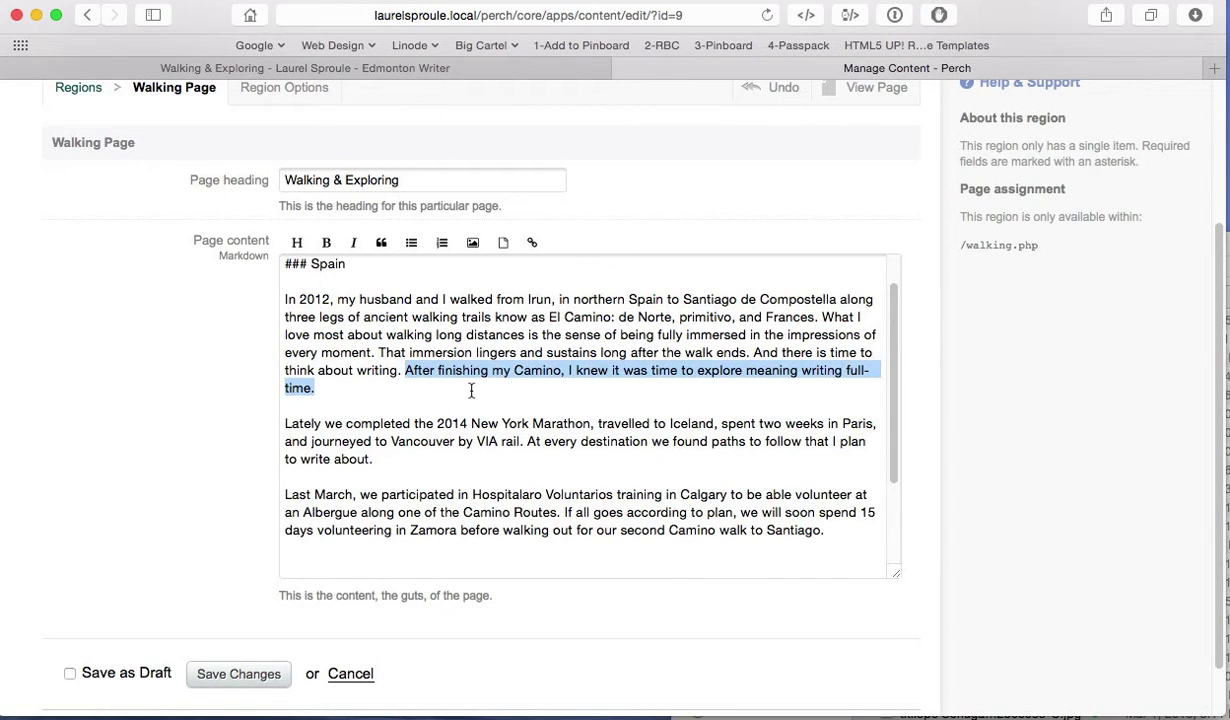
{"action": "key", "text": "BackSpace"}
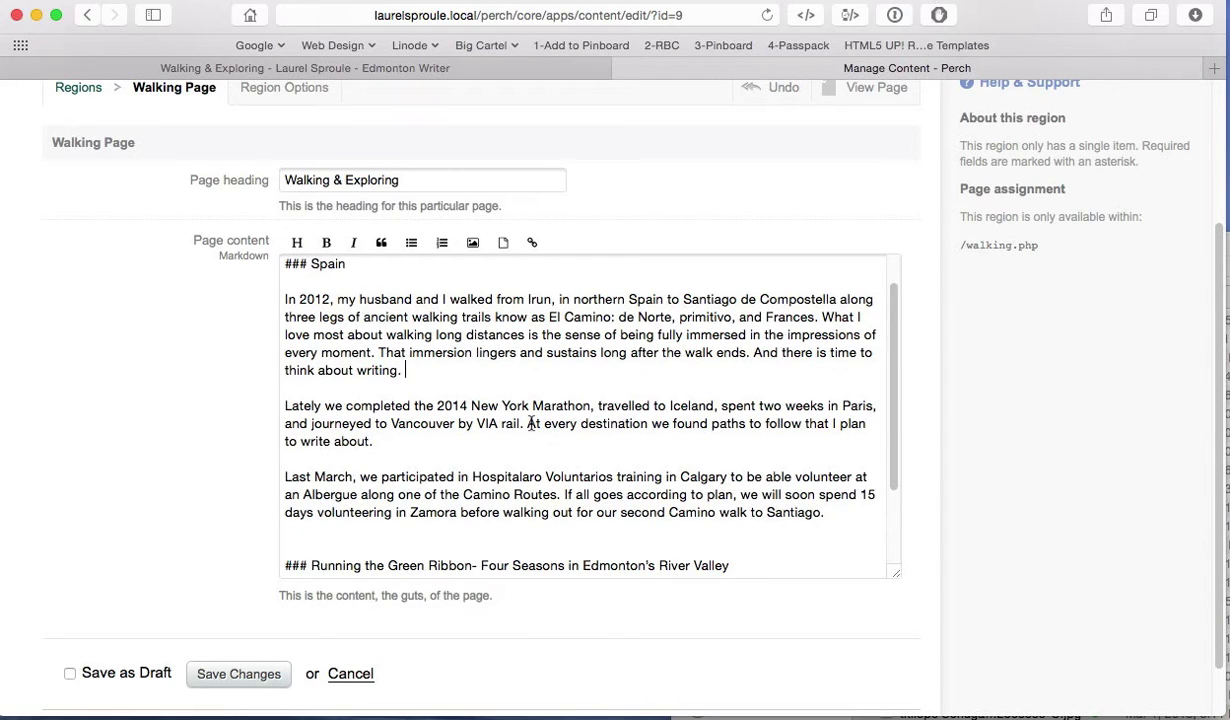
{"action": "left_click_drag", "start_coordinate": [527, 423], "coordinate": [541, 436]}
{"action": "key", "text": "BackSpace"}
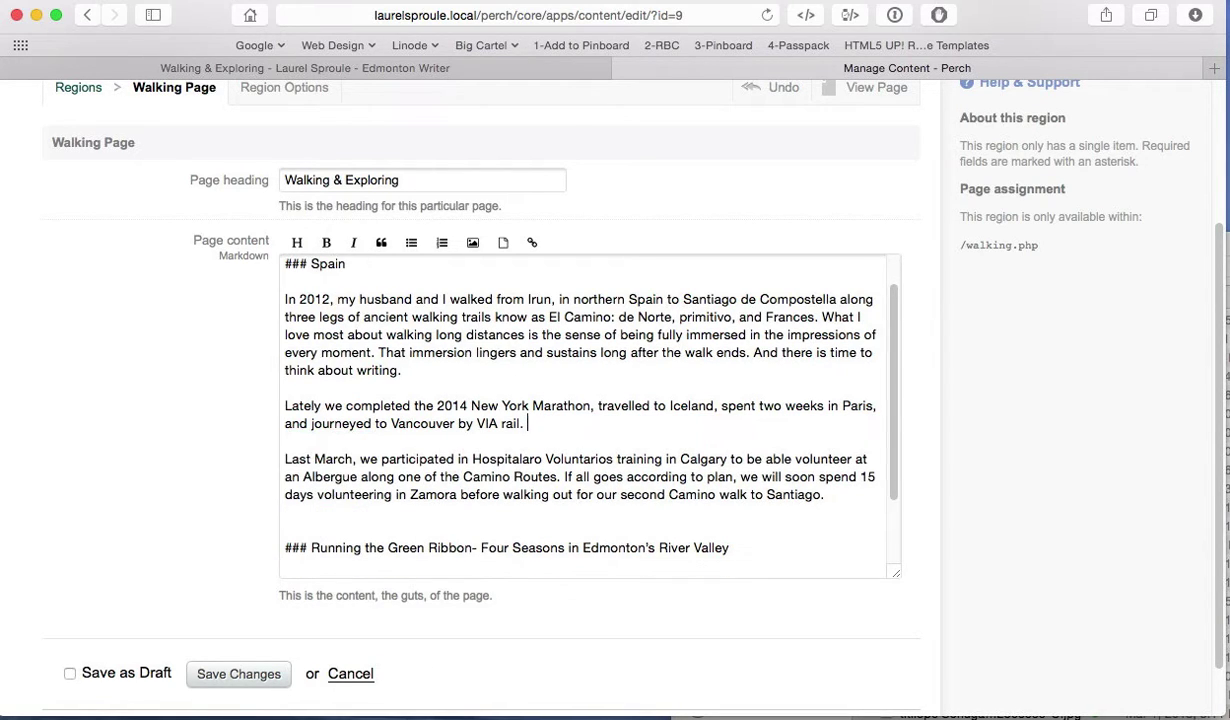
Step: Move the Last March paragraph directly below ### Spain, leaving one blank line
{"action": "left_click_drag", "start_coordinate": [284, 459], "coordinate": [799, 505]}
{"action": "key", "text": "super+c"}
{"action": "key", "text": "BackSpace"}
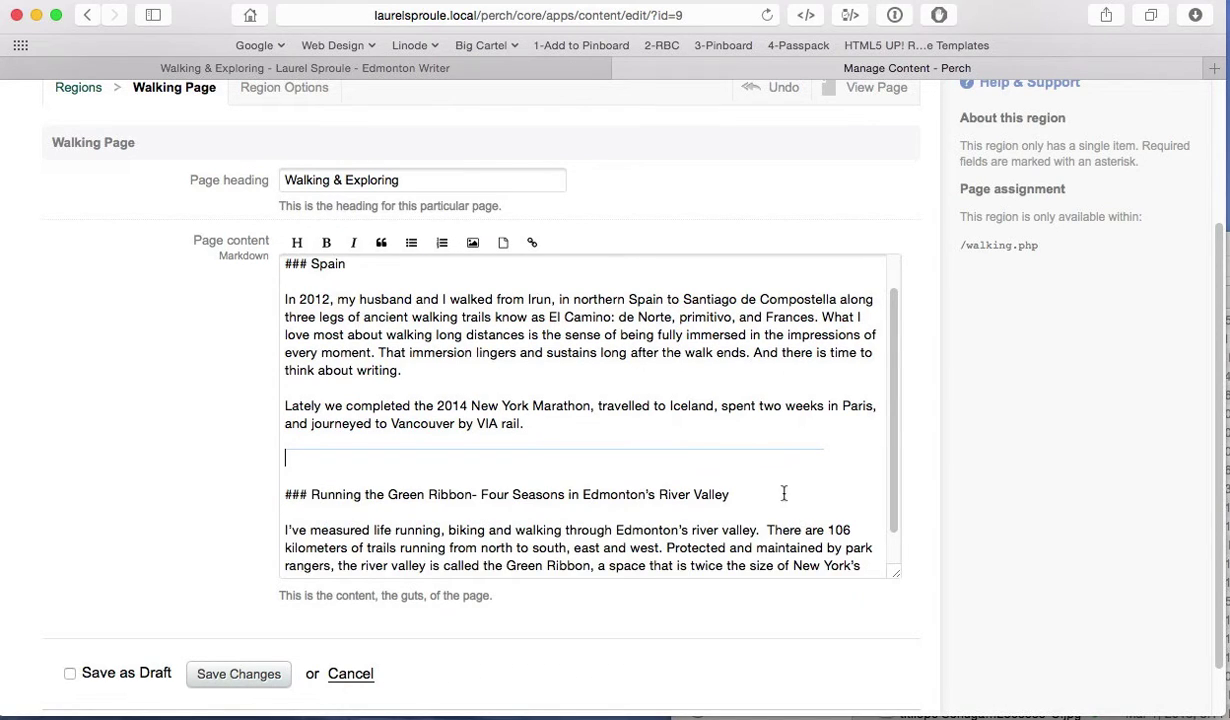
{"action": "key", "text": "Return"}
{"action": "key", "text": "Return"}
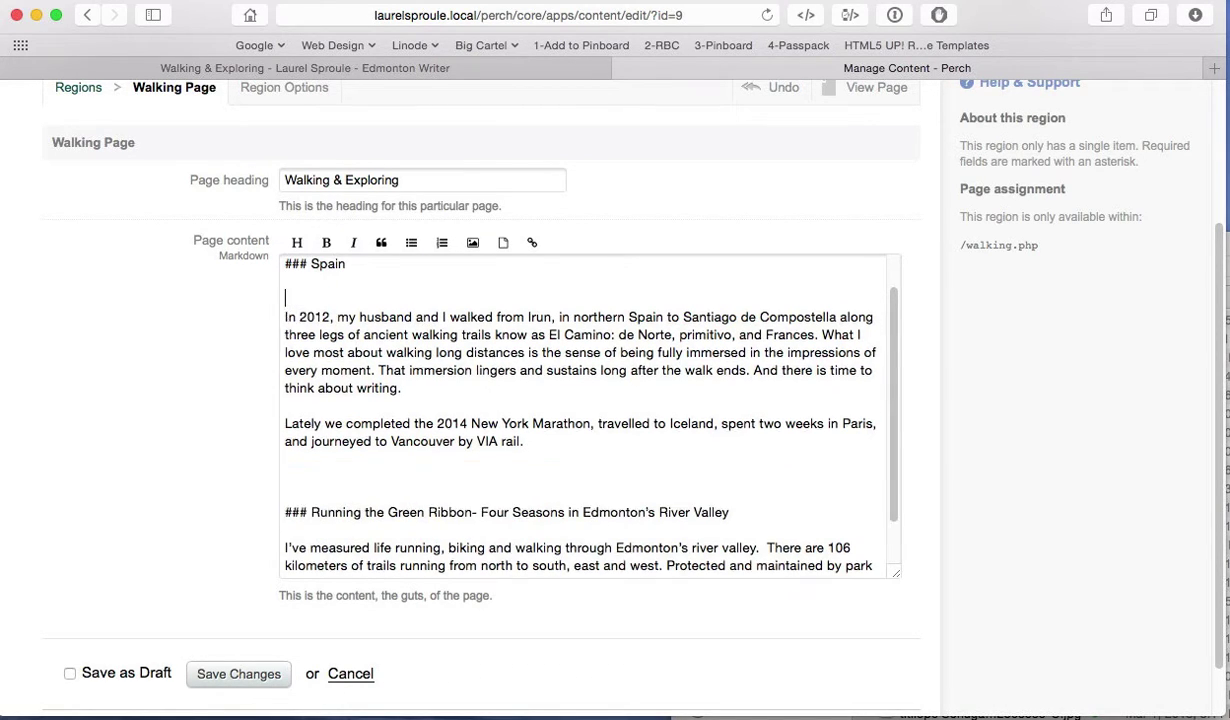
{"action": "key", "text": "Up"}
{"action": "key", "text": "super+v"}
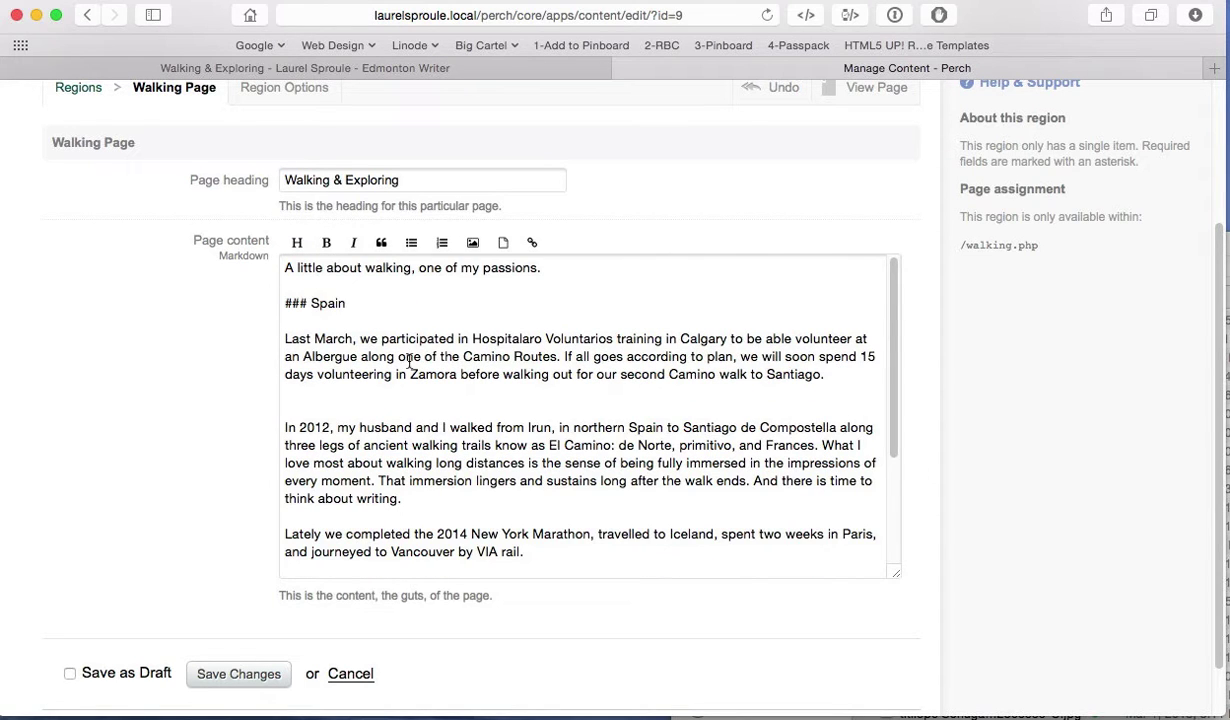
{"action": "scroll", "coordinate": [393, 347], "scroll_direction": "down", "scroll_amount": 2}
{"action": "key", "text": "BackSpace"}
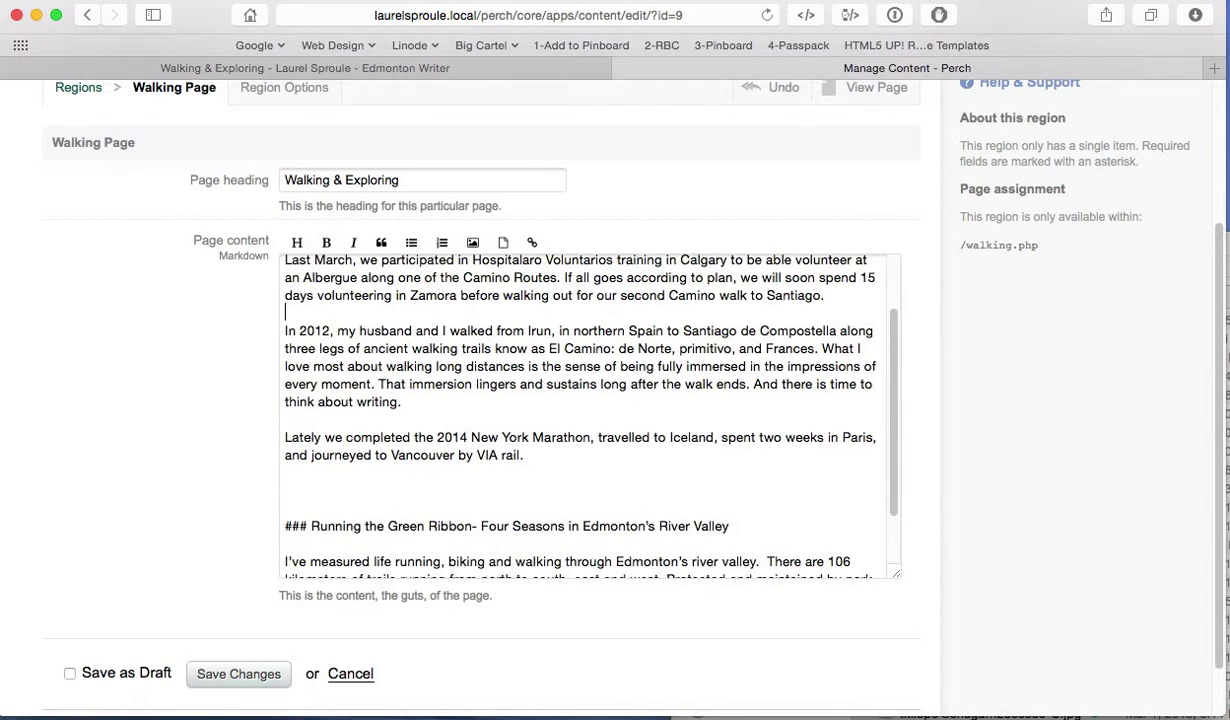
{"action": "scroll", "coordinate": [350, 445], "scroll_direction": "up", "scroll_amount": 1}
{"action": "scroll", "coordinate": [358, 455], "scroll_direction": "up", "scroll_amount": 1}
{"action": "scroll", "coordinate": [400, 455], "scroll_direction": "down", "scroll_amount": 2}
{"action": "scroll", "coordinate": [460, 450], "scroll_direction": "up", "scroll_amount": 1}
{"action": "left_click", "coordinate": [312, 512]}
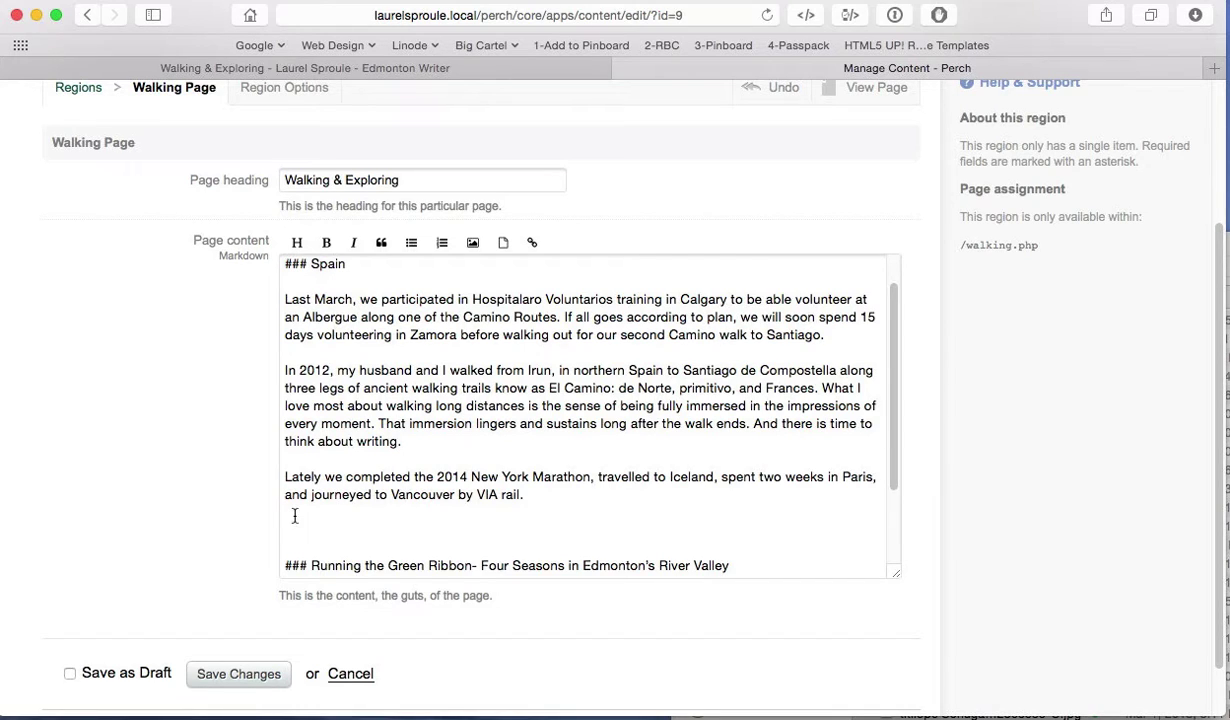
{"action": "left_click_drag", "start_coordinate": [284, 476], "coordinate": [532, 508]}
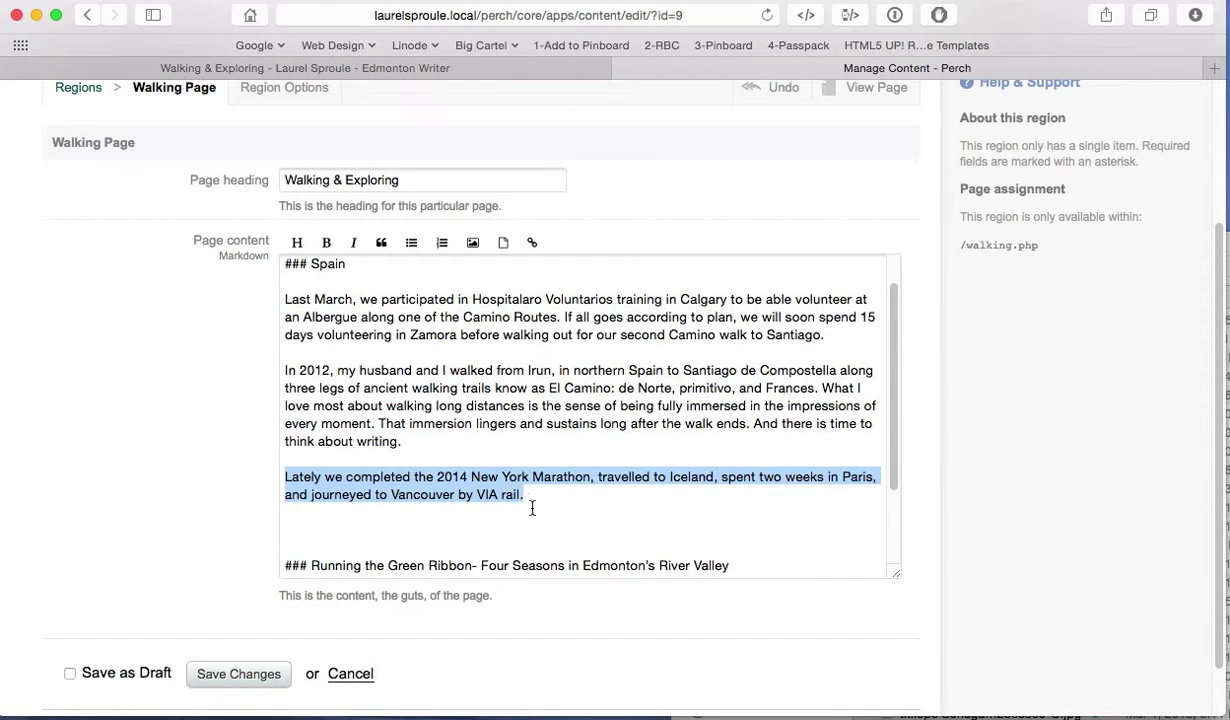
{"action": "left_click", "coordinate": [305, 528]}
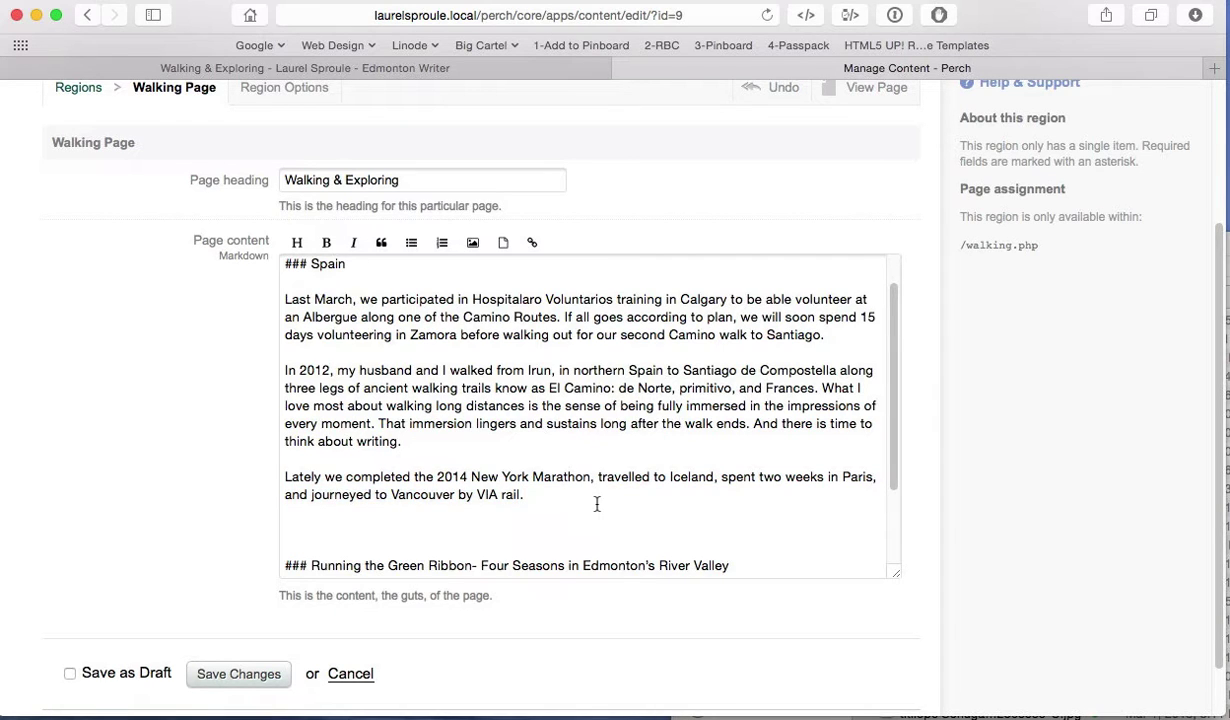
{"action": "scroll", "coordinate": [573, 480], "scroll_direction": "down", "scroll_amount": 3}
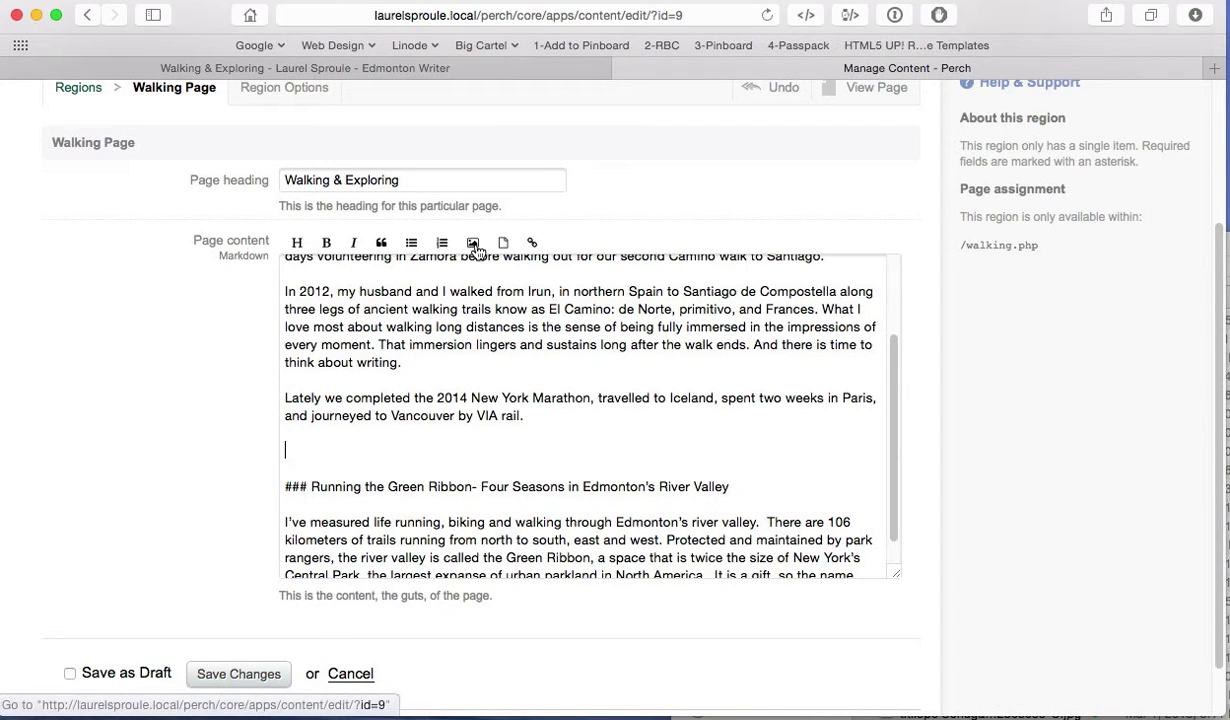
Step: Upload MEDGINE 2.jpeg from Dropbox > 2014 artist photos, titled 'A new photo', into the content
{"action": "left_click", "coordinate": [473, 242]}
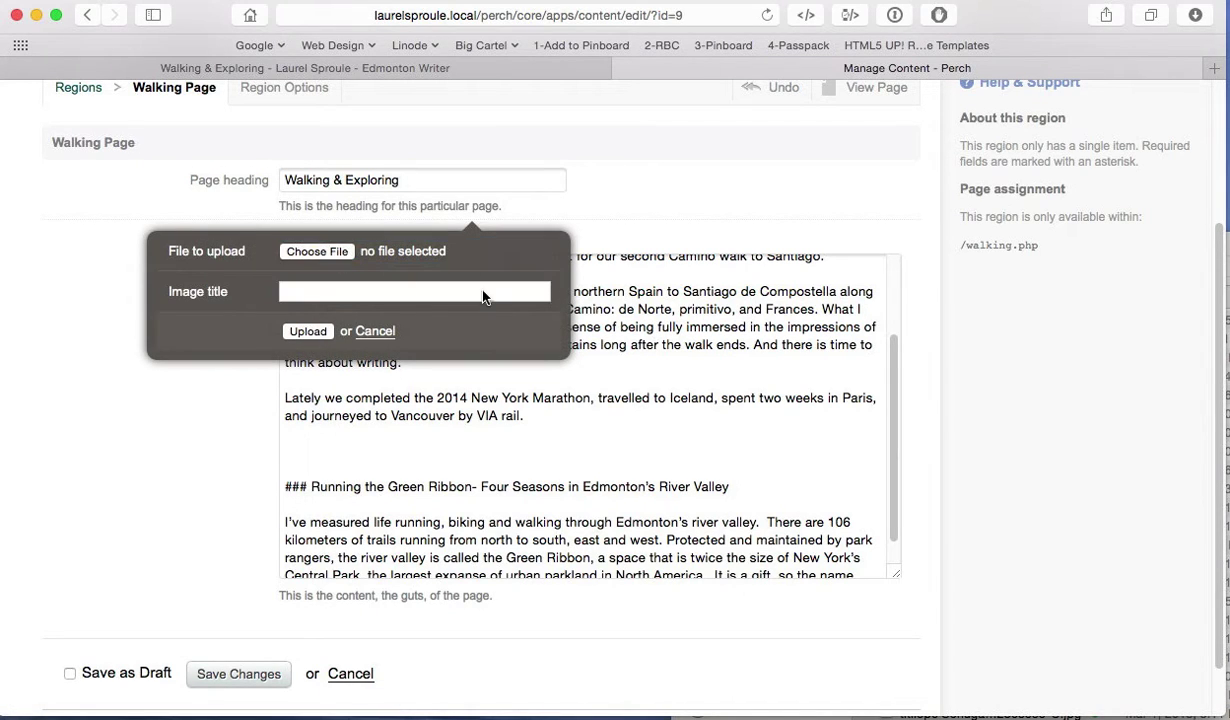
{"action": "left_click", "coordinate": [337, 251]}
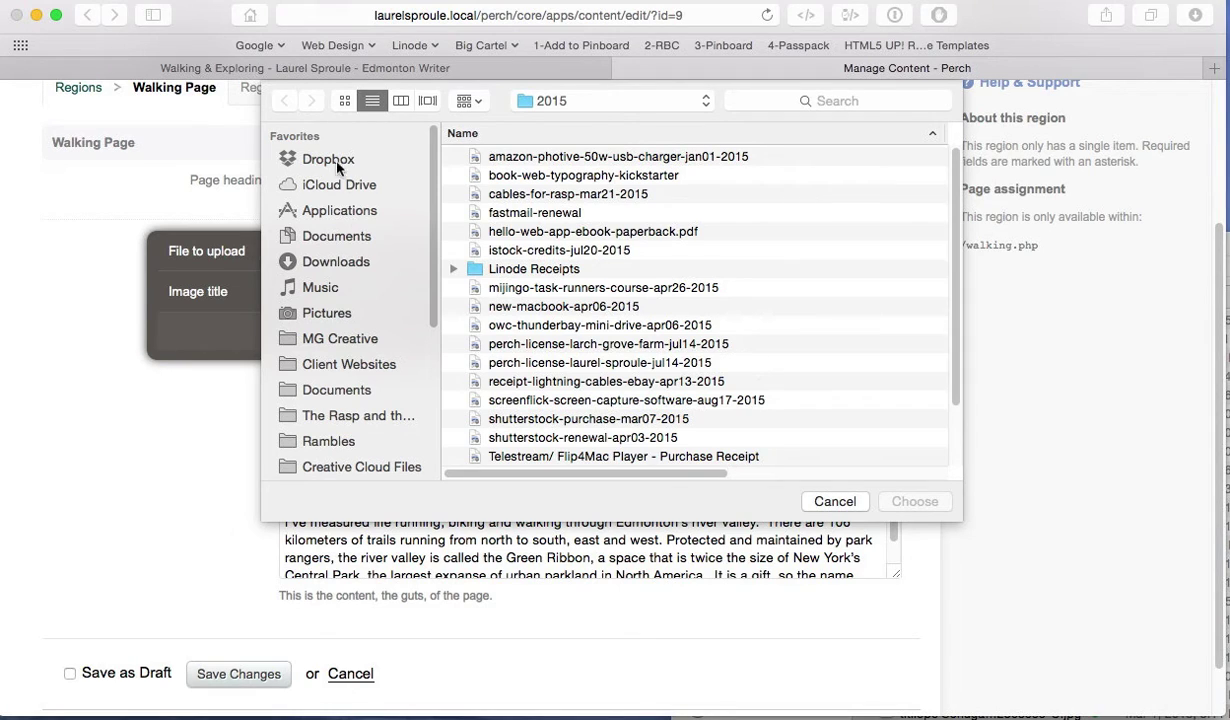
{"action": "left_click", "coordinate": [318, 158]}
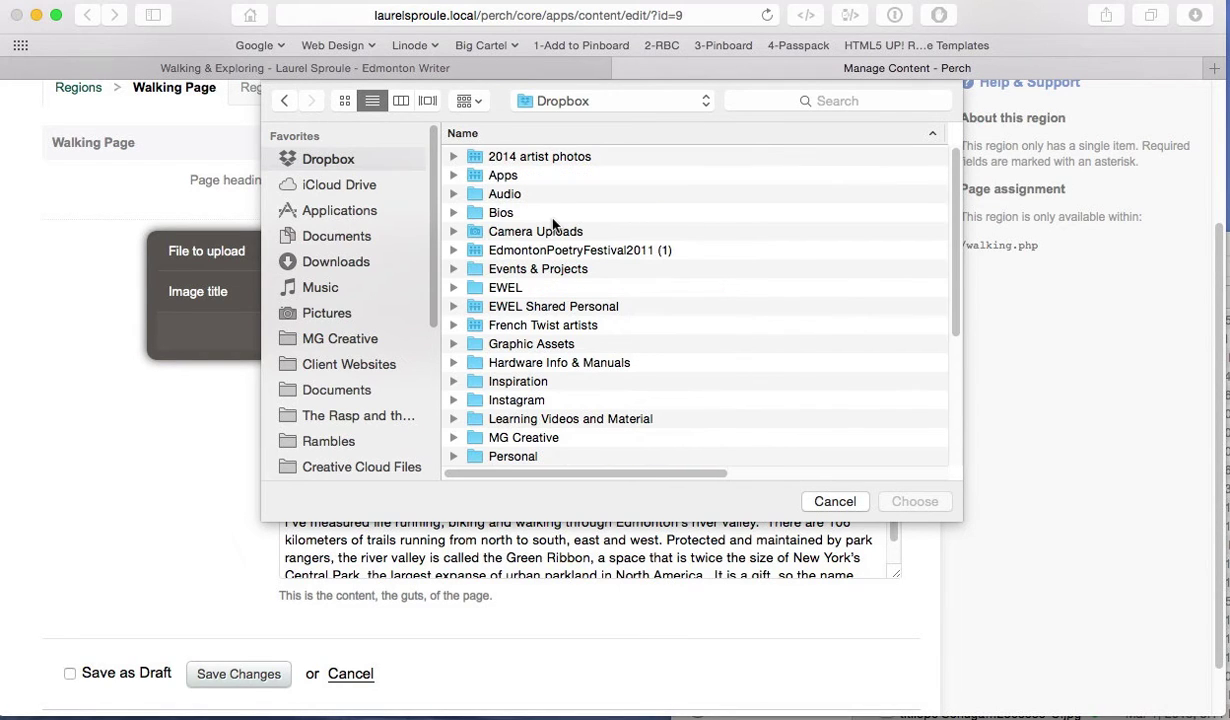
{"action": "double_click", "coordinate": [557, 157]}
{"action": "scroll", "coordinate": [790, 330], "scroll_direction": "down", "scroll_amount": 3}
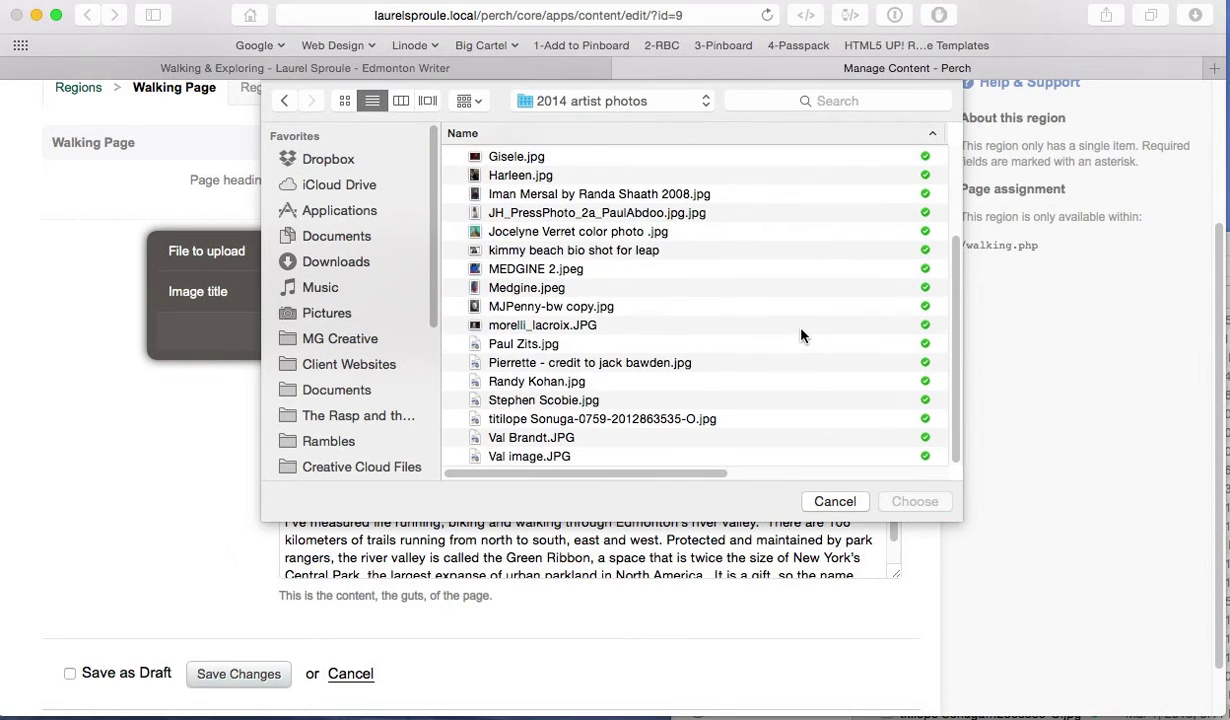
{"action": "scroll", "coordinate": [740, 330], "scroll_direction": "up", "scroll_amount": 1}
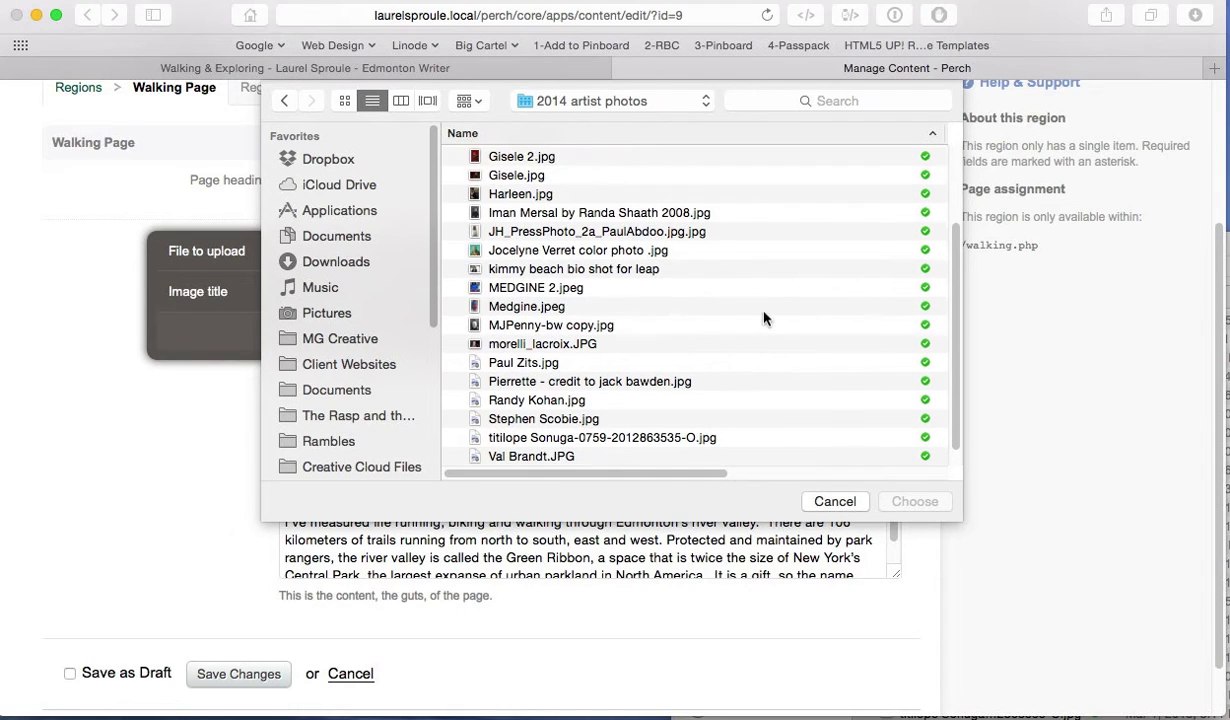
{"action": "left_click", "coordinate": [519, 287]}
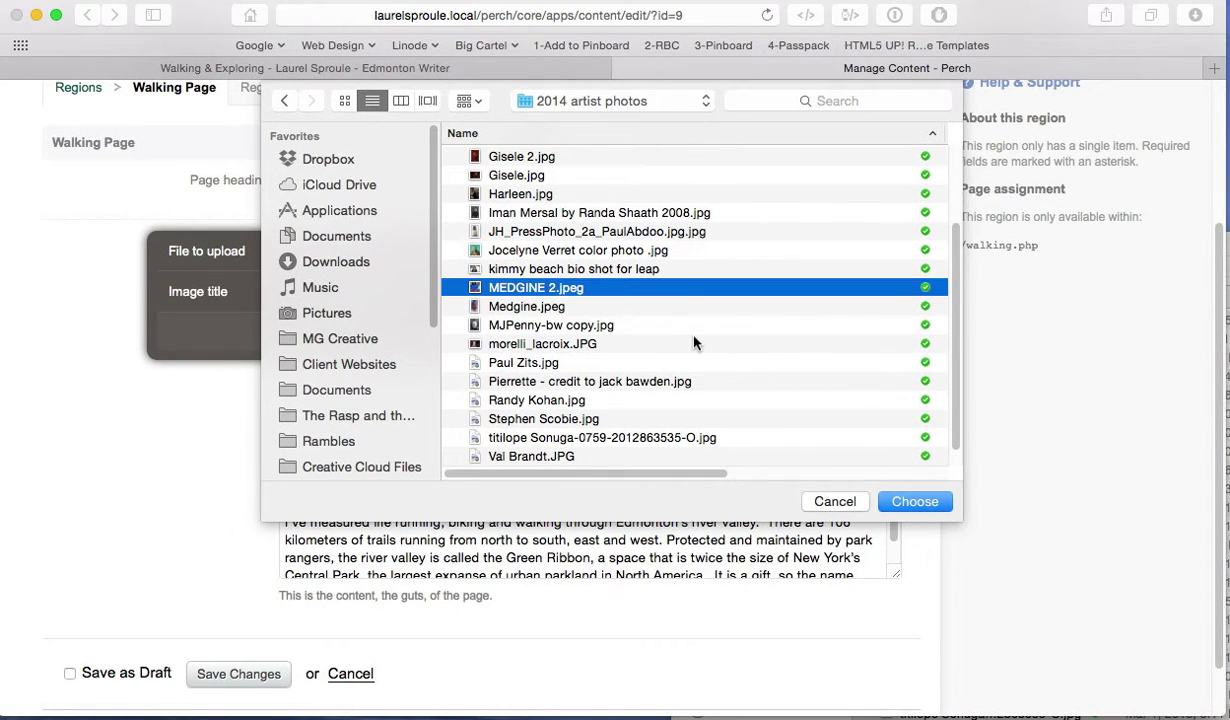
{"action": "left_click", "coordinate": [916, 505]}
{"action": "left_click", "coordinate": [915, 503]}
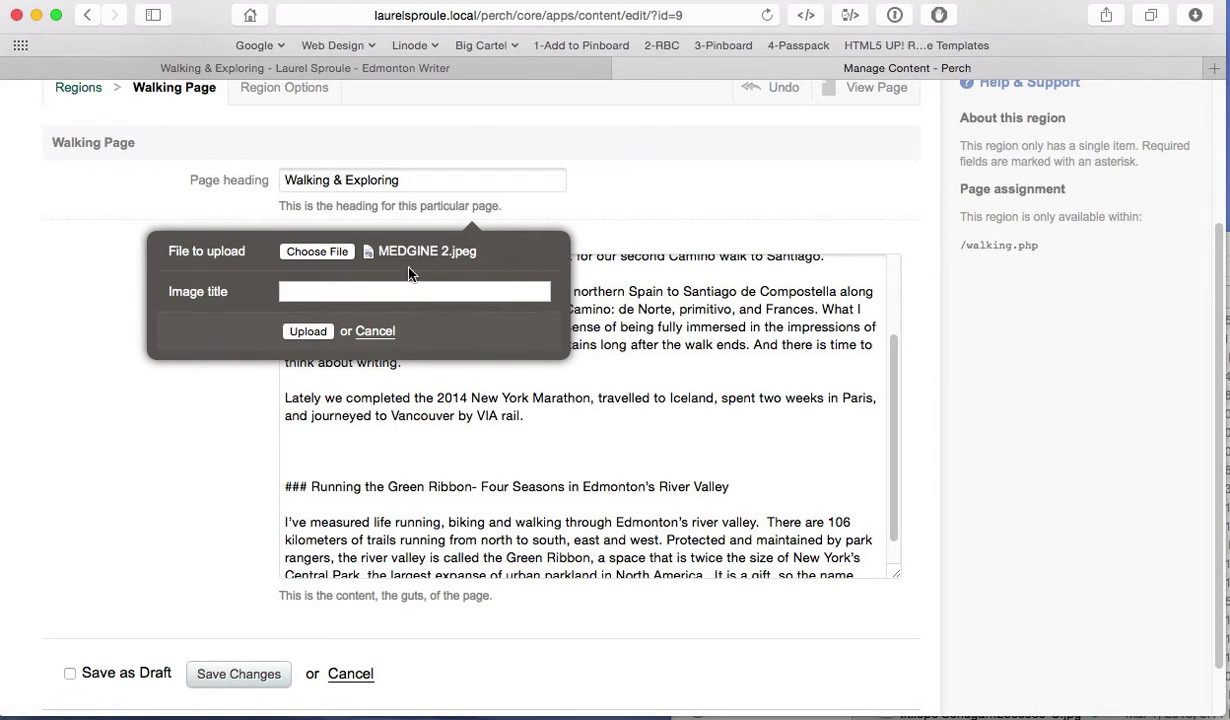
{"action": "left_click", "coordinate": [355, 293]}
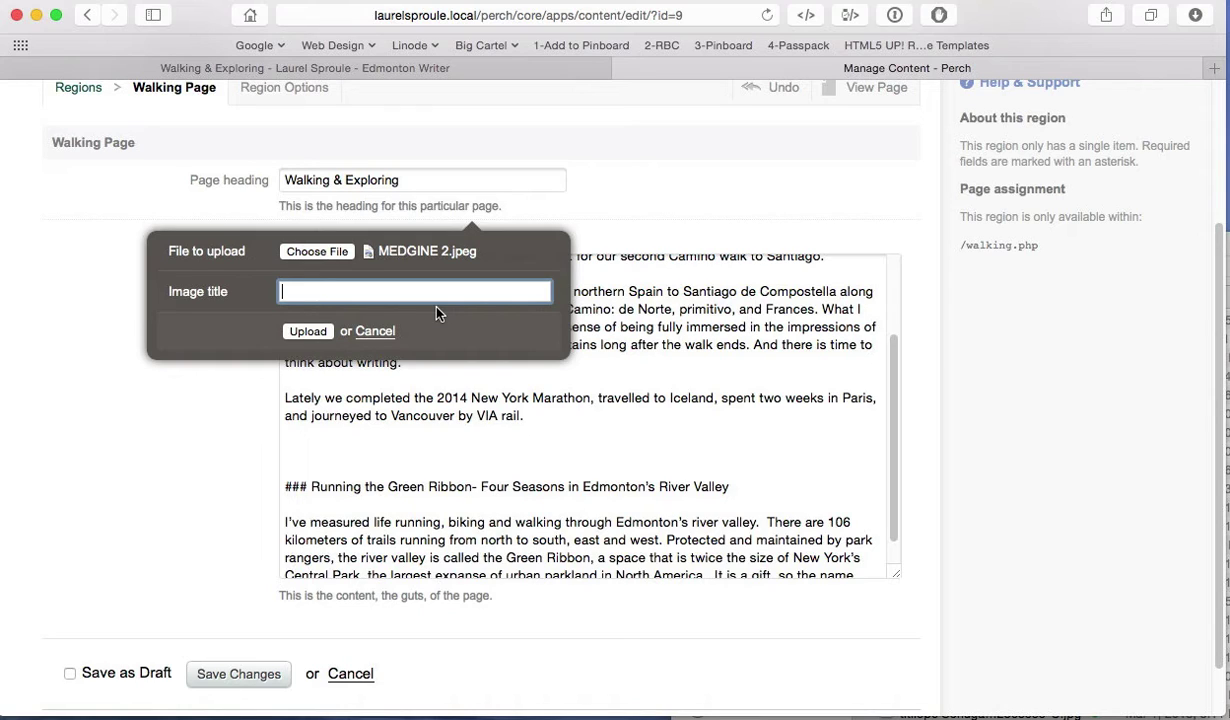
{"action": "type", "text": "A new photo"}
{"action": "left_click", "coordinate": [307, 331]}
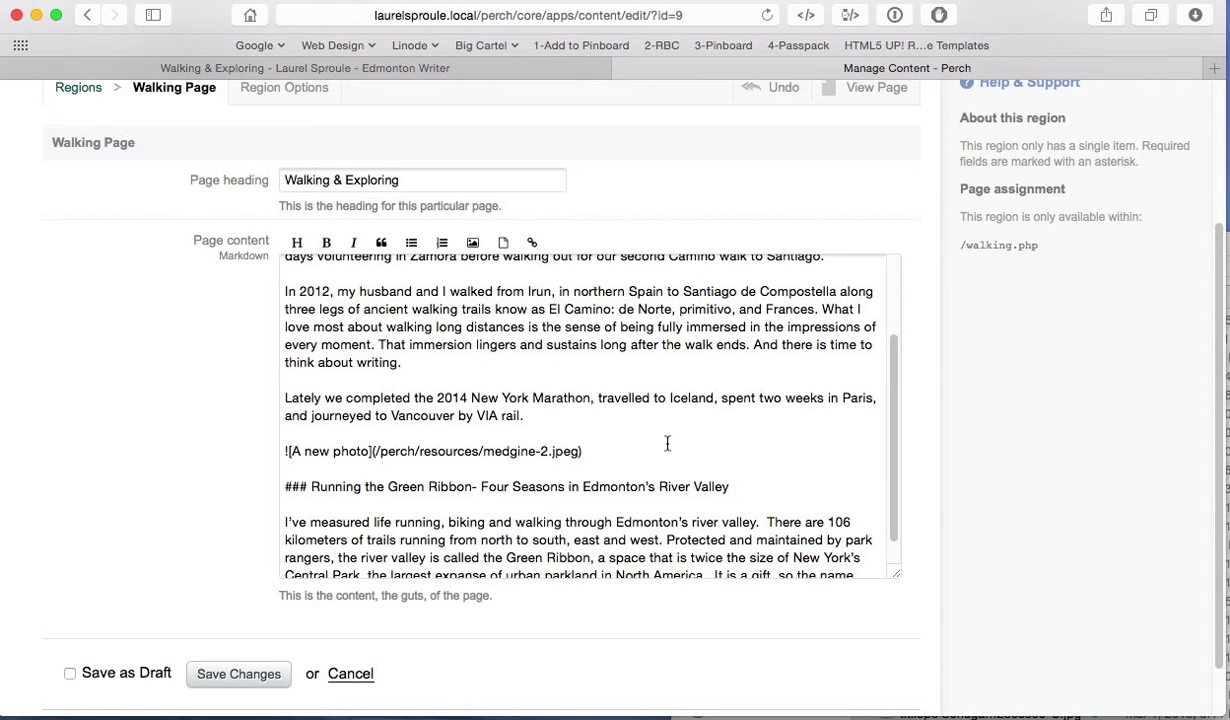
{"action": "scroll", "coordinate": [660, 447], "scroll_direction": "down", "scroll_amount": 3}
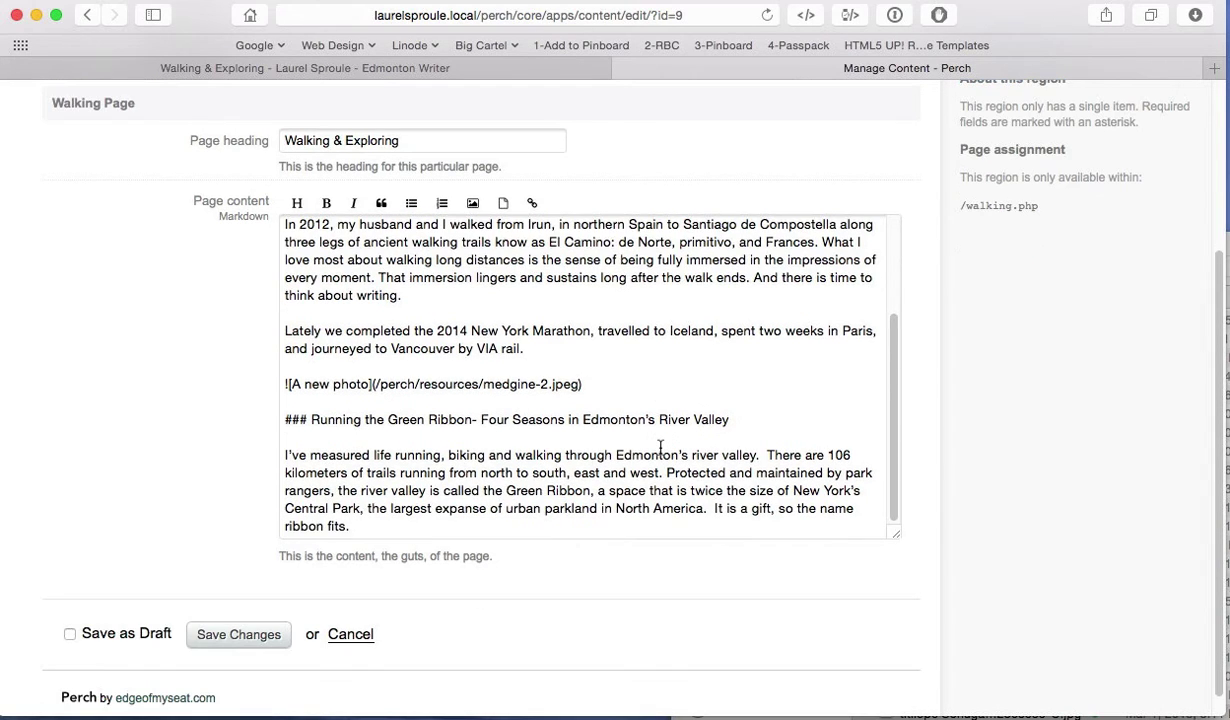
{"action": "scroll", "coordinate": [660, 447], "scroll_direction": "up", "scroll_amount": 3}
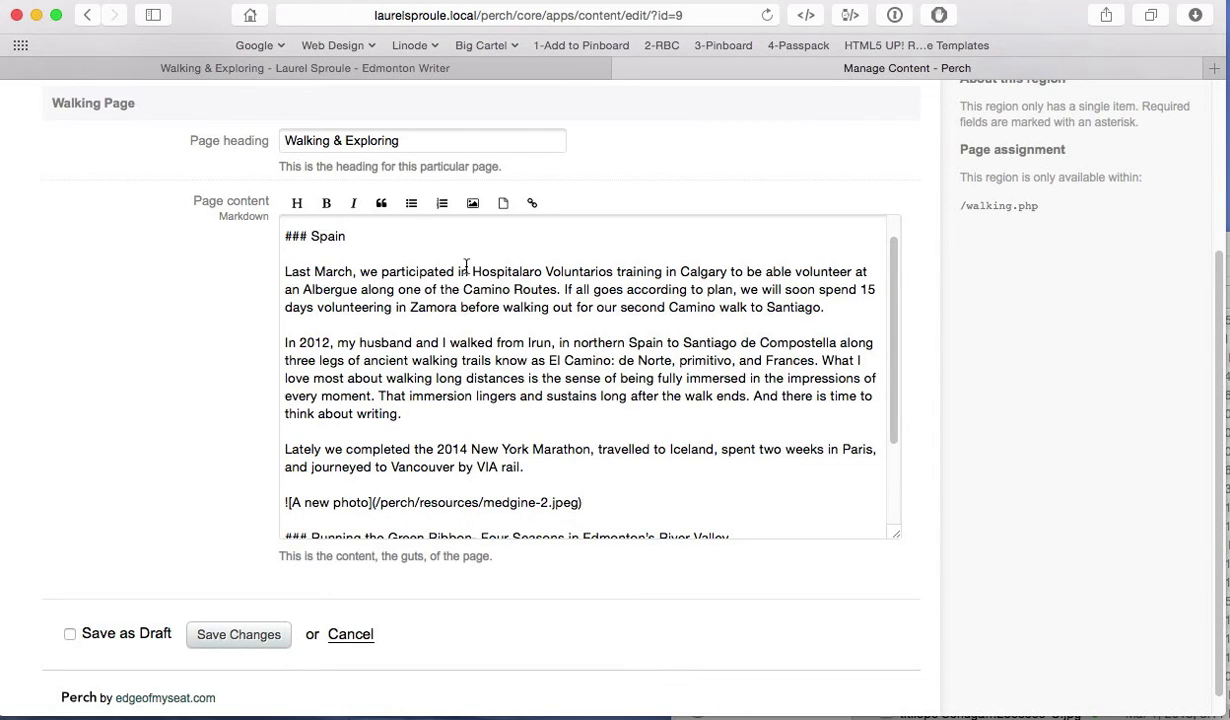
{"action": "left_click_drag", "start_coordinate": [473, 270], "coordinate": [612, 276]}
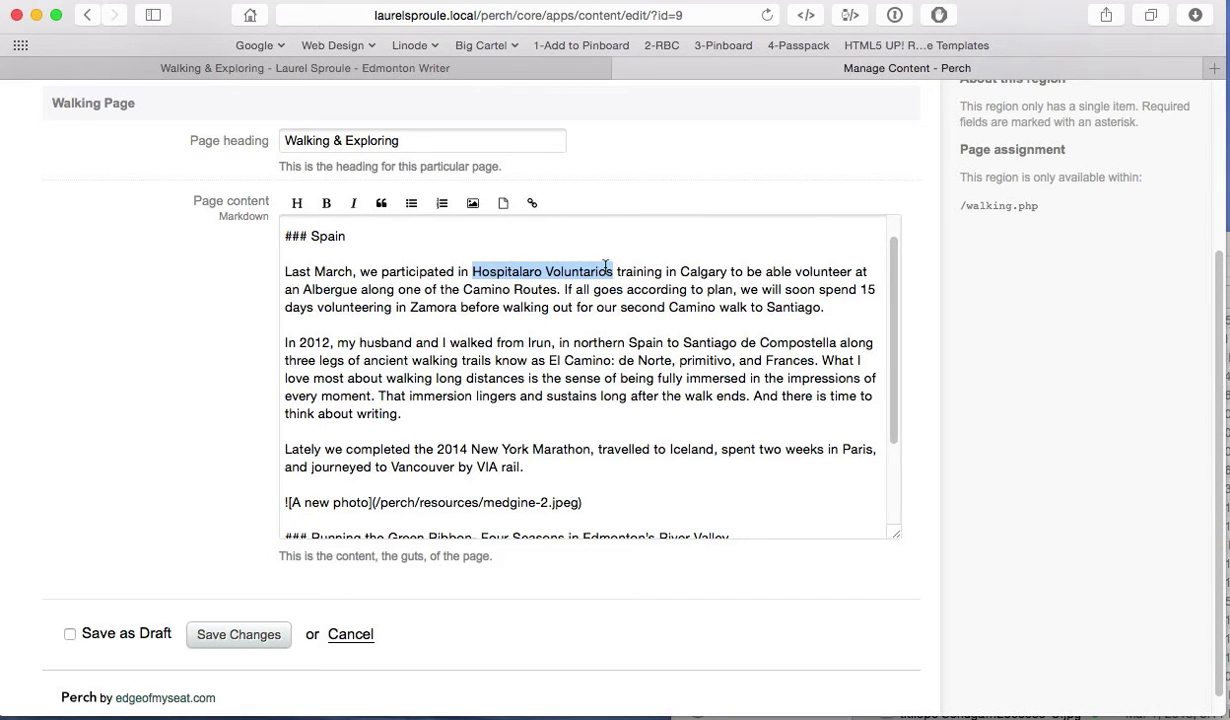
{"action": "left_click", "coordinate": [535, 205]}
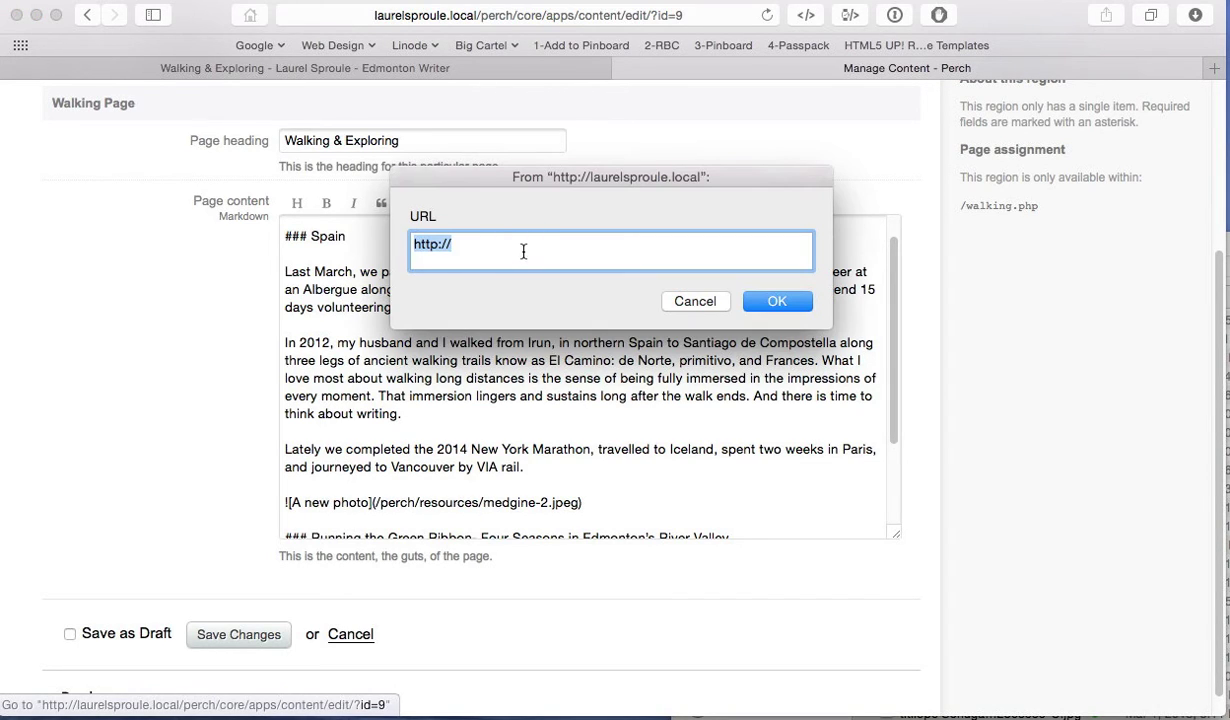
{"action": "left_click", "coordinate": [517, 247]}
{"action": "type", "text": "google"}
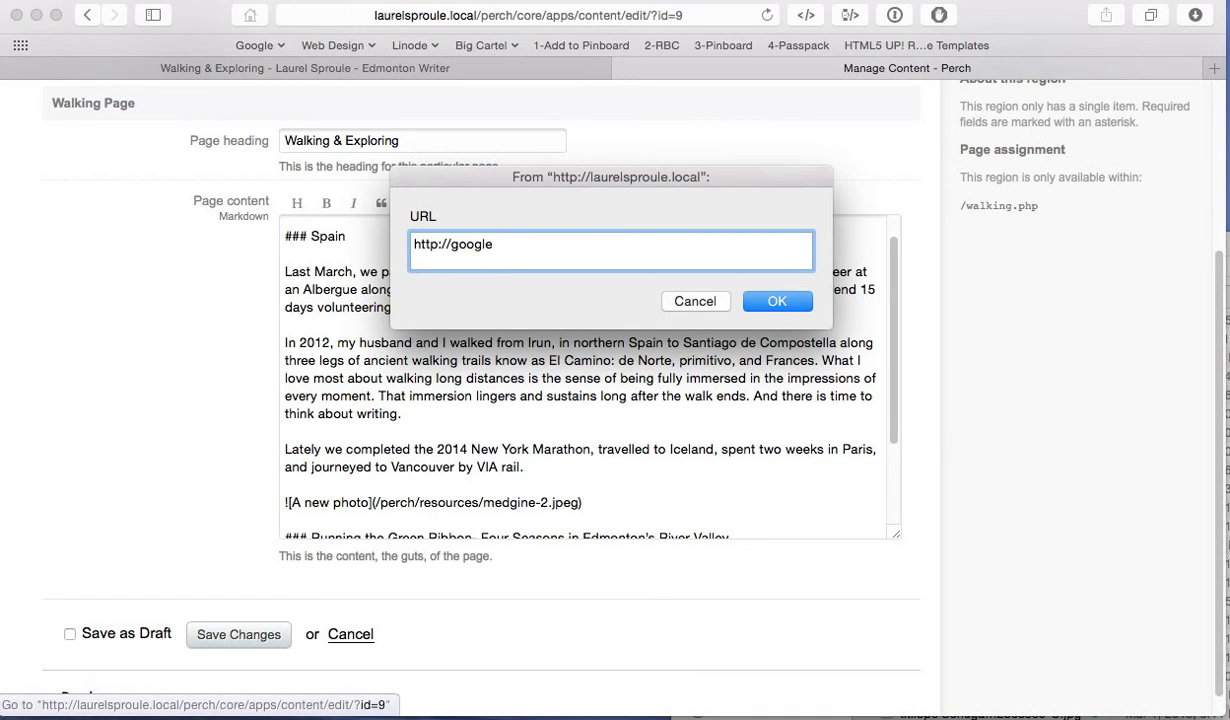
{"action": "type", "text": ".com"}
{"action": "left_click", "coordinate": [777, 301]}
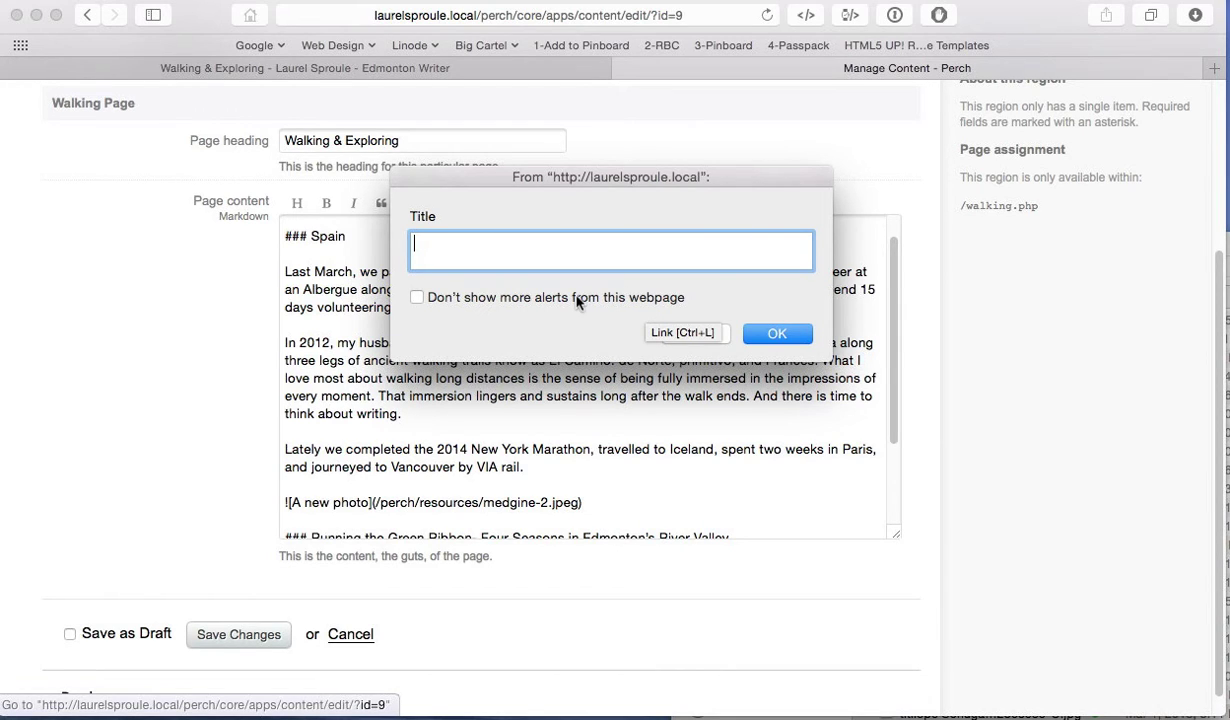
{"action": "type", "text": "google.com"}
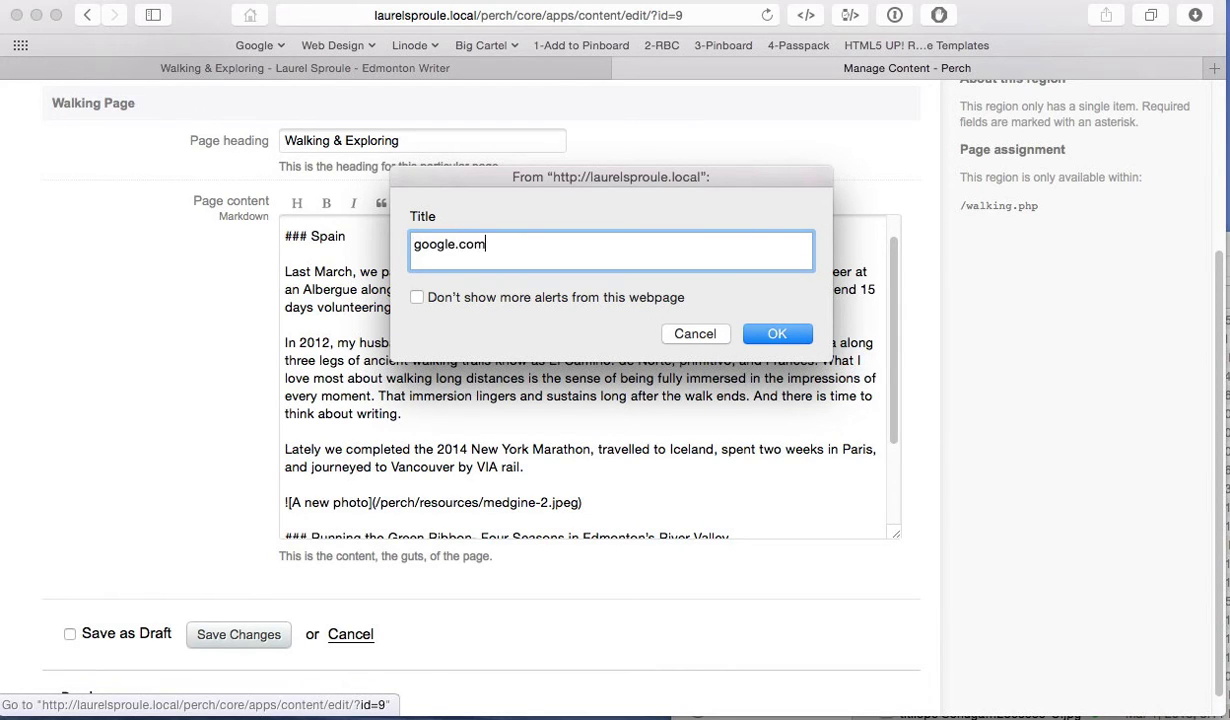
{"action": "left_click", "coordinate": [778, 334]}
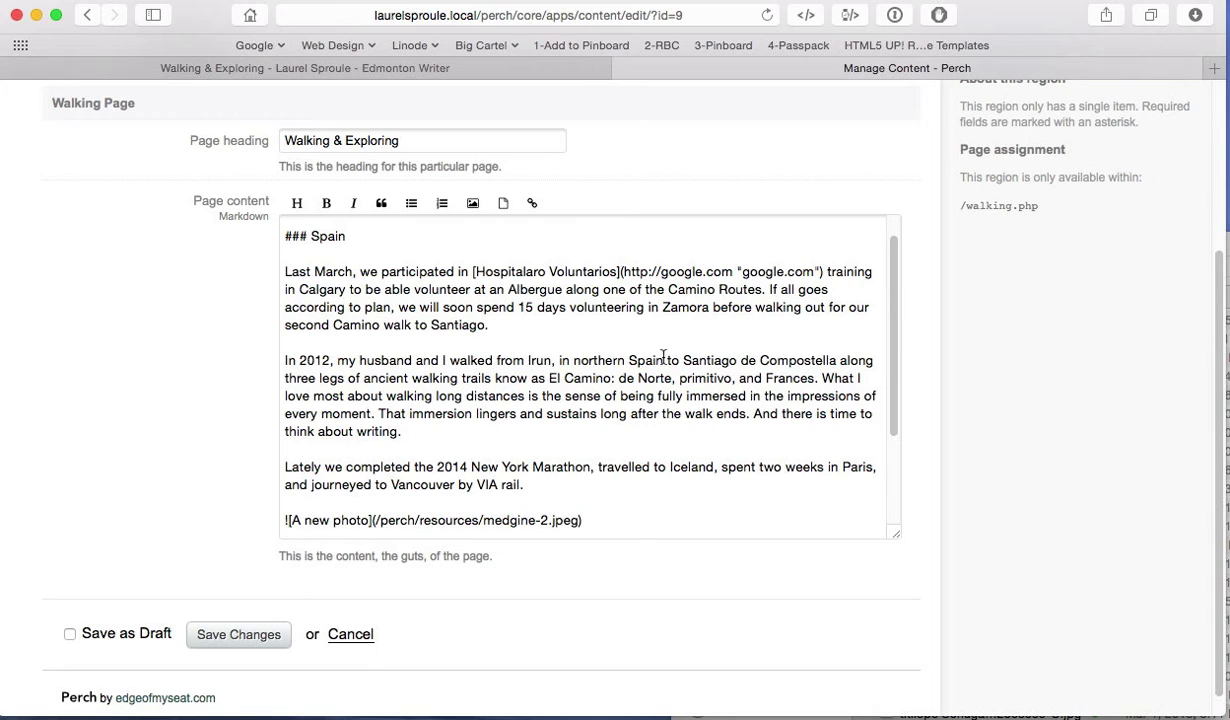
{"action": "scroll", "coordinate": [665, 356], "scroll_direction": "down", "scroll_amount": 2}
{"action": "scroll", "coordinate": [663, 357], "scroll_direction": "down", "scroll_amount": 3}
{"action": "scroll", "coordinate": [663, 357], "scroll_direction": "up", "scroll_amount": 5}
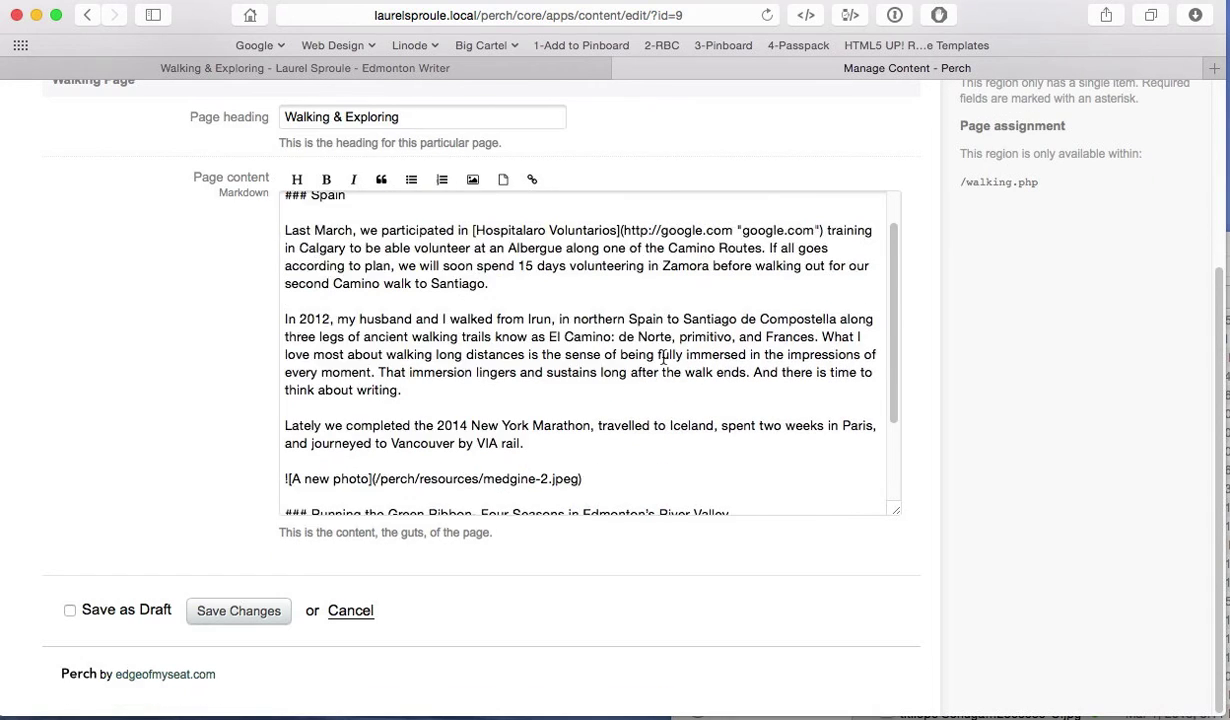
{"action": "scroll", "coordinate": [663, 357], "scroll_direction": "up", "scroll_amount": 1}
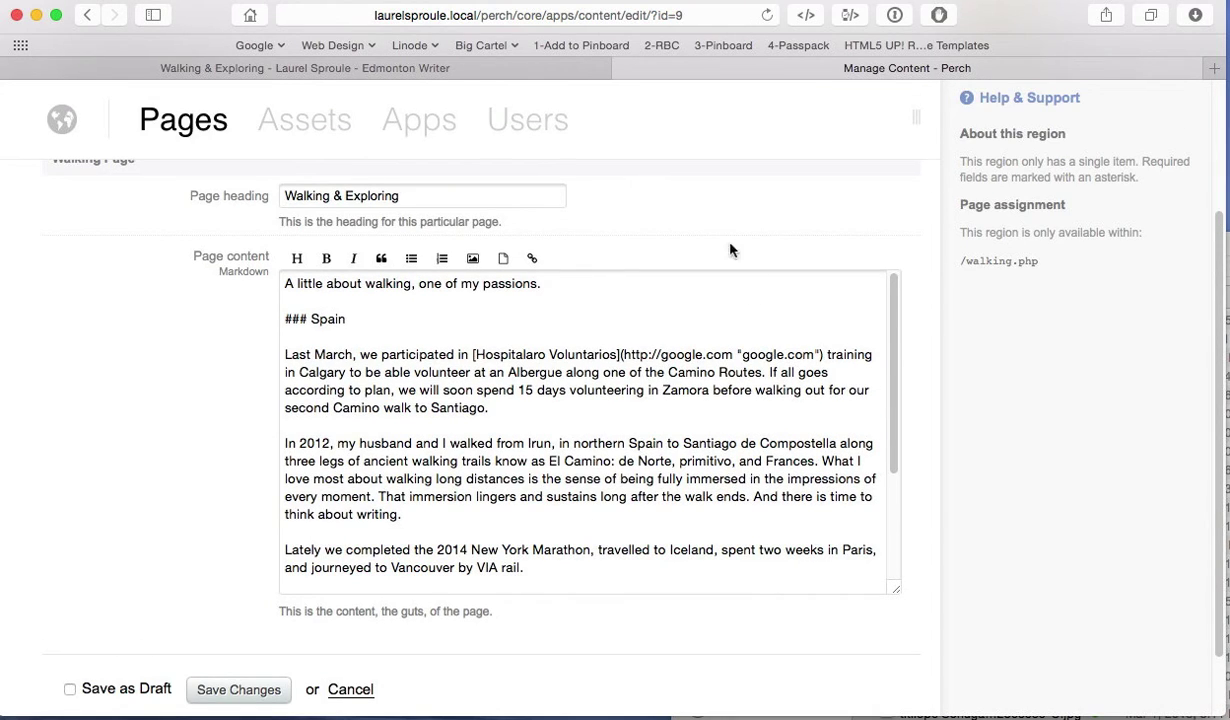
{"action": "left_click", "coordinate": [490, 68]}
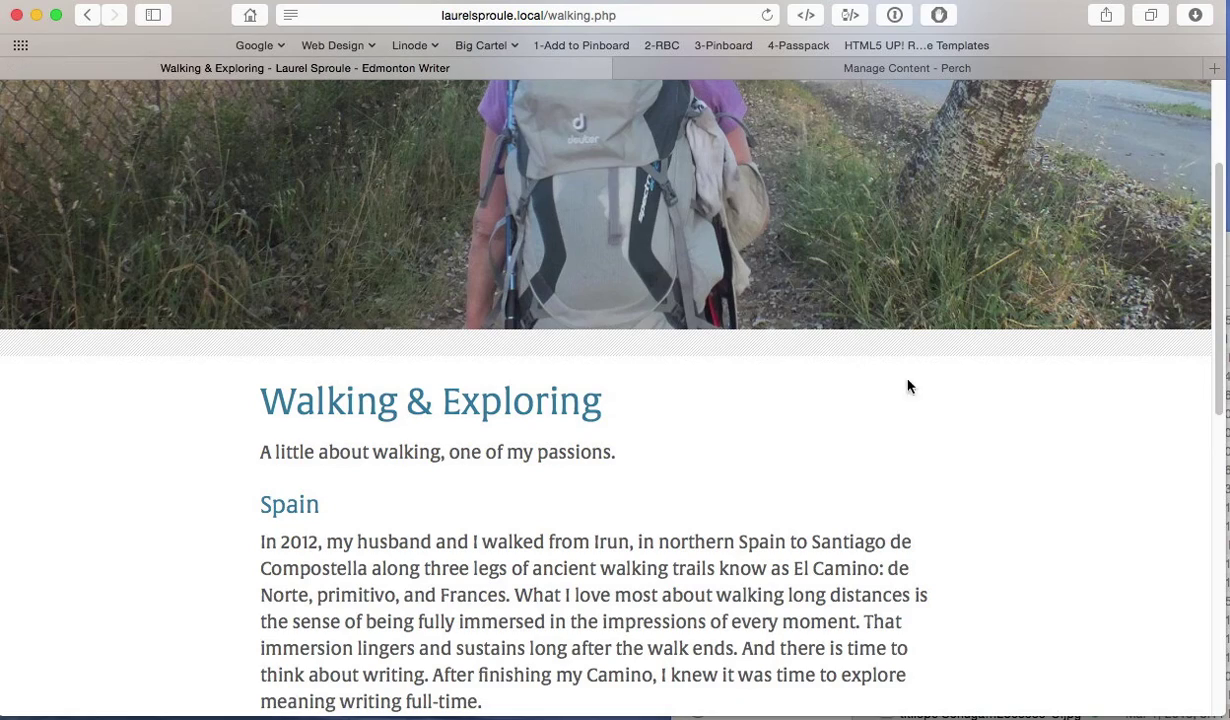
{"action": "scroll", "coordinate": [1022, 427], "scroll_direction": "down", "scroll_amount": 10}
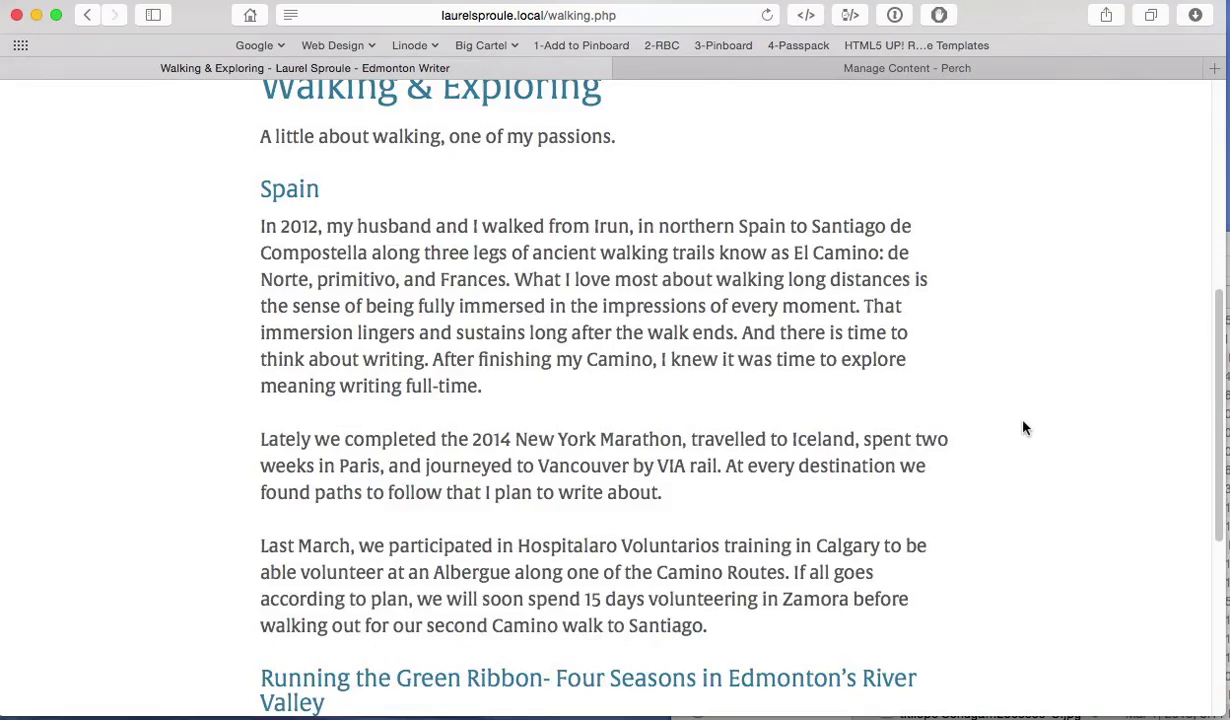
{"action": "scroll", "coordinate": [1022, 427], "scroll_direction": "up", "scroll_amount": 10}
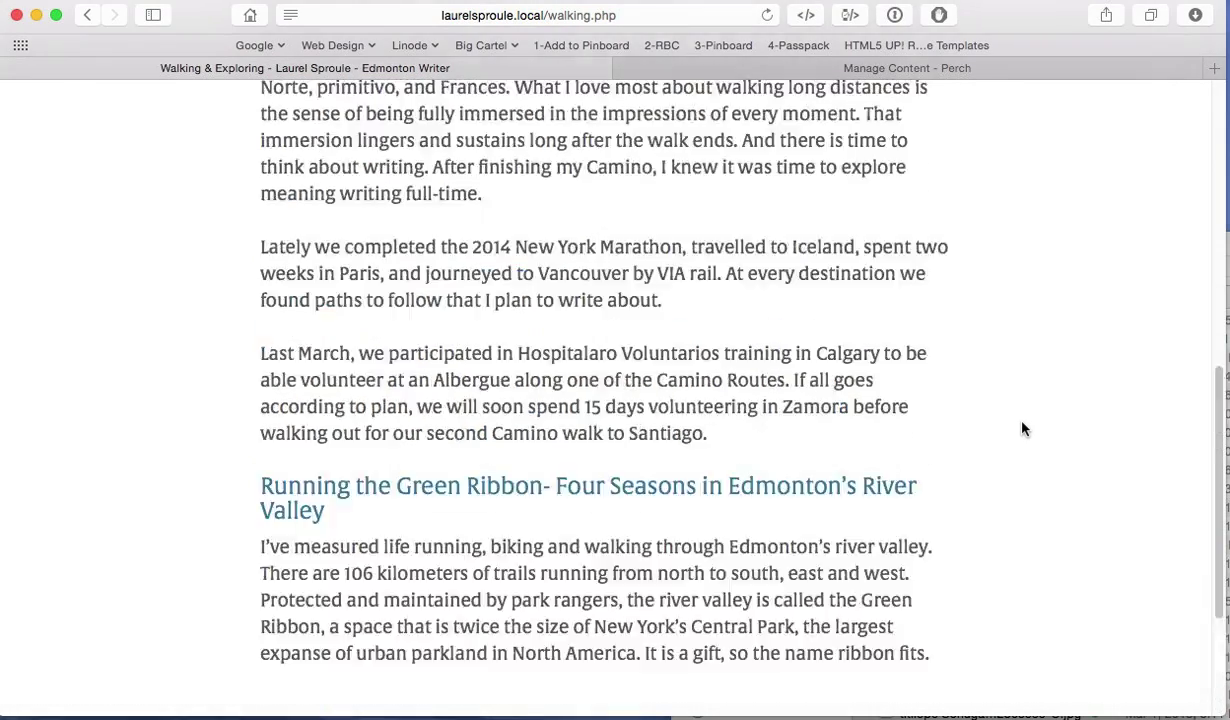
{"action": "scroll", "coordinate": [1022, 428], "scroll_direction": "up", "scroll_amount": 2}
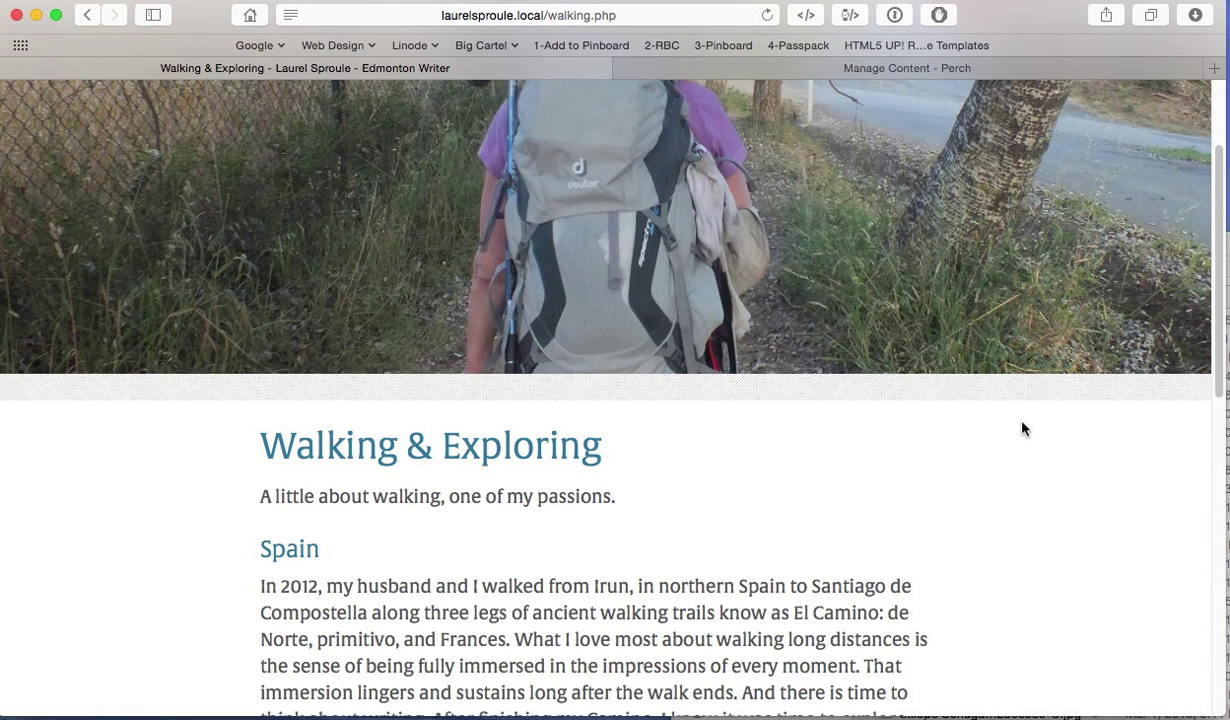
{"action": "scroll", "coordinate": [1022, 428], "scroll_direction": "down", "scroll_amount": 2}
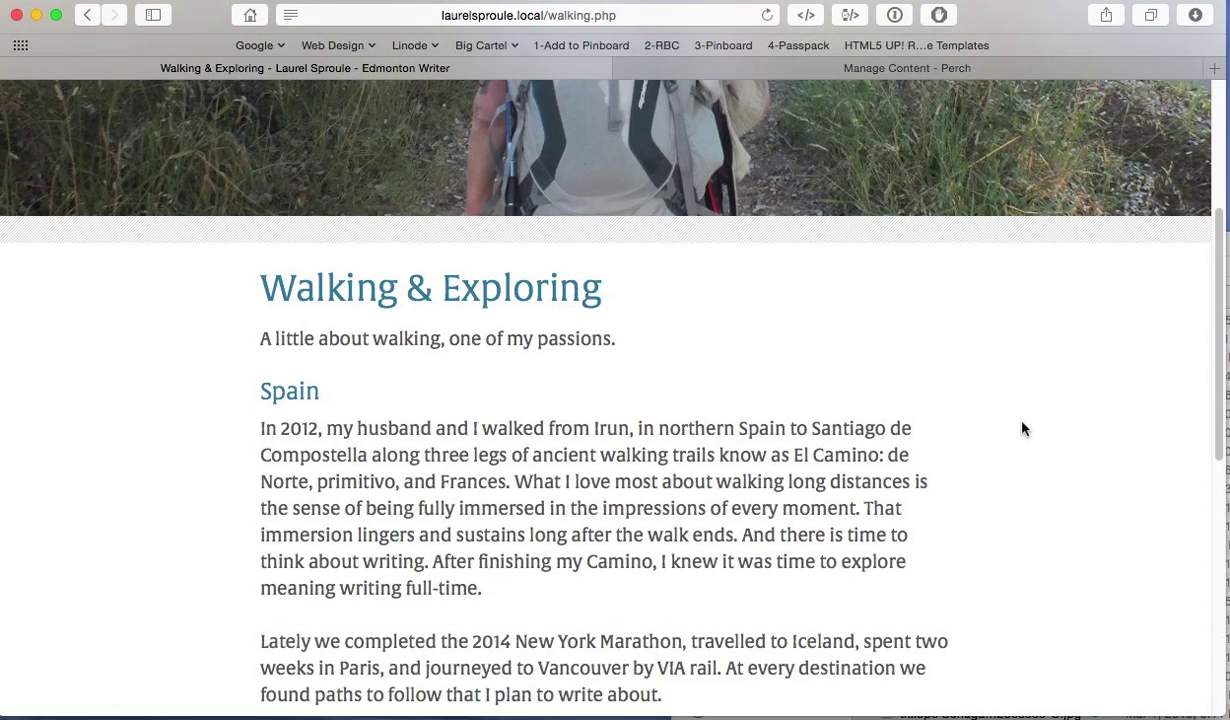
Step: Save the Walking page content changes and bring up the live Walking & Exploring page
{"action": "left_click", "coordinate": [800, 68]}
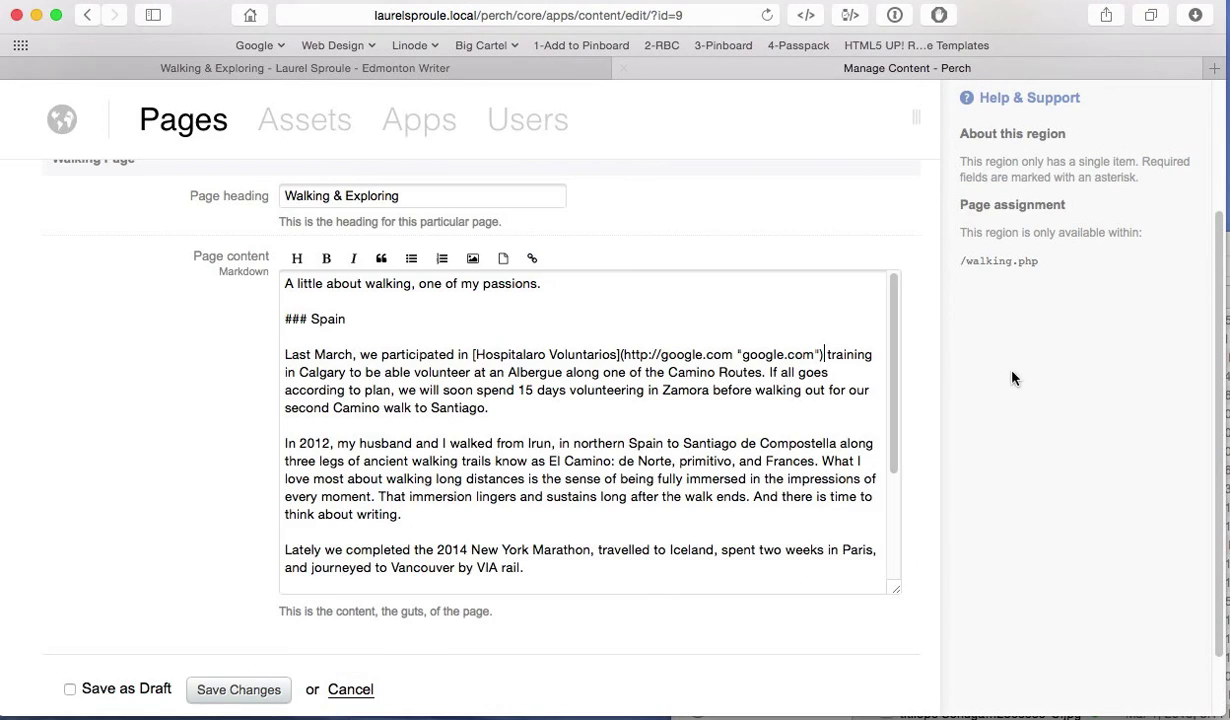
{"action": "scroll", "coordinate": [922, 390], "scroll_direction": "down", "scroll_amount": 1}
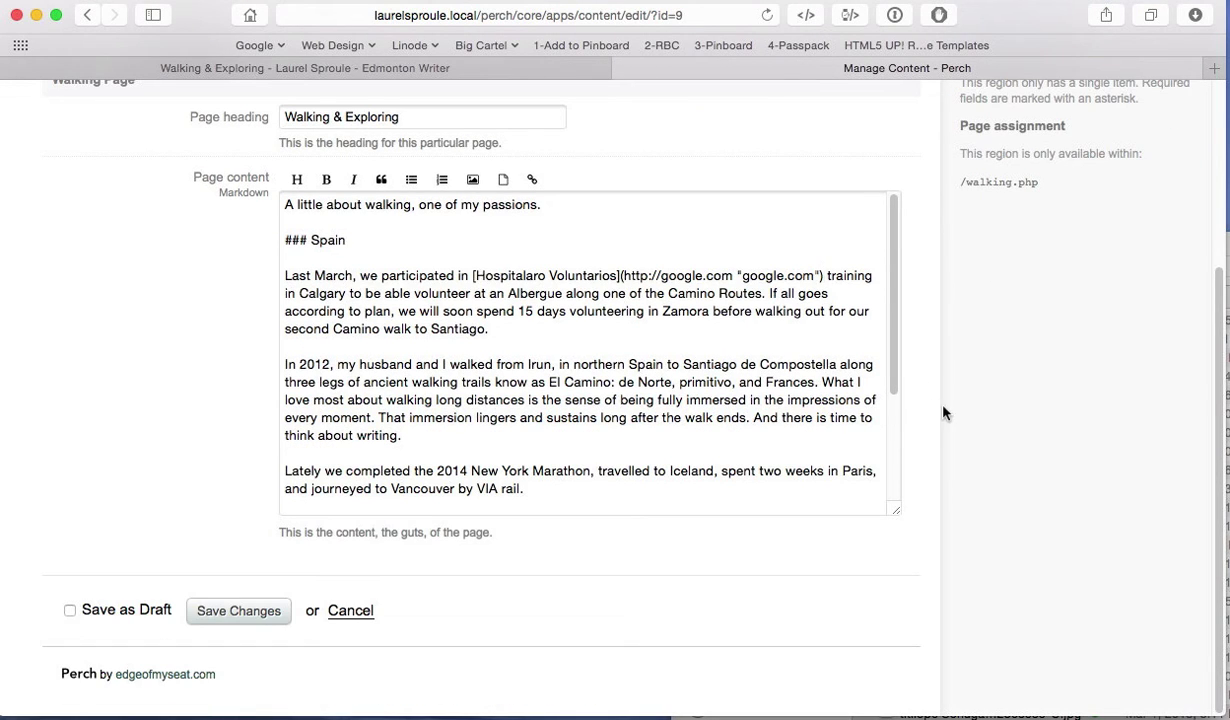
{"action": "left_click", "coordinate": [250, 608]}
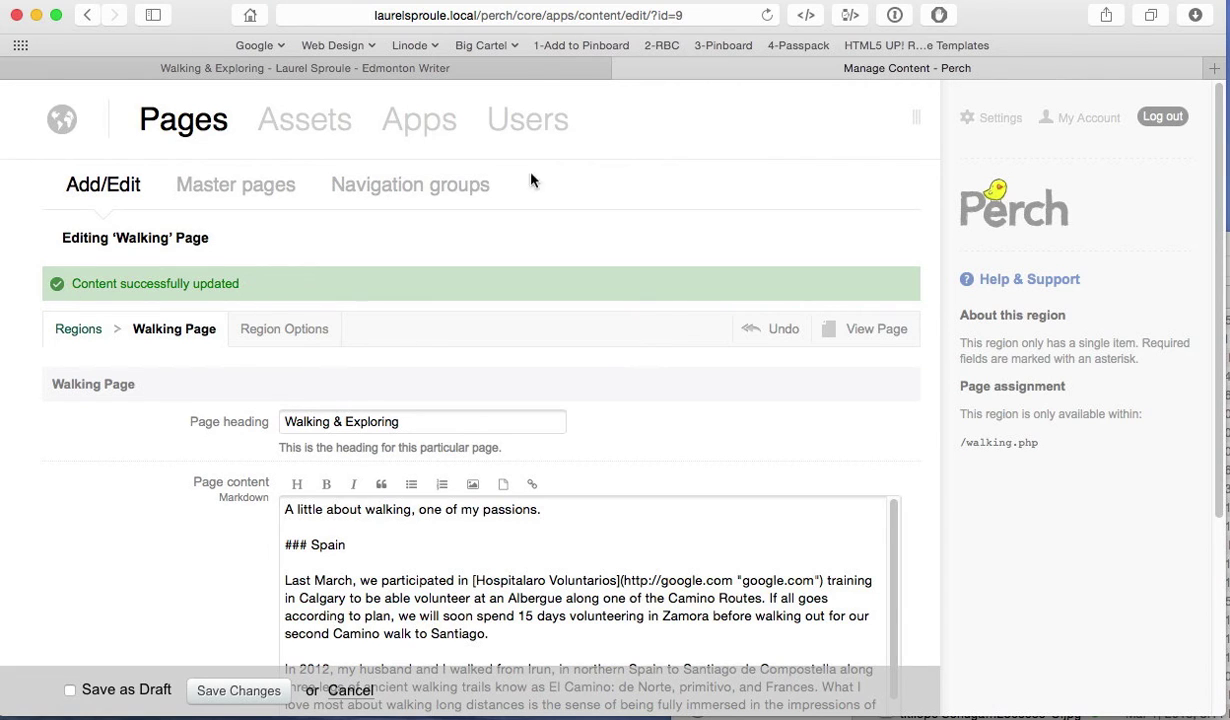
{"action": "left_click", "coordinate": [506, 76]}
{"action": "scroll", "coordinate": [1021, 406], "scroll_direction": "down", "scroll_amount": 3}
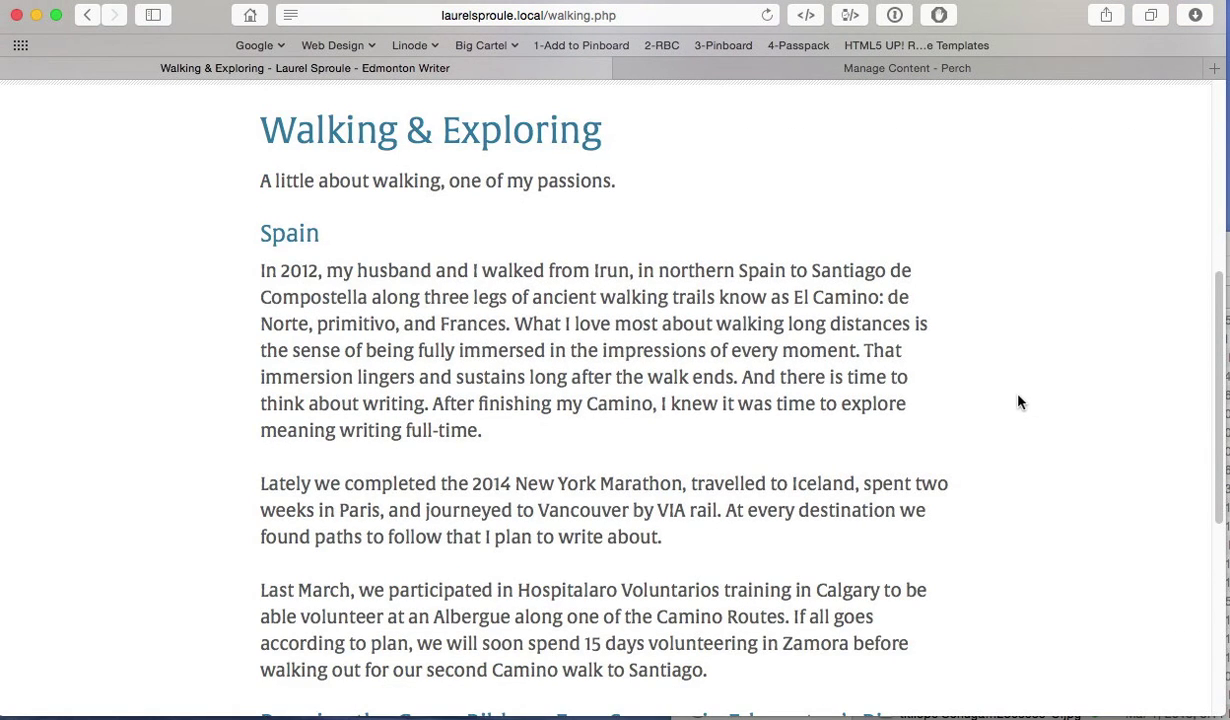
Step: Reload walking.php, confirm the reordered text, link and photo, then go back to the editor
{"action": "key", "text": "super+r"}
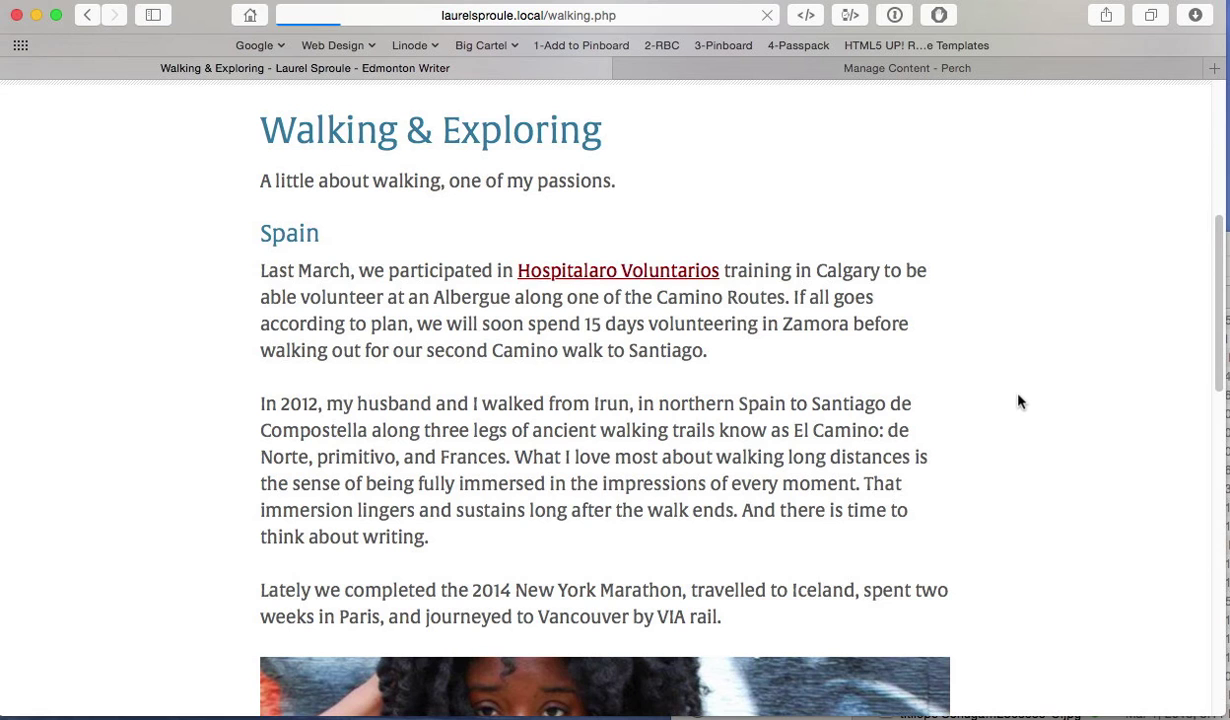
{"action": "scroll", "coordinate": [1021, 400], "scroll_direction": "up", "scroll_amount": 5}
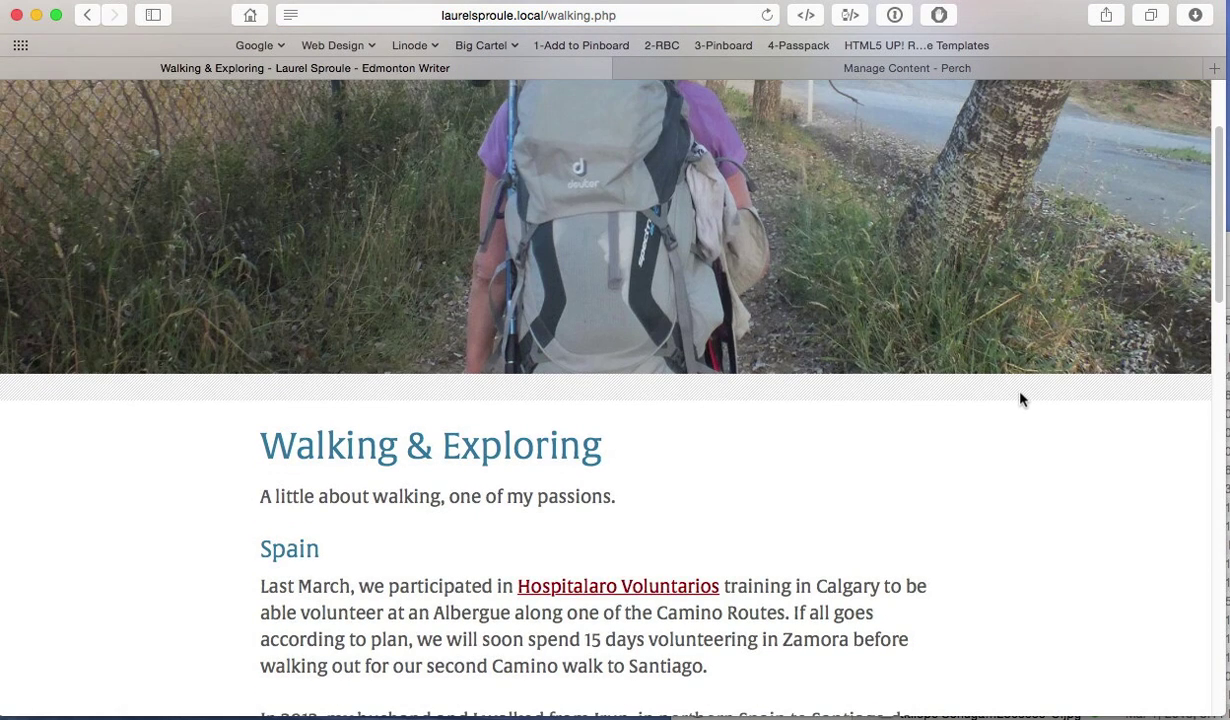
{"action": "scroll", "coordinate": [1021, 400], "scroll_direction": "down", "scroll_amount": 2}
{"action": "scroll", "coordinate": [1021, 400], "scroll_direction": "down", "scroll_amount": 4}
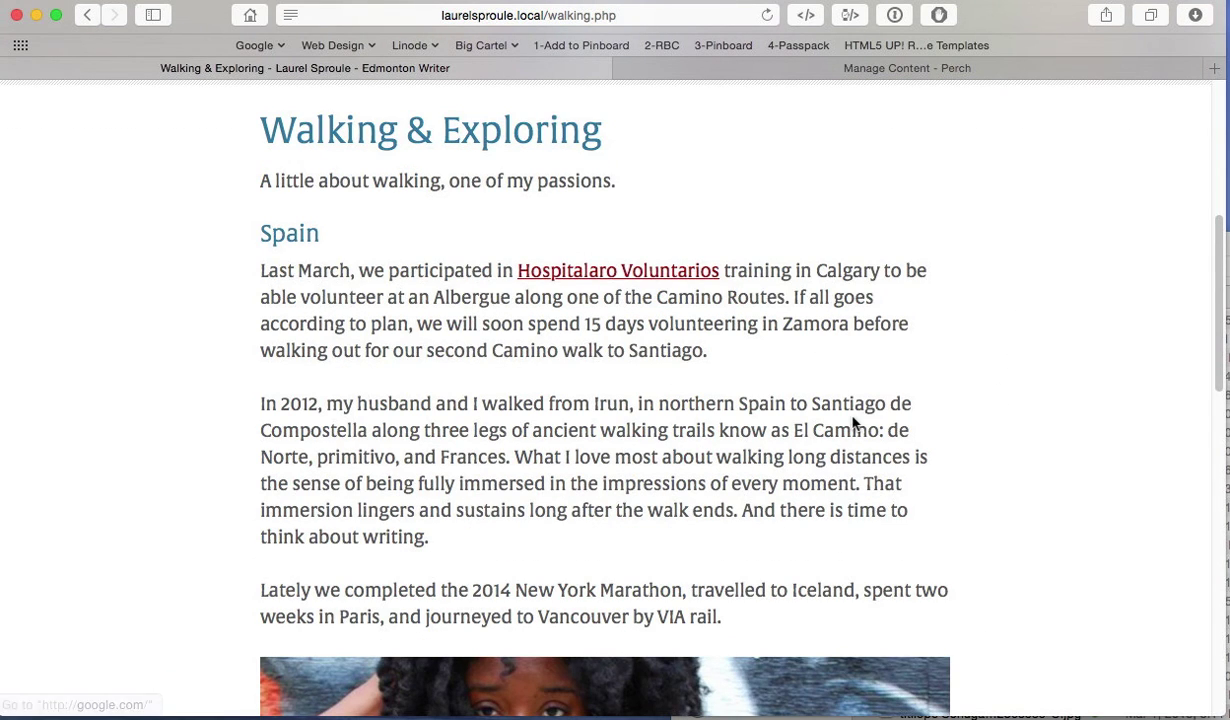
{"action": "scroll", "coordinate": [665, 393], "scroll_direction": "down", "scroll_amount": 2}
{"action": "scroll", "coordinate": [665, 393], "scroll_direction": "down", "scroll_amount": 10}
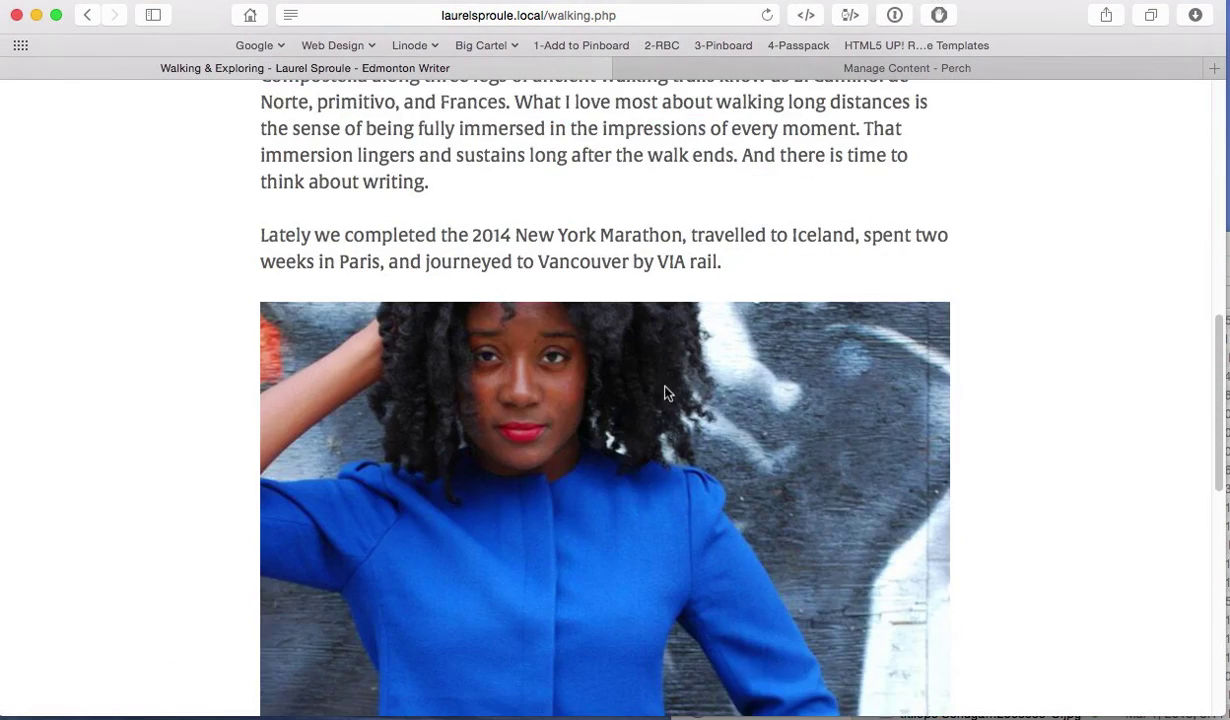
{"action": "scroll", "coordinate": [663, 392], "scroll_direction": "up", "scroll_amount": 15}
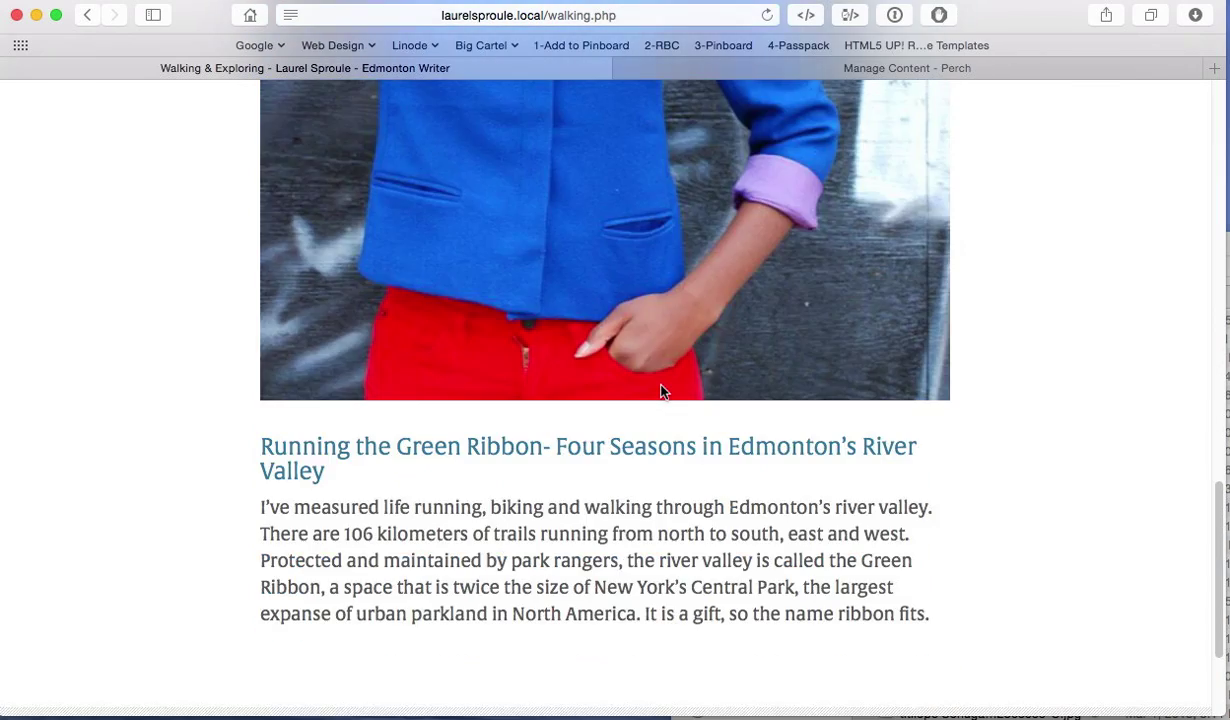
{"action": "scroll", "coordinate": [661, 393], "scroll_direction": "down", "scroll_amount": 8}
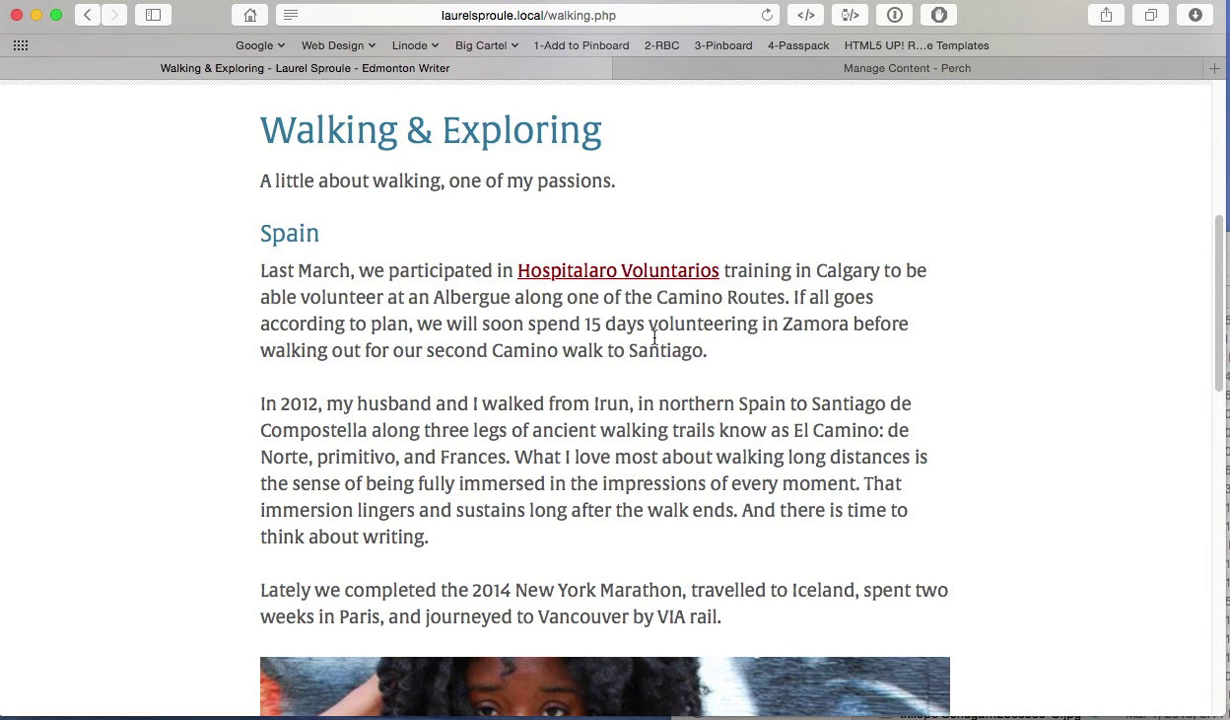
{"action": "left_click", "coordinate": [780, 75]}
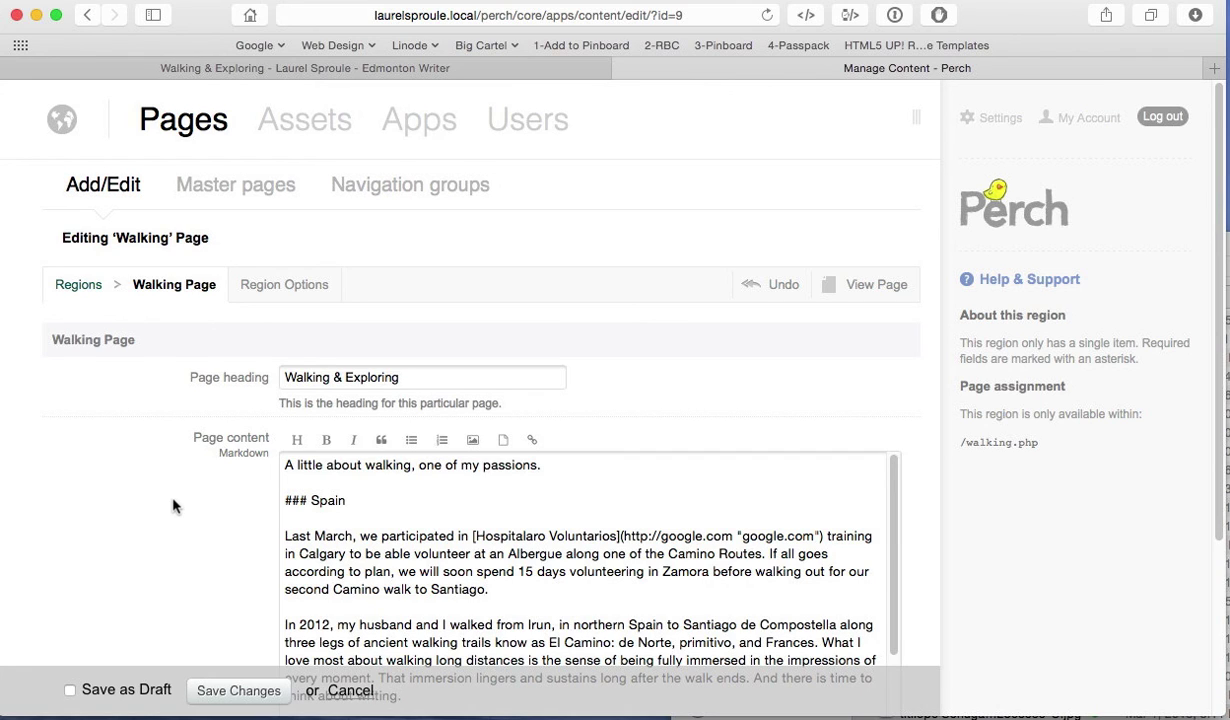
{"action": "scroll", "coordinate": [172, 505], "scroll_direction": "down", "scroll_amount": 2}
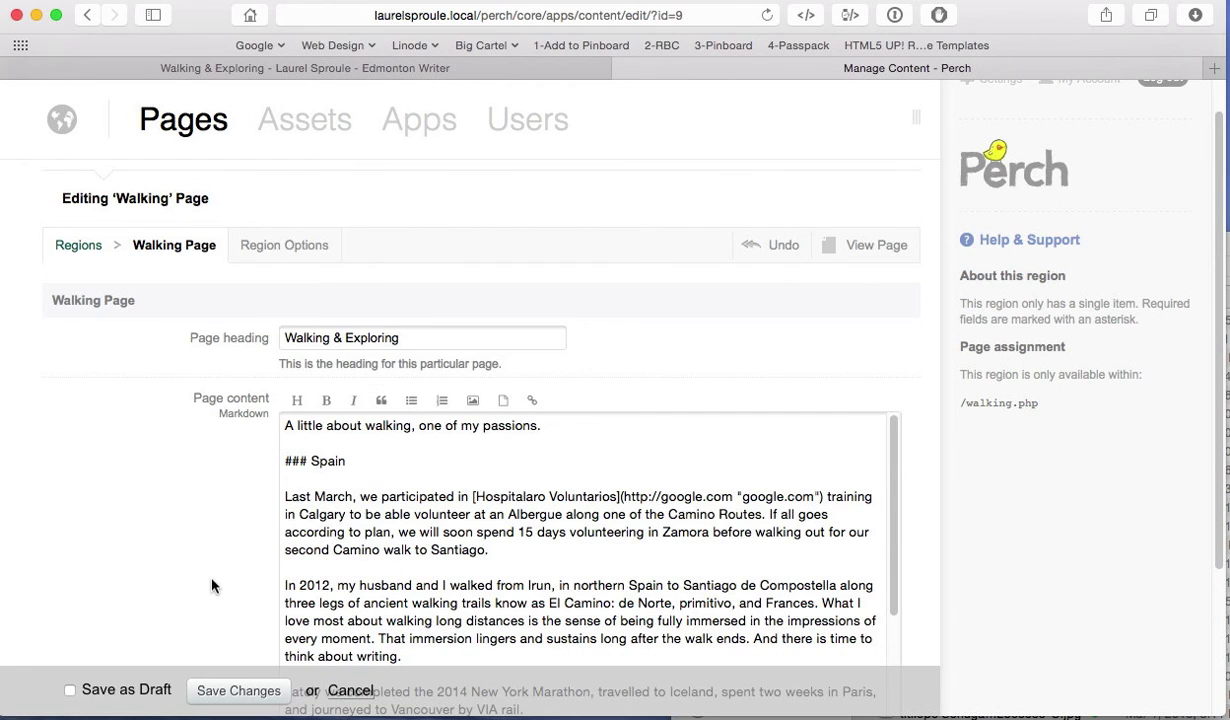
{"action": "left_click", "coordinate": [216, 72]}
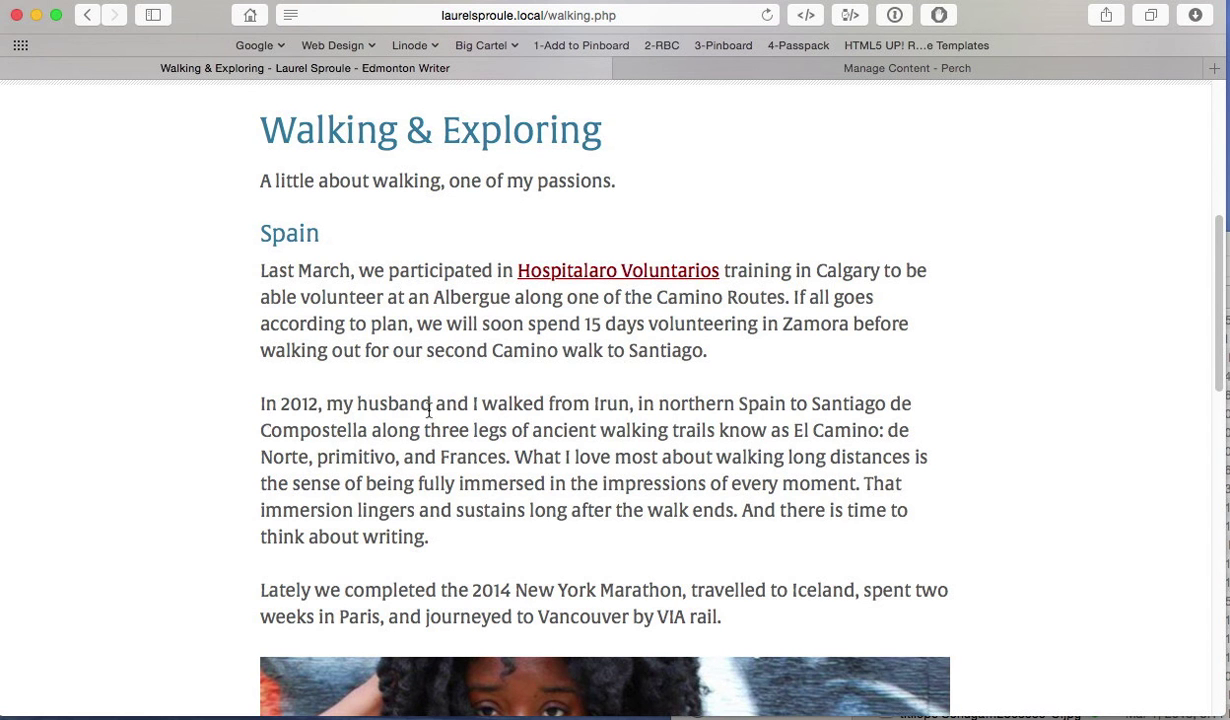
{"action": "left_click", "coordinate": [805, 70]}
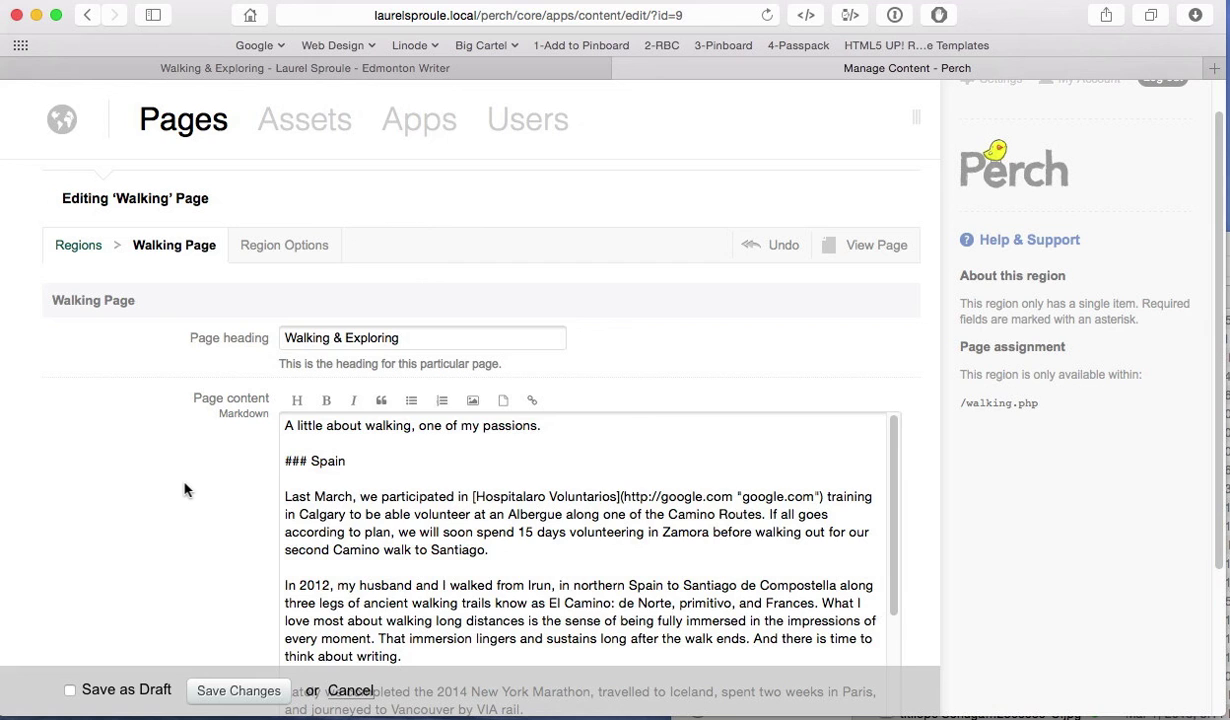
{"action": "scroll", "coordinate": [184, 489], "scroll_direction": "down", "scroll_amount": 5}
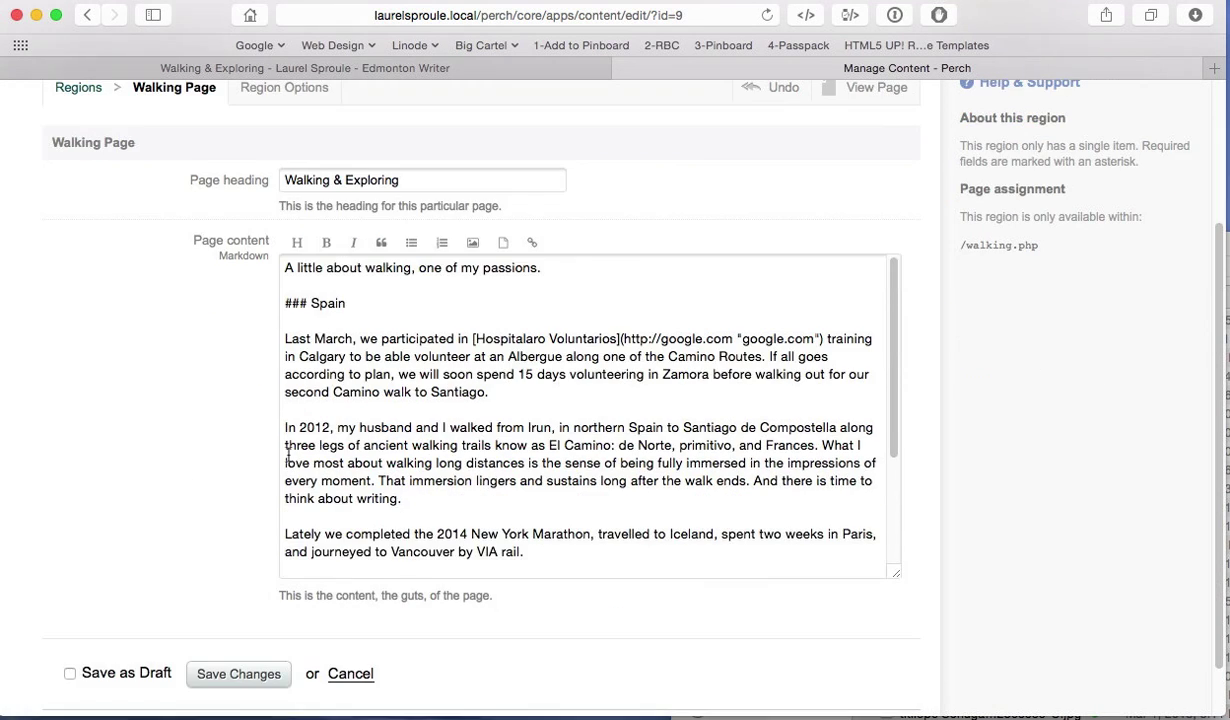
{"action": "scroll", "coordinate": [453, 406], "scroll_direction": "down", "scroll_amount": 1}
{"action": "scroll", "coordinate": [453, 406], "scroll_direction": "down", "scroll_amount": 6}
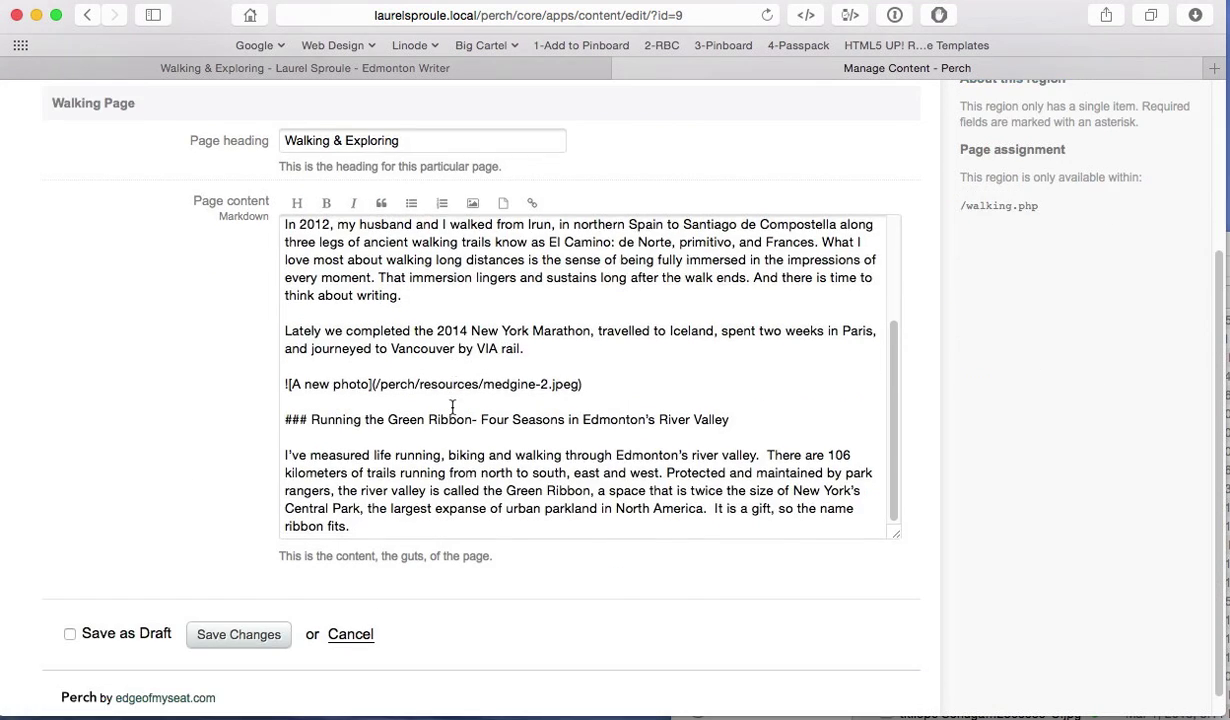
{"action": "scroll", "coordinate": [453, 405], "scroll_direction": "up", "scroll_amount": 10}
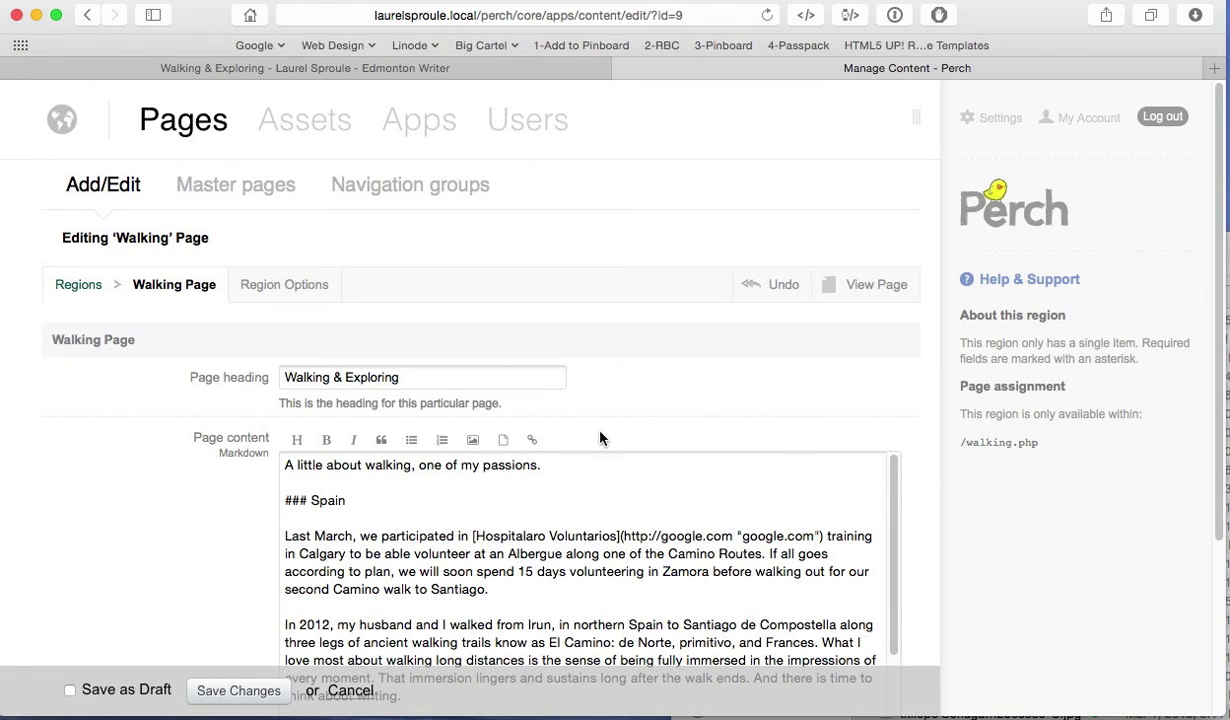
Step: Return to the Pages listing showing Home page, Walking, Writing, About and Contact
{"action": "left_click", "coordinate": [121, 184]}
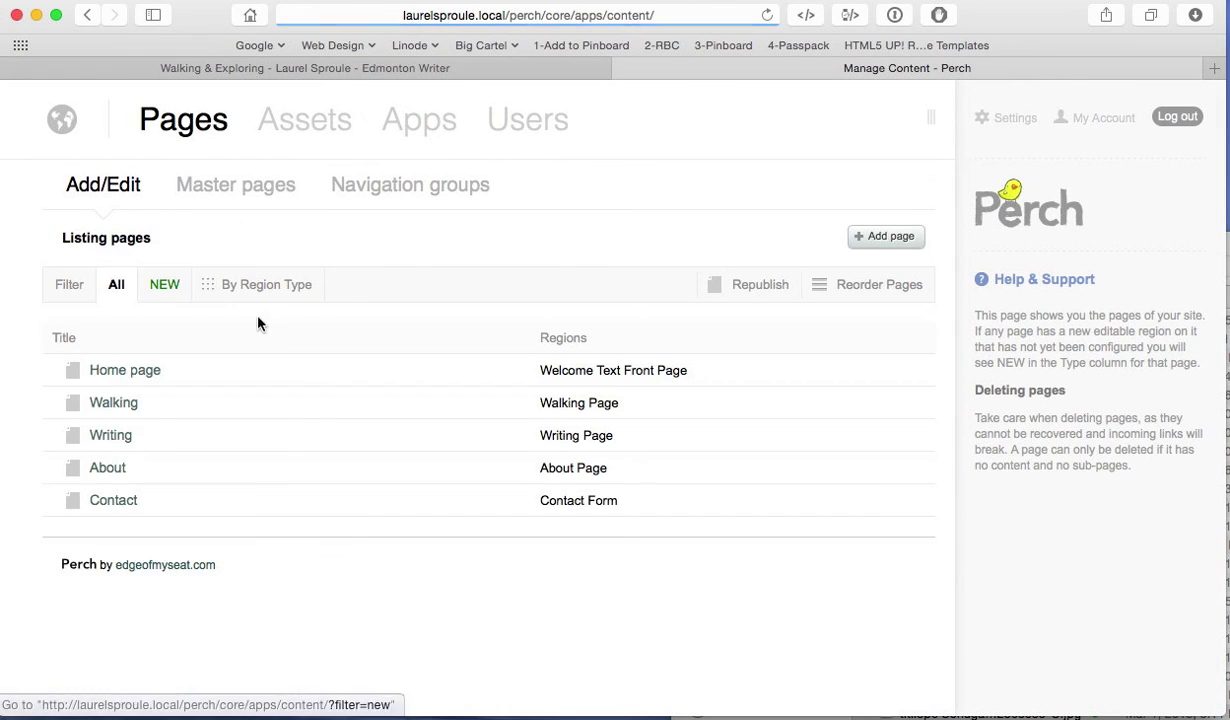